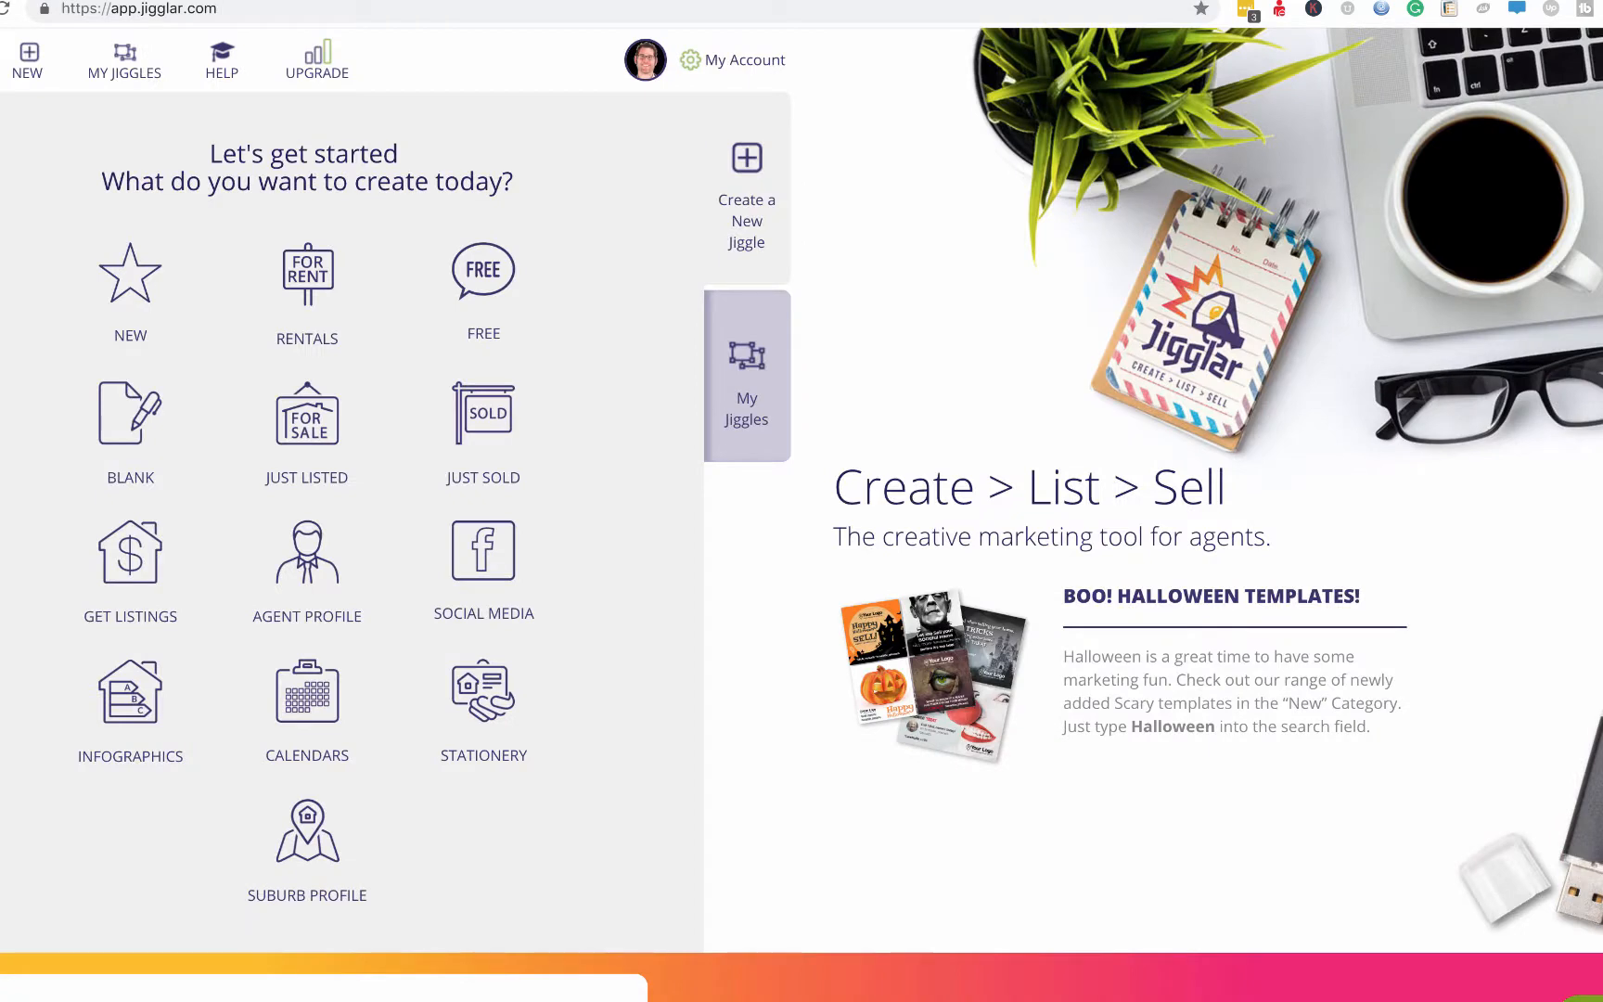
Open the Blank template set from the Jigglar start page.
{"action": "left_click", "coordinate": [115, 422]}
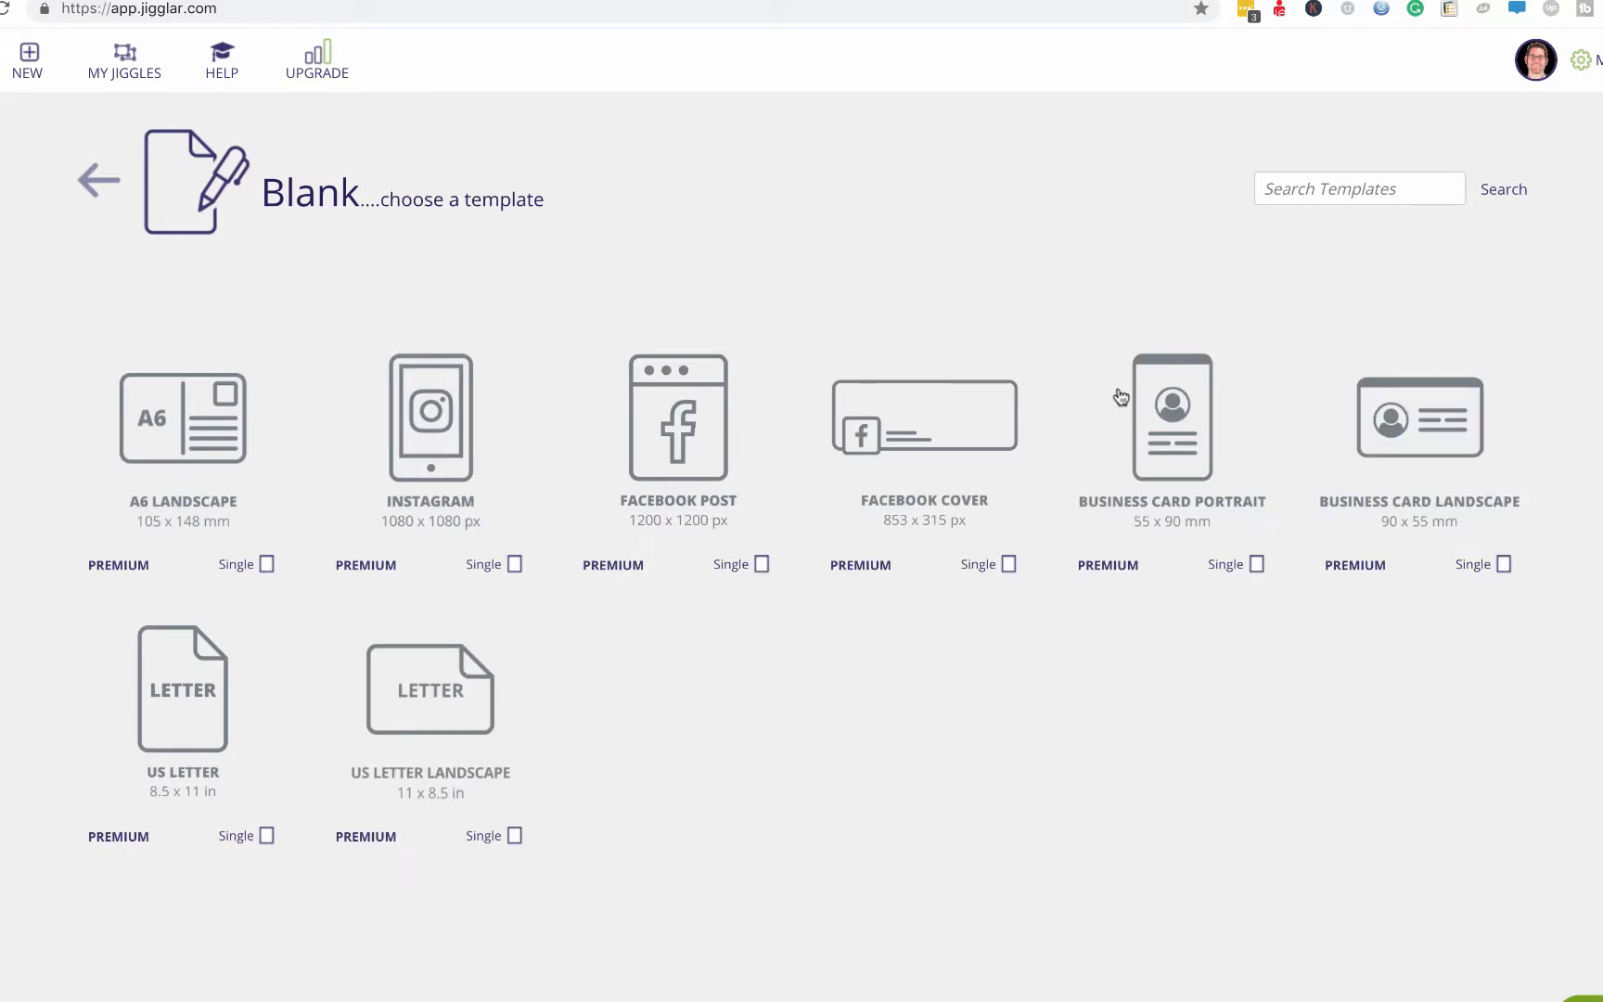
Start a new Facebook Cover design at 853 x 315 px.
{"action": "left_click", "coordinate": [961, 427]}
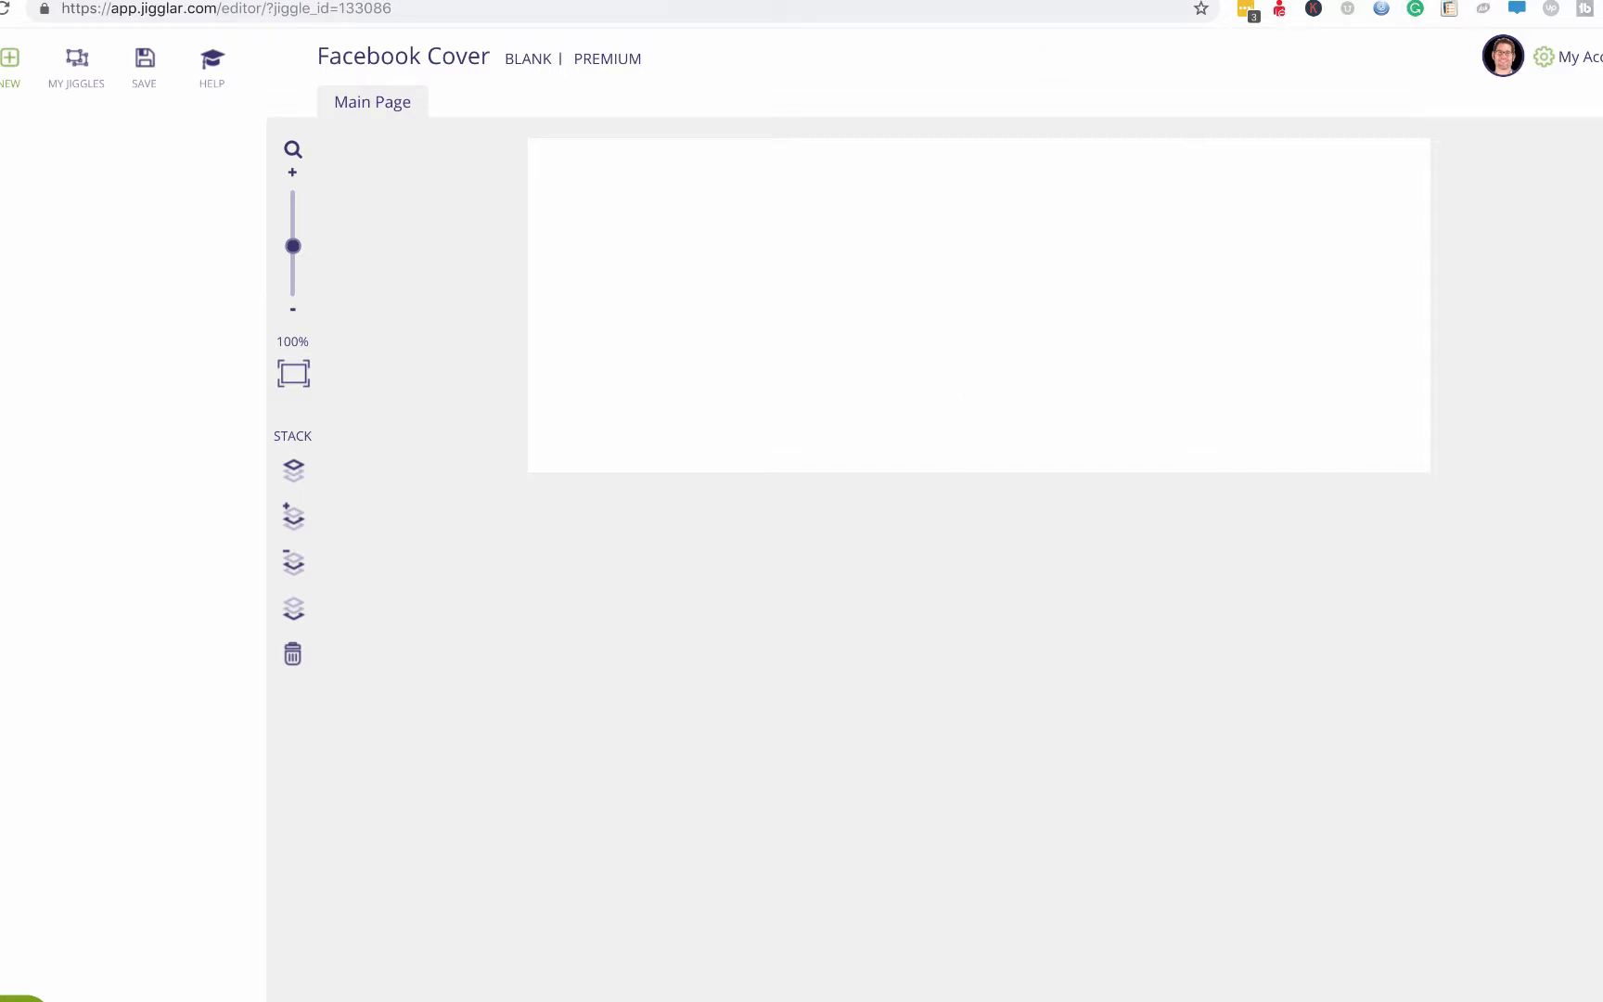
Switch to the Danville, California Wikipedia article.
{"action": "left_click", "coordinate": [1067, 0]}
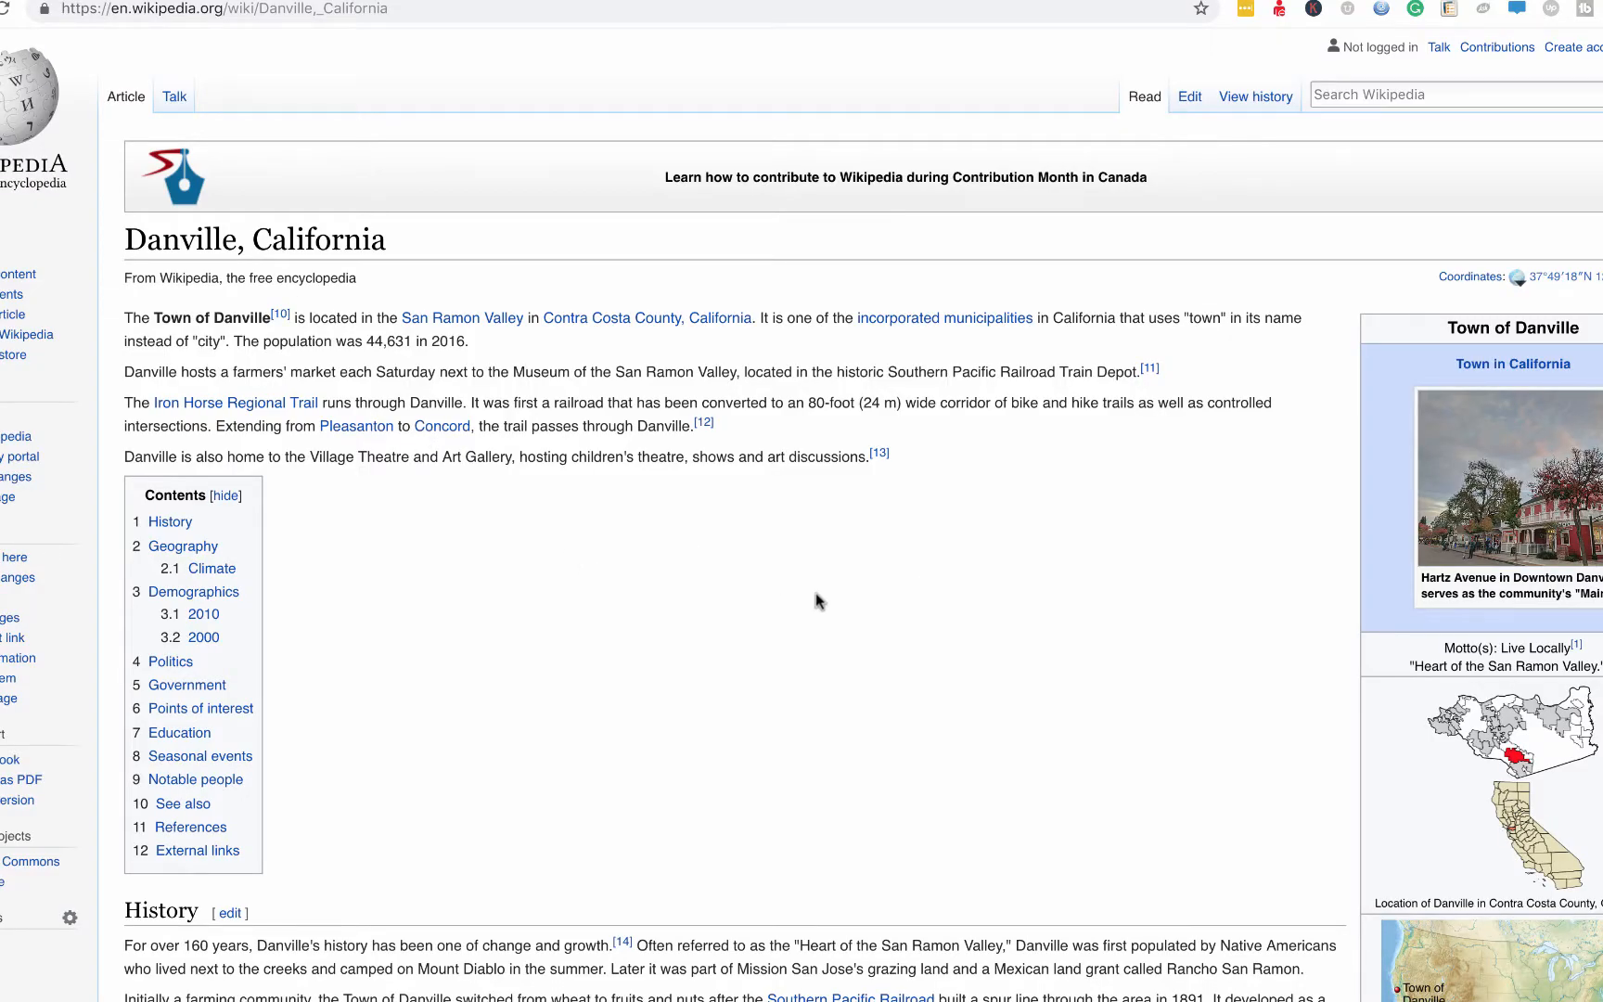
{"action": "scroll", "coordinate": [815, 599], "scroll_direction": "down", "scroll_amount": 5}
{"action": "scroll", "coordinate": [815, 602], "scroll_direction": "up", "scroll_amount": 3}
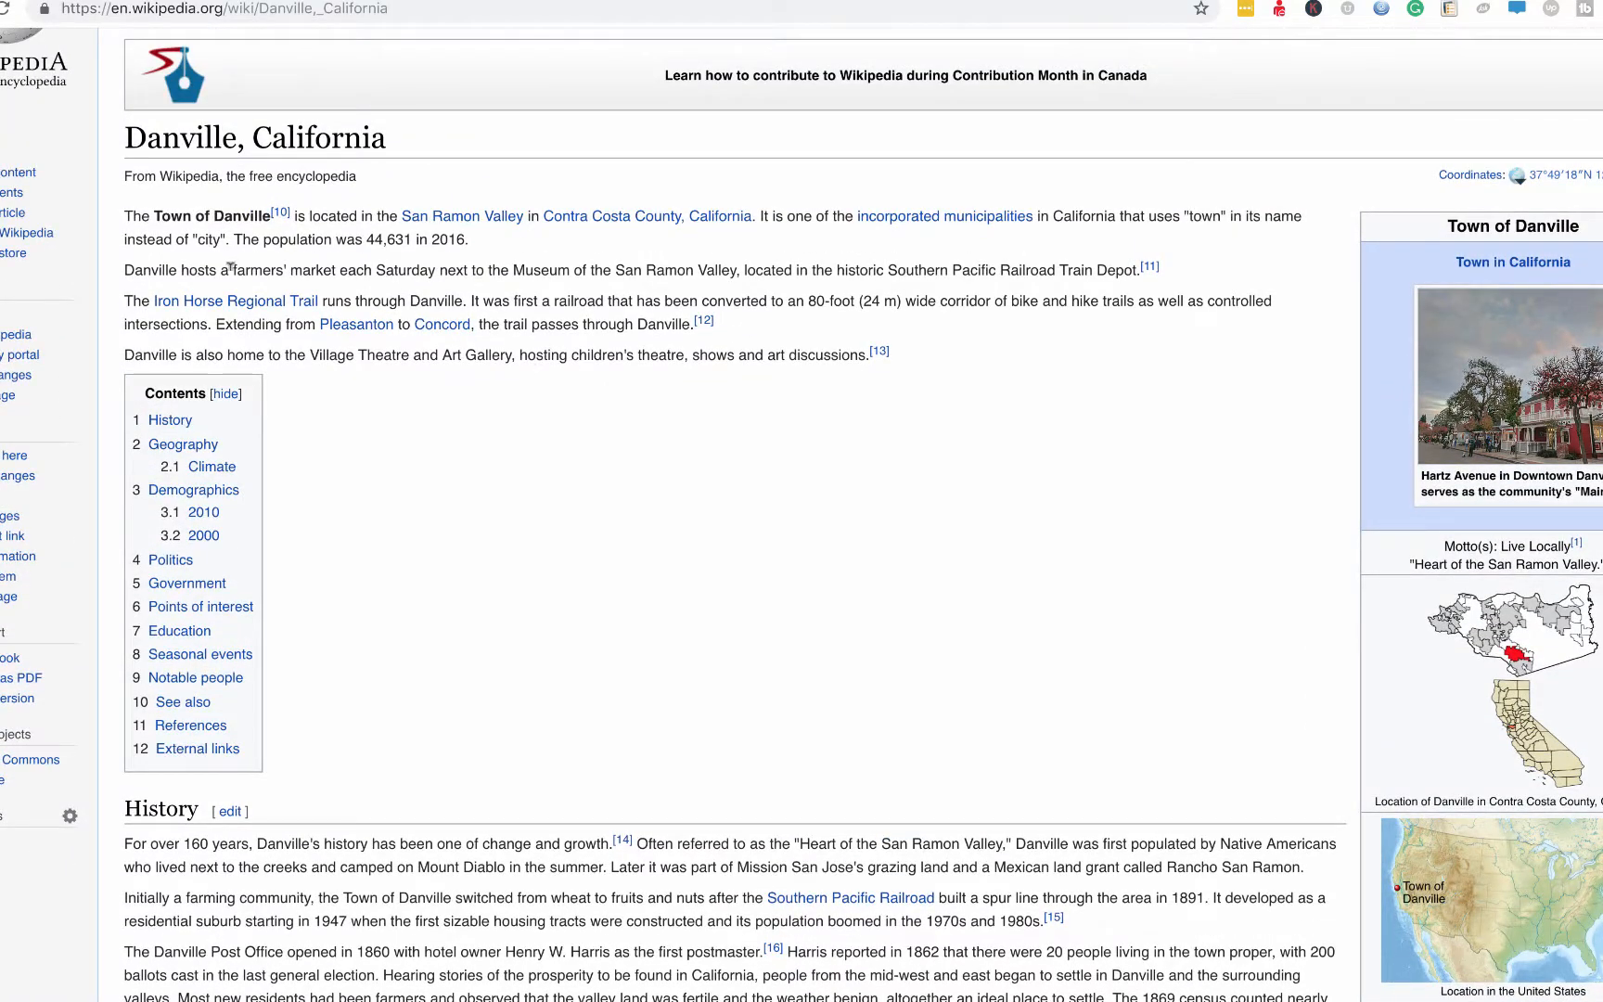
{"action": "left_click_drag", "start_coordinate": [232, 269], "coordinate": [759, 266]}
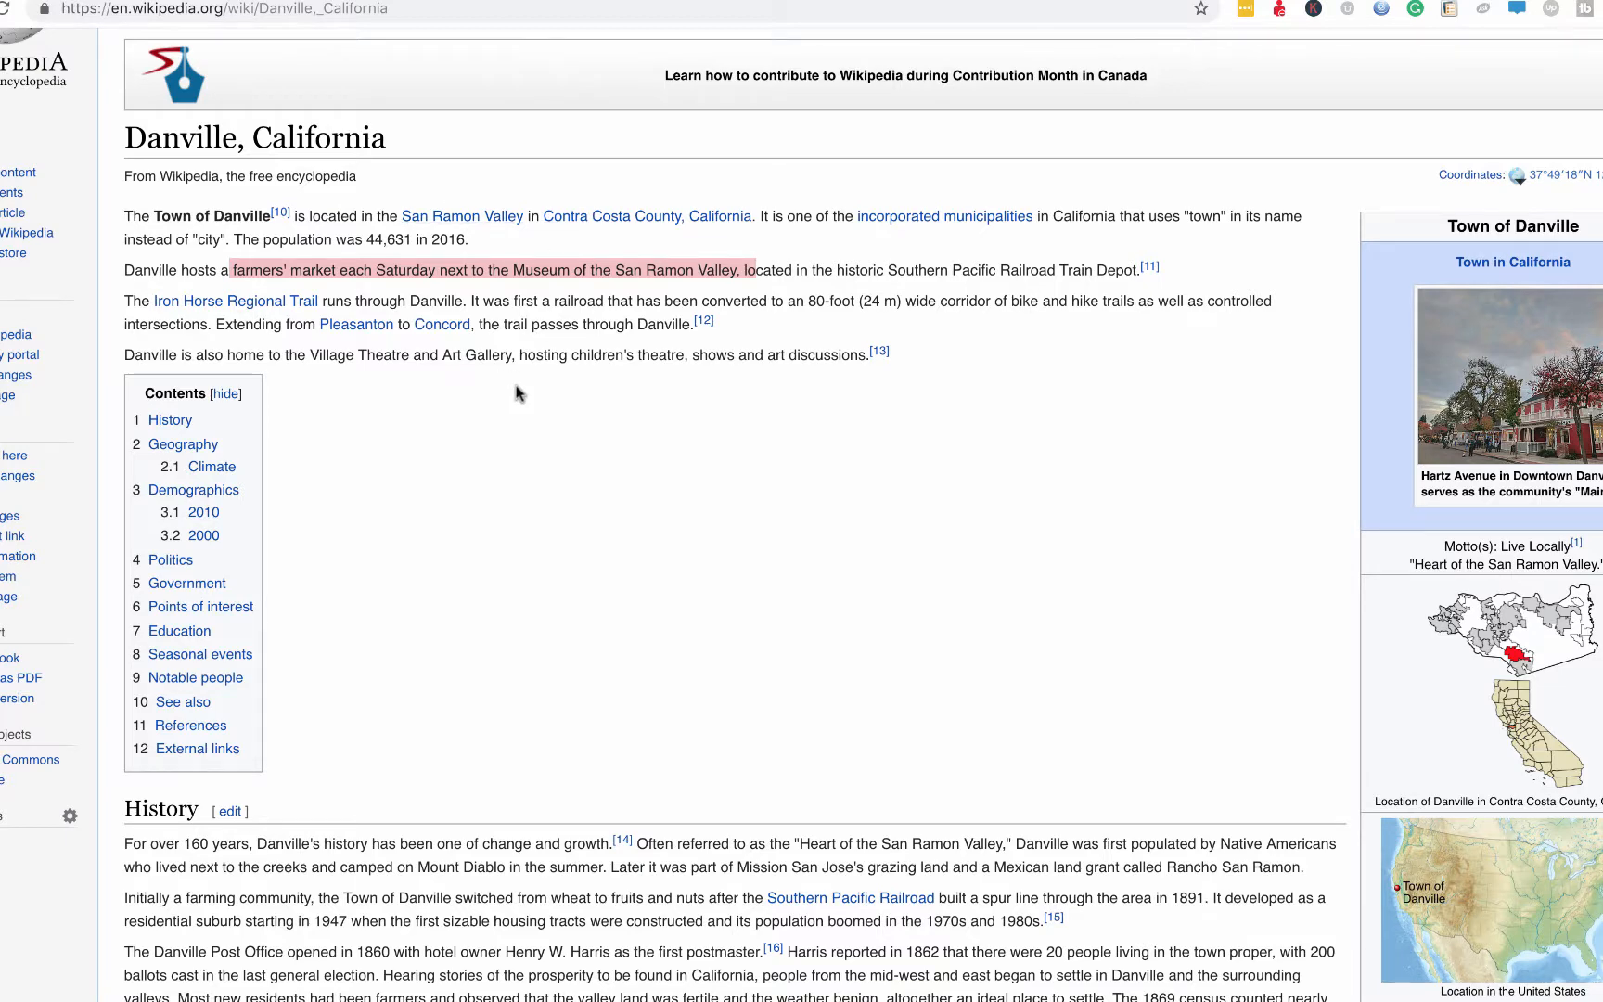
{"action": "scroll", "coordinate": [517, 394], "scroll_direction": "down", "scroll_amount": 2}
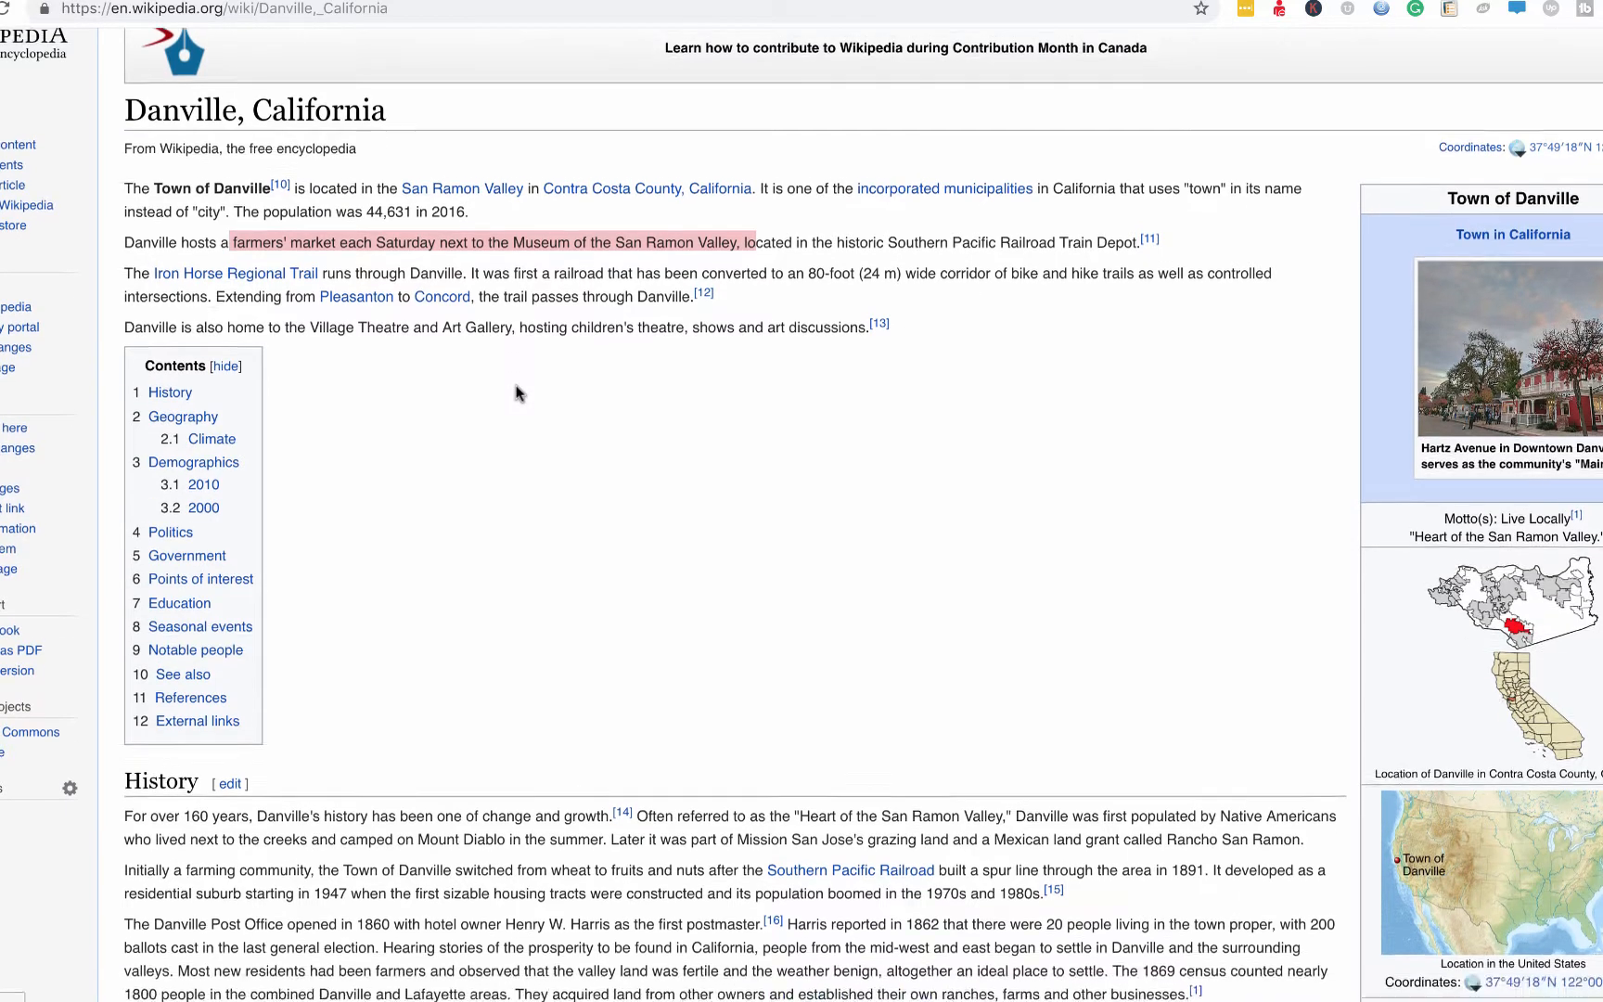
{"action": "scroll", "coordinate": [518, 393], "scroll_direction": "up", "scroll_amount": 1}
{"action": "scroll", "coordinate": [517, 393], "scroll_direction": "up", "scroll_amount": 1}
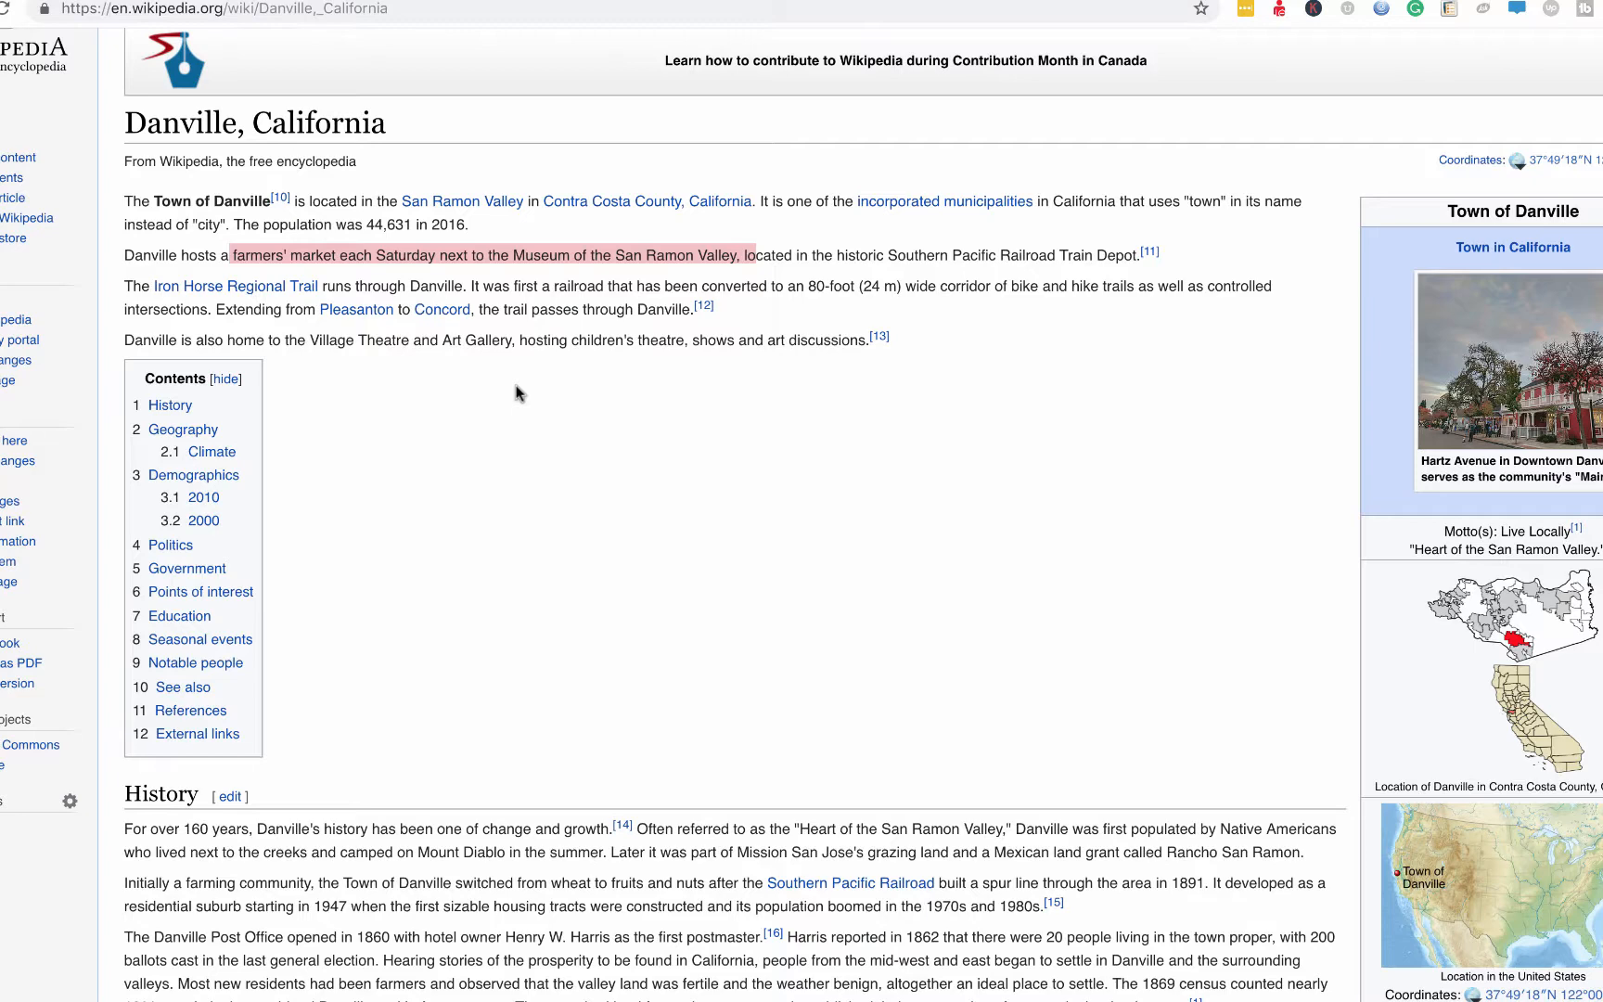
{"action": "left_click", "coordinate": [749, 249]}
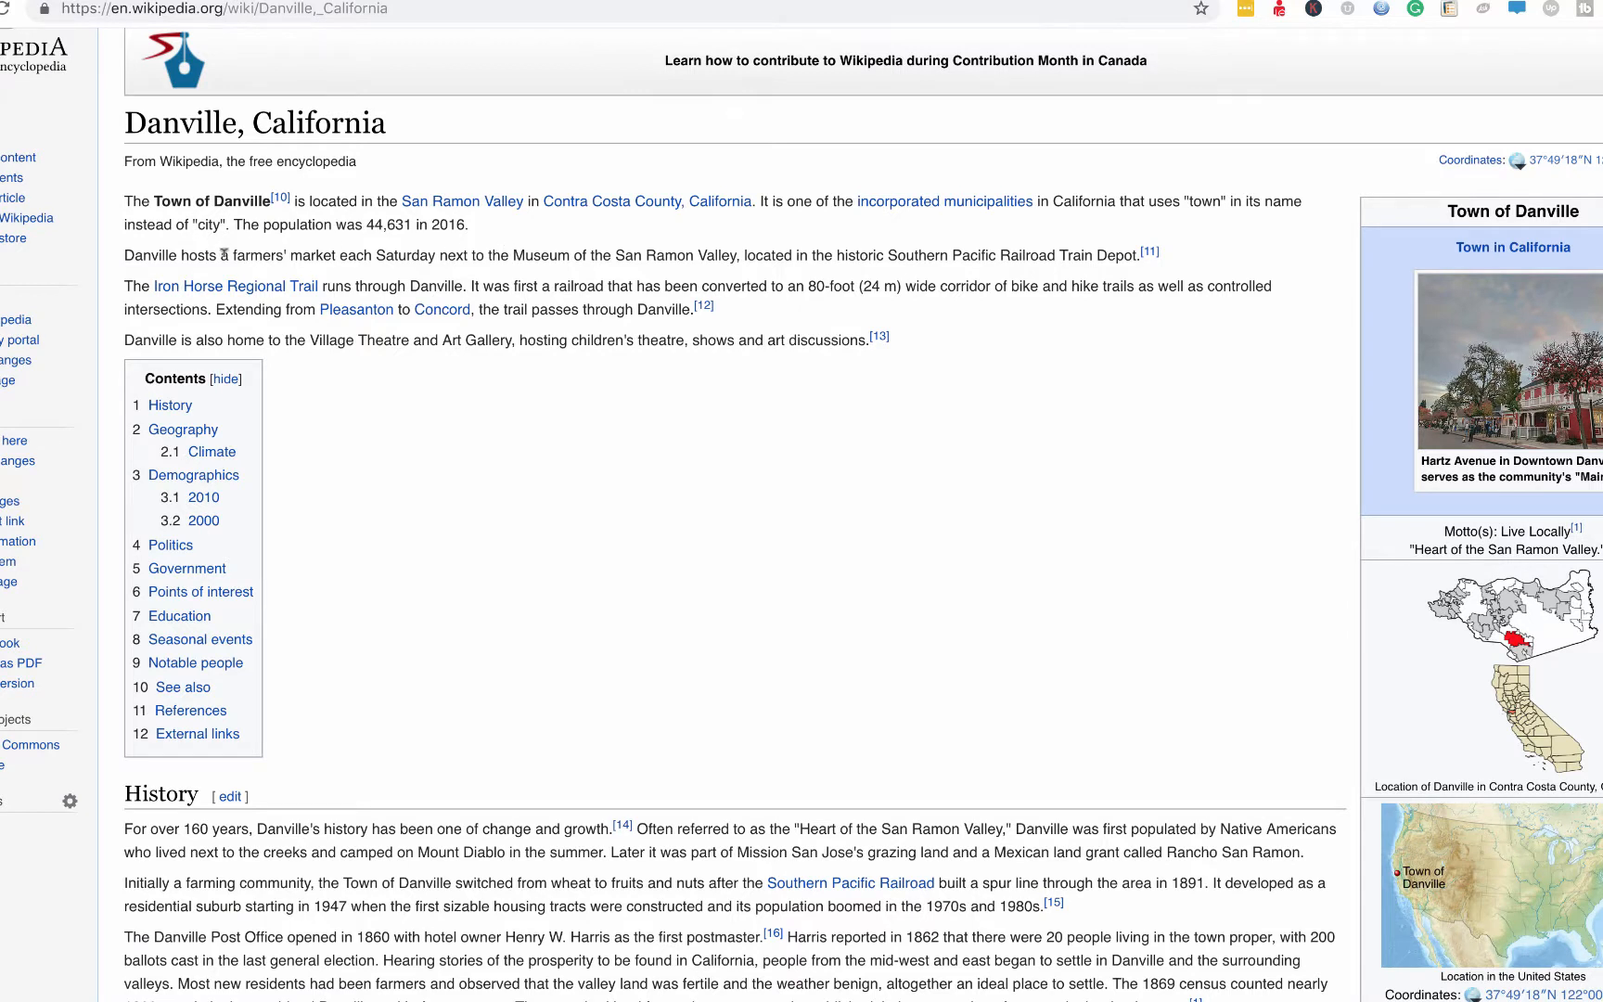
{"action": "left_click_drag", "start_coordinate": [224, 255], "coordinate": [661, 263]}
Browse Unsplash's fruit market photo results and highlight the unsplash.com address.
{"action": "left_click", "coordinate": [1327, 0]}
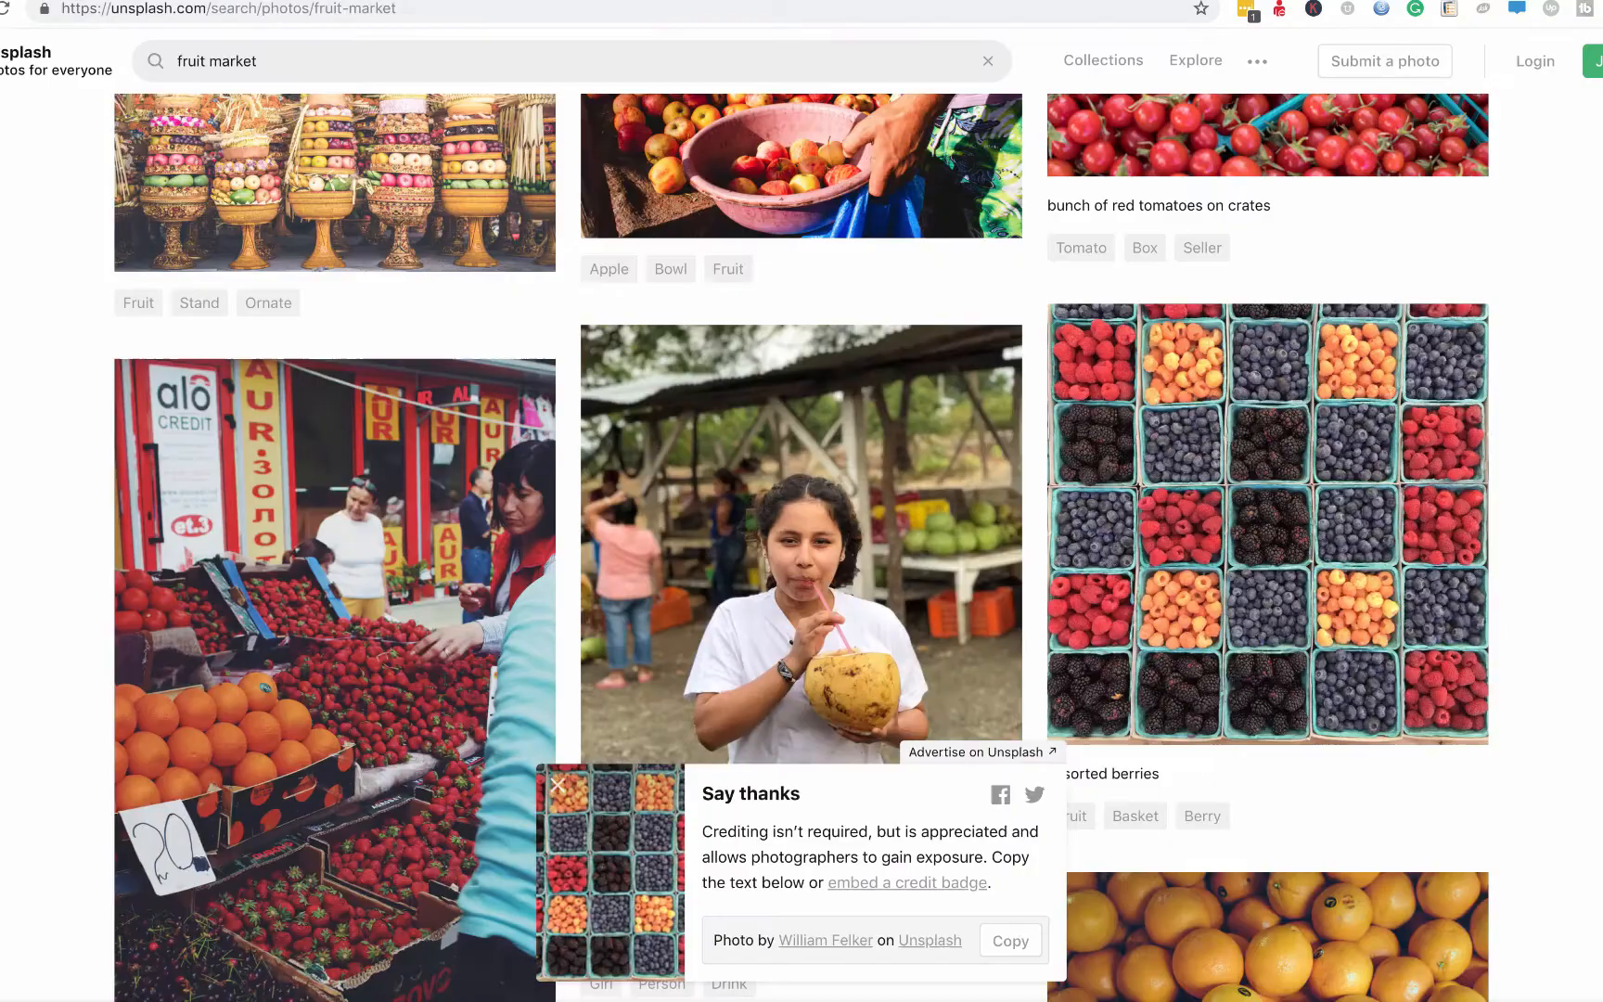
{"action": "scroll", "coordinate": [793, 566], "scroll_direction": "down", "scroll_amount": 15}
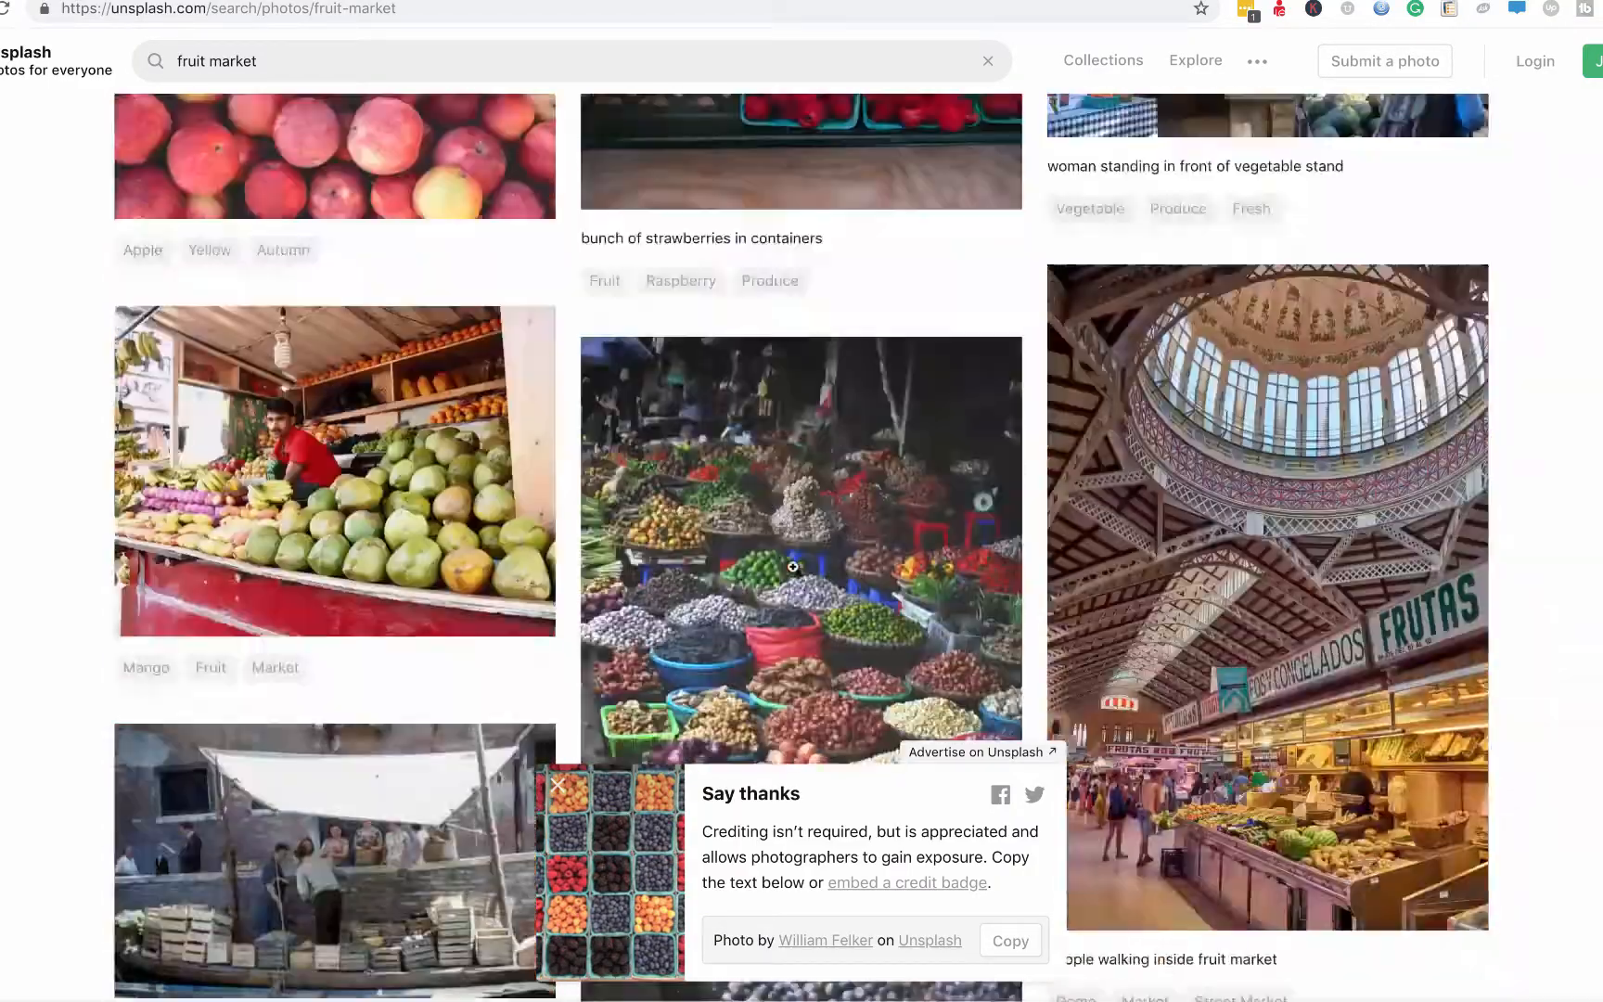
{"action": "scroll", "coordinate": [793, 565], "scroll_direction": "up", "scroll_amount": 4}
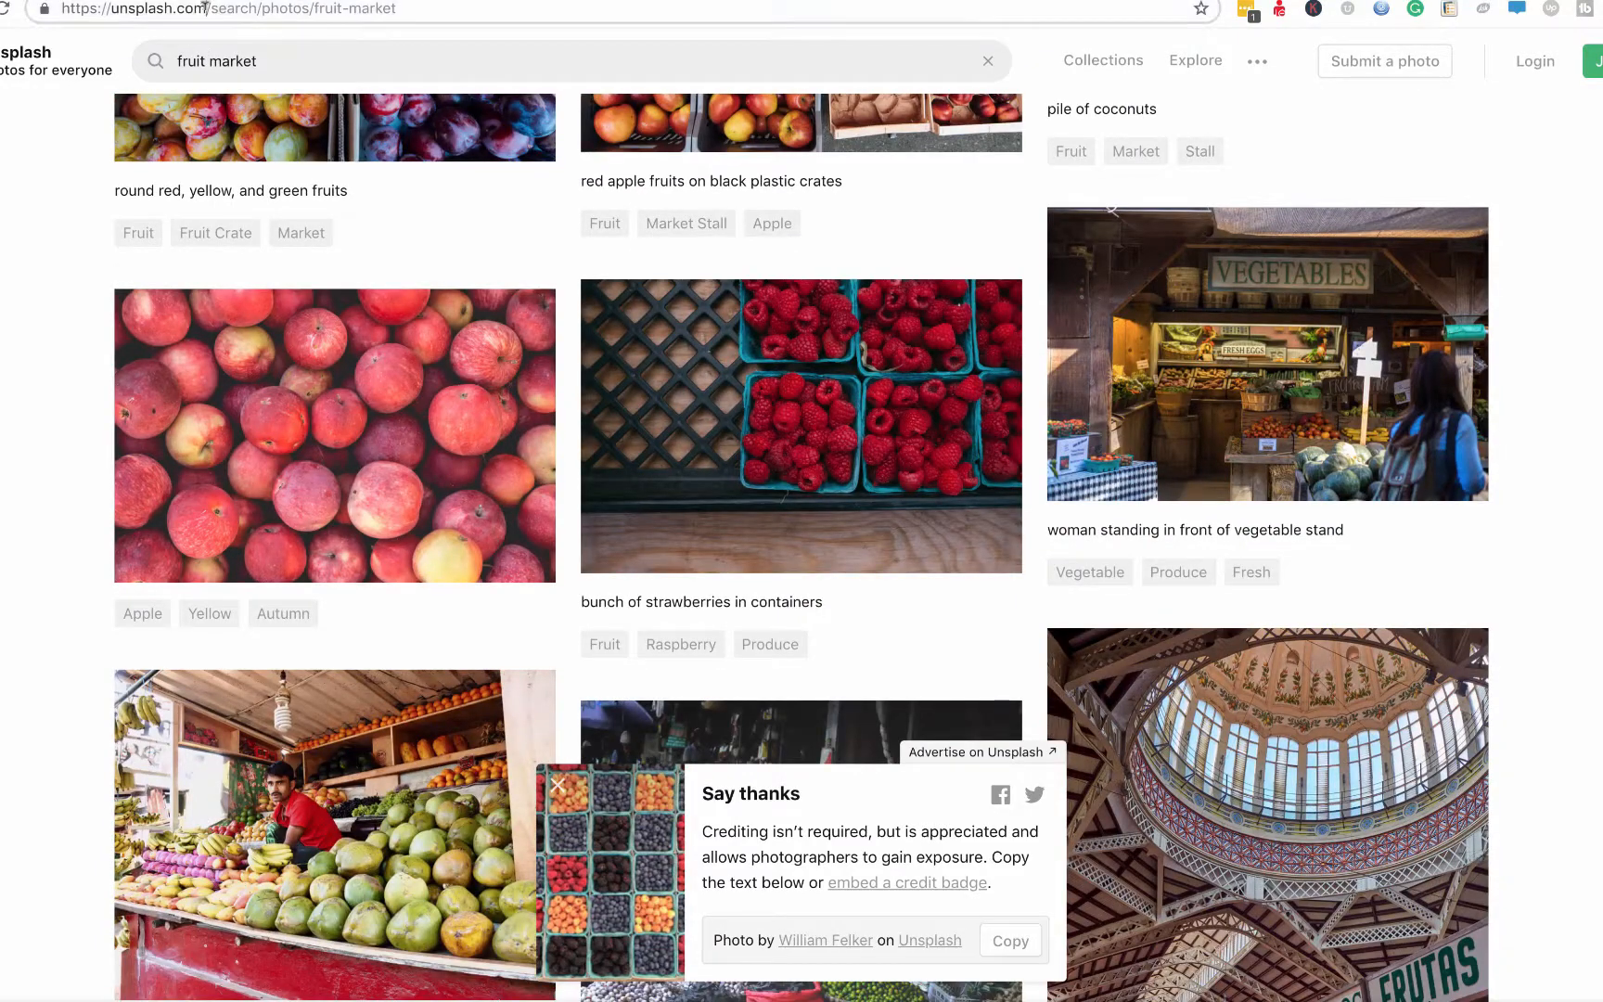
{"action": "left_click_drag", "start_coordinate": [205, 8], "coordinate": [53, 6]}
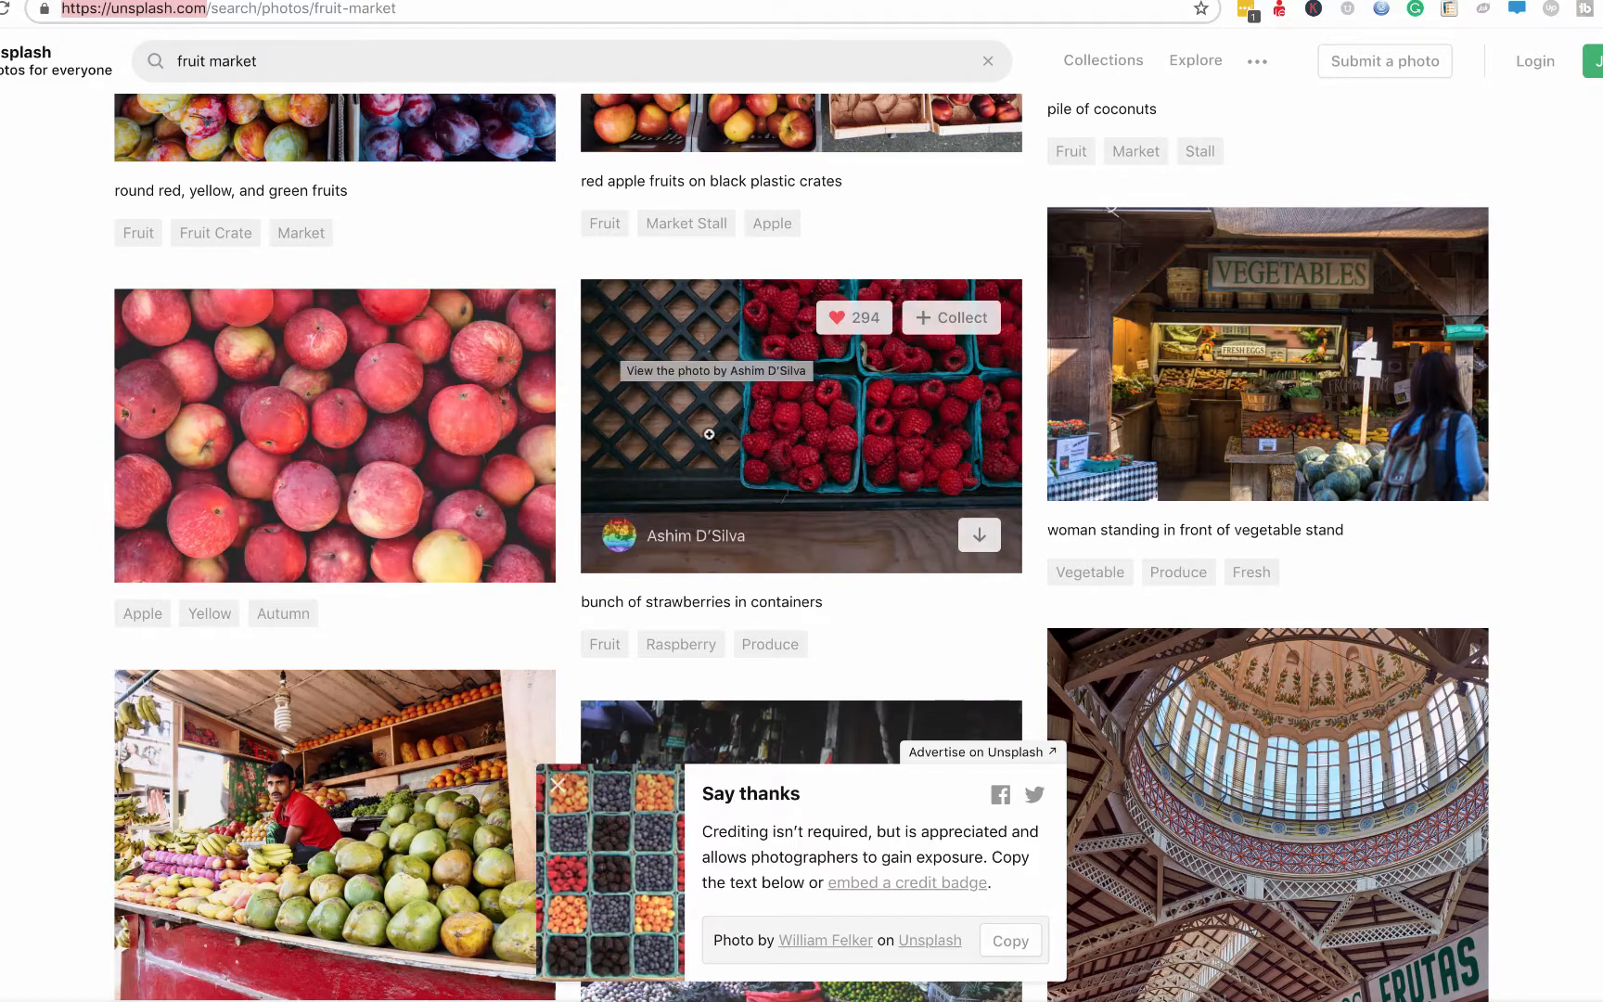
{"action": "scroll", "coordinate": [923, 568], "scroll_direction": "down", "scroll_amount": 1}
{"action": "scroll", "coordinate": [923, 568], "scroll_direction": "down", "scroll_amount": 15}
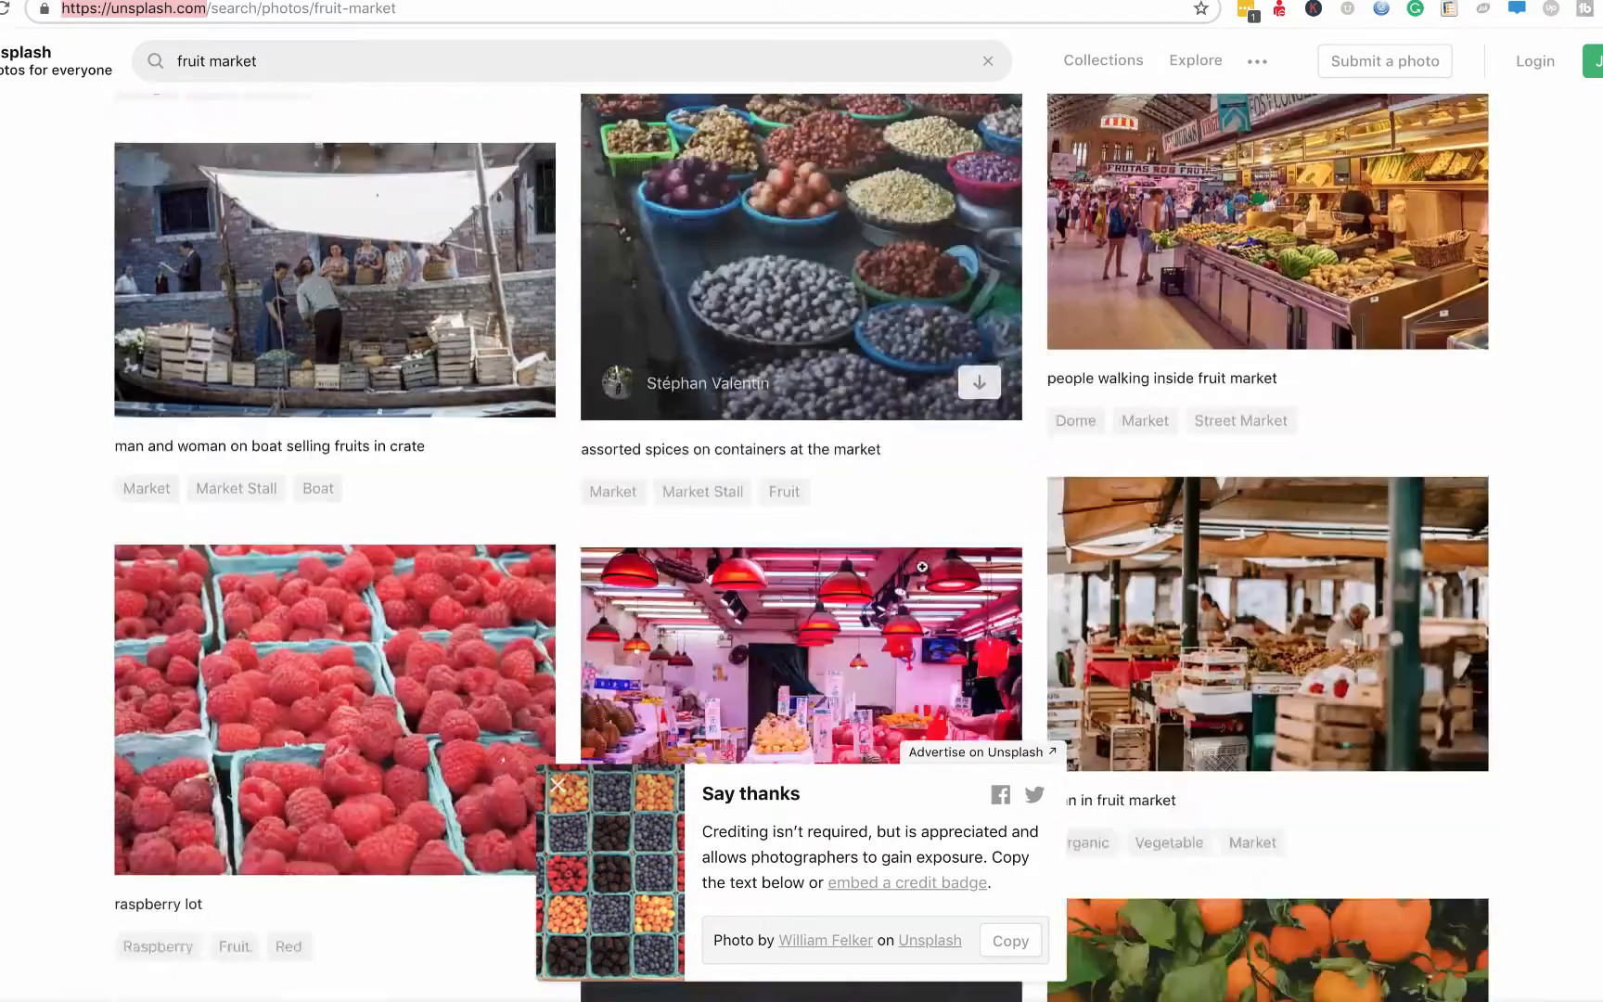
{"action": "scroll", "coordinate": [921, 565], "scroll_direction": "down", "scroll_amount": 6}
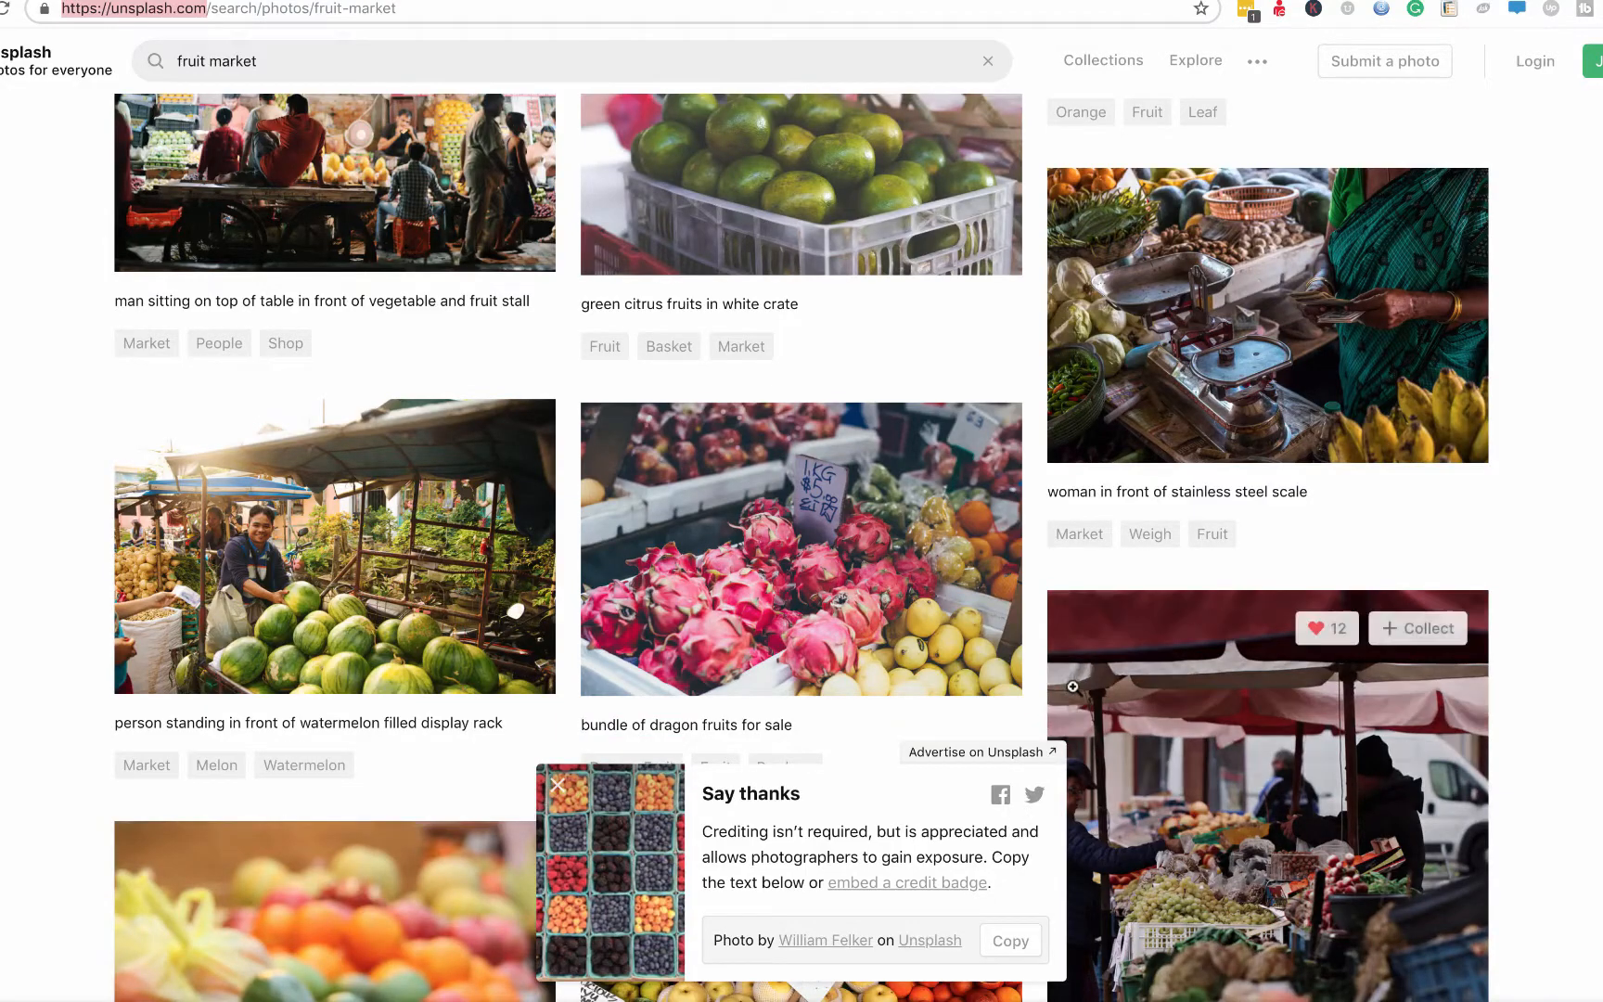
{"action": "scroll", "coordinate": [1245, 559], "scroll_direction": "down", "scroll_amount": 7}
{"action": "scroll", "coordinate": [1245, 555], "scroll_direction": "down", "scroll_amount": 8}
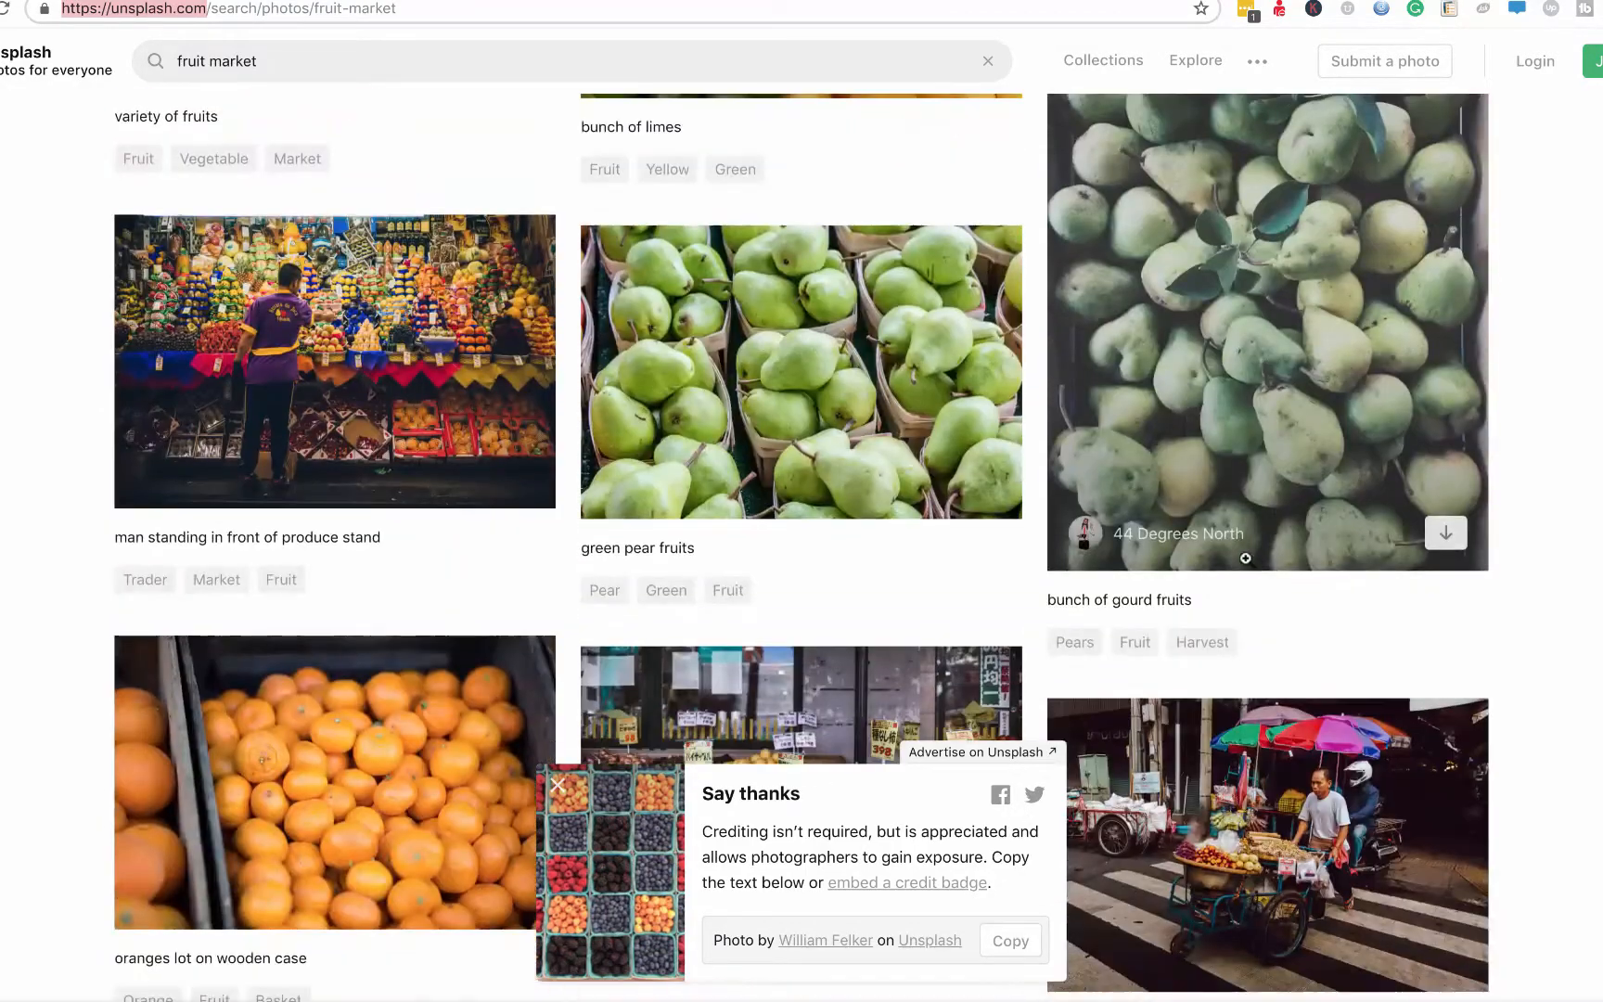
{"action": "scroll", "coordinate": [962, 644], "scroll_direction": "down", "scroll_amount": 20}
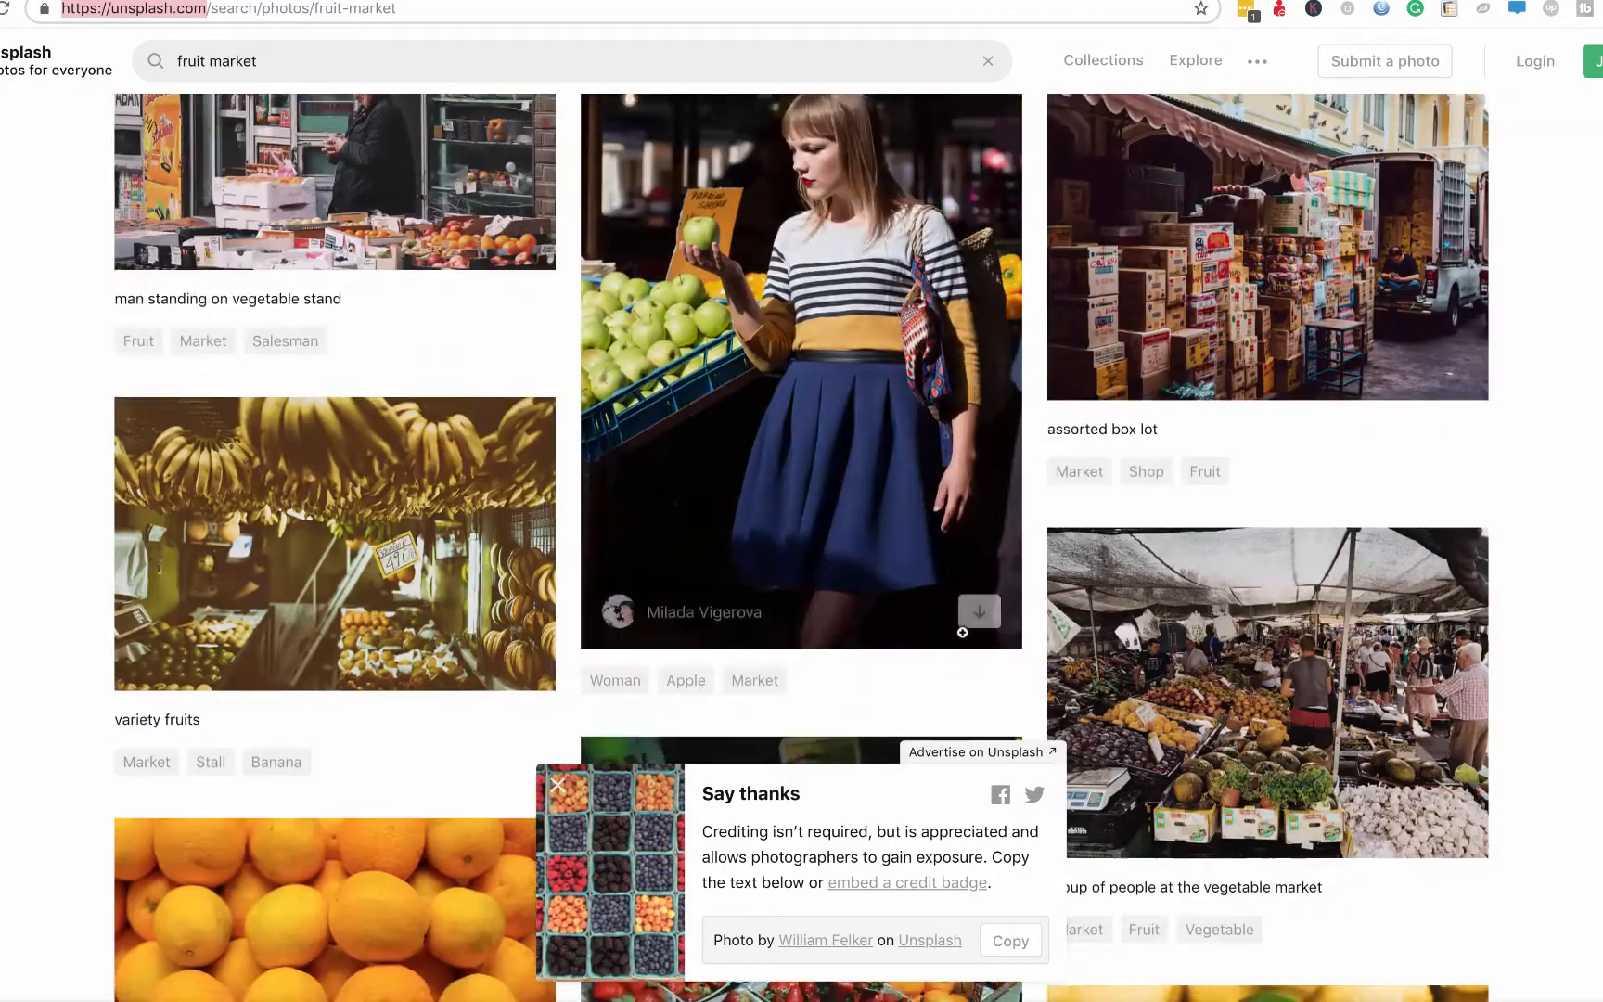
{"action": "scroll", "coordinate": [962, 631], "scroll_direction": "down", "scroll_amount": 20}
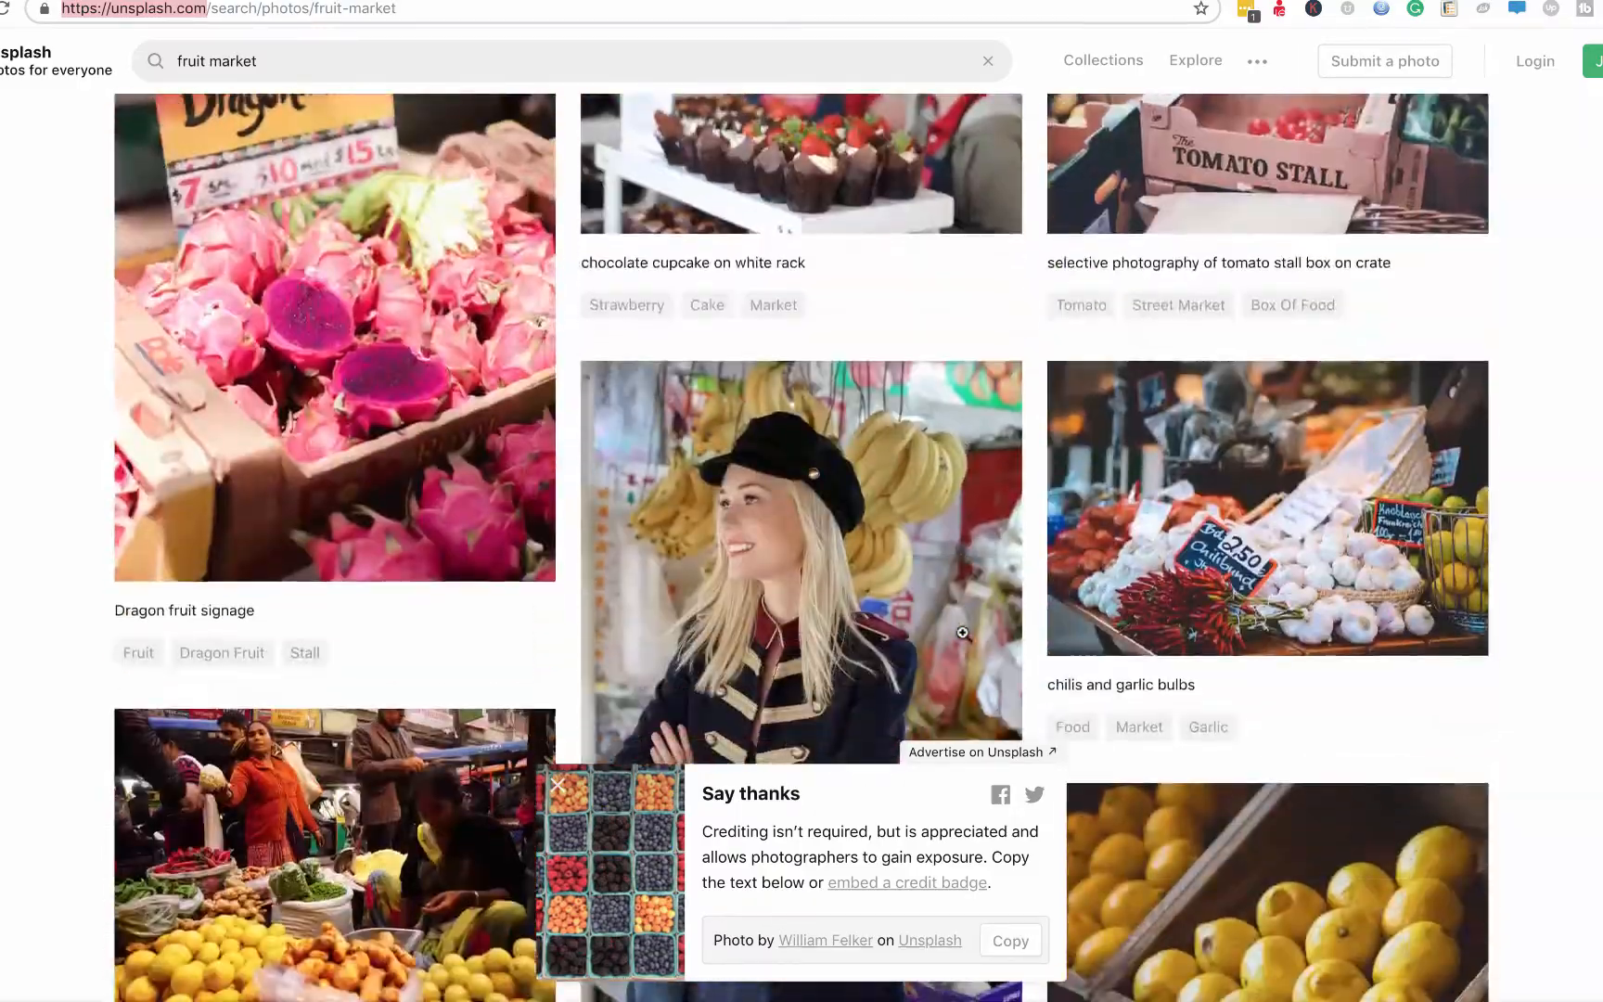
{"action": "scroll", "coordinate": [964, 635], "scroll_direction": "down", "scroll_amount": 9}
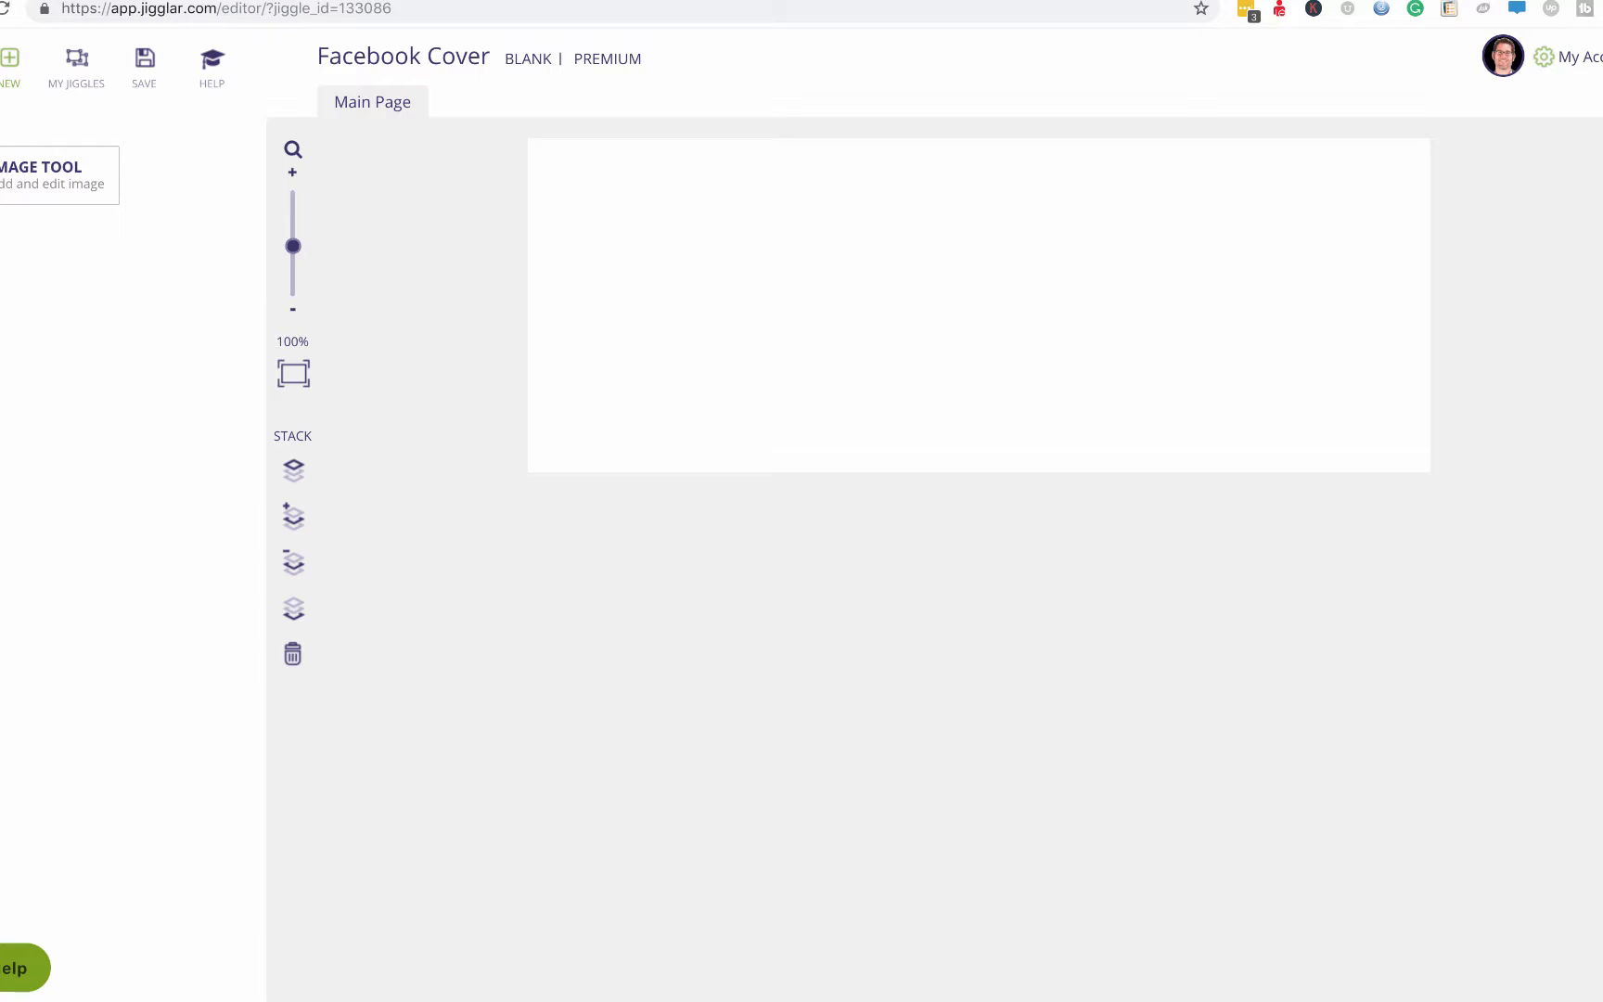
Insert the berry crates photo from the Image Library and drag it to fill the cover.
{"action": "left_click", "coordinate": [0, 175]}
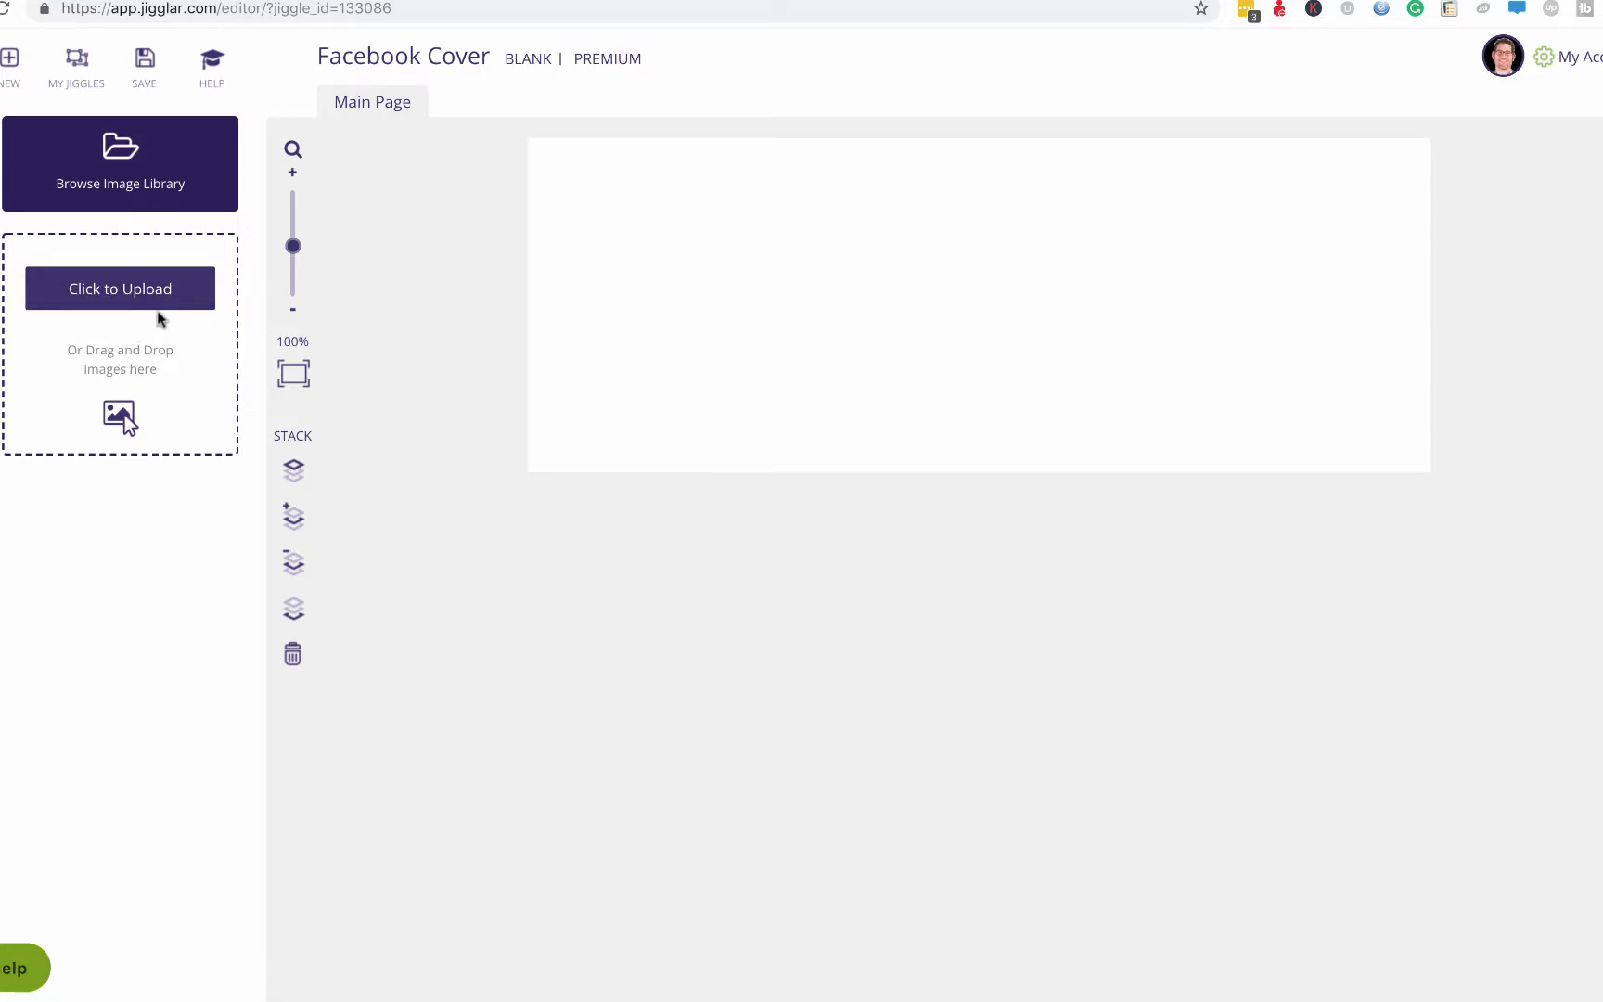
{"action": "left_click", "coordinate": [124, 185]}
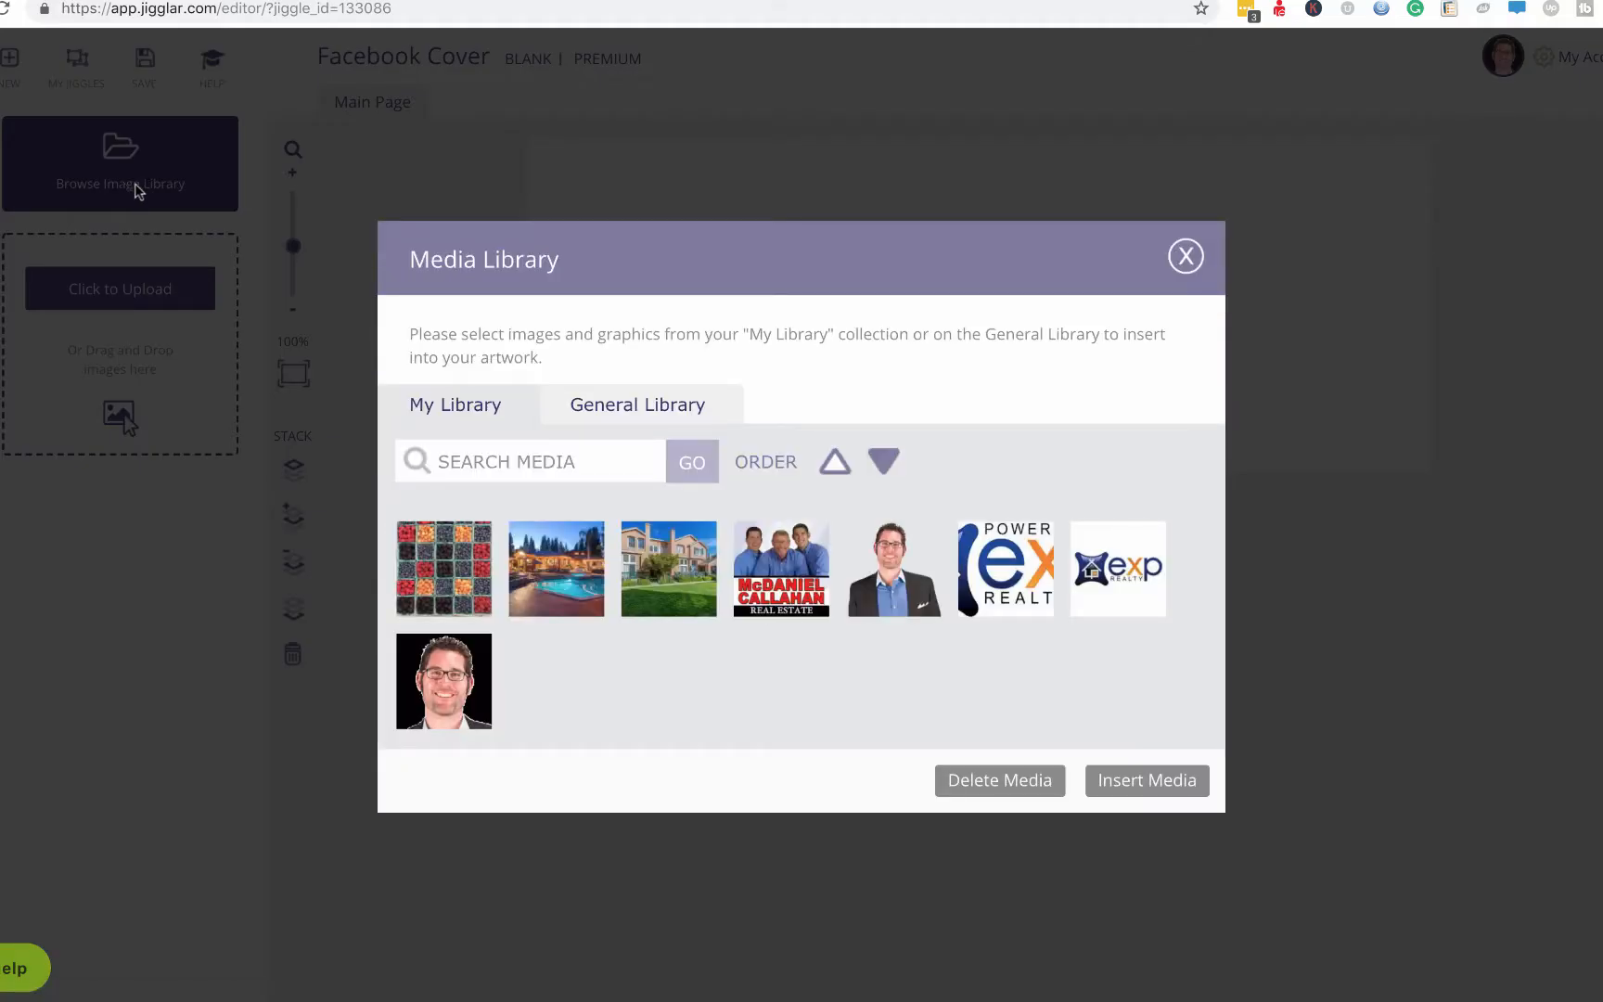
{"action": "left_click", "coordinate": [452, 598]}
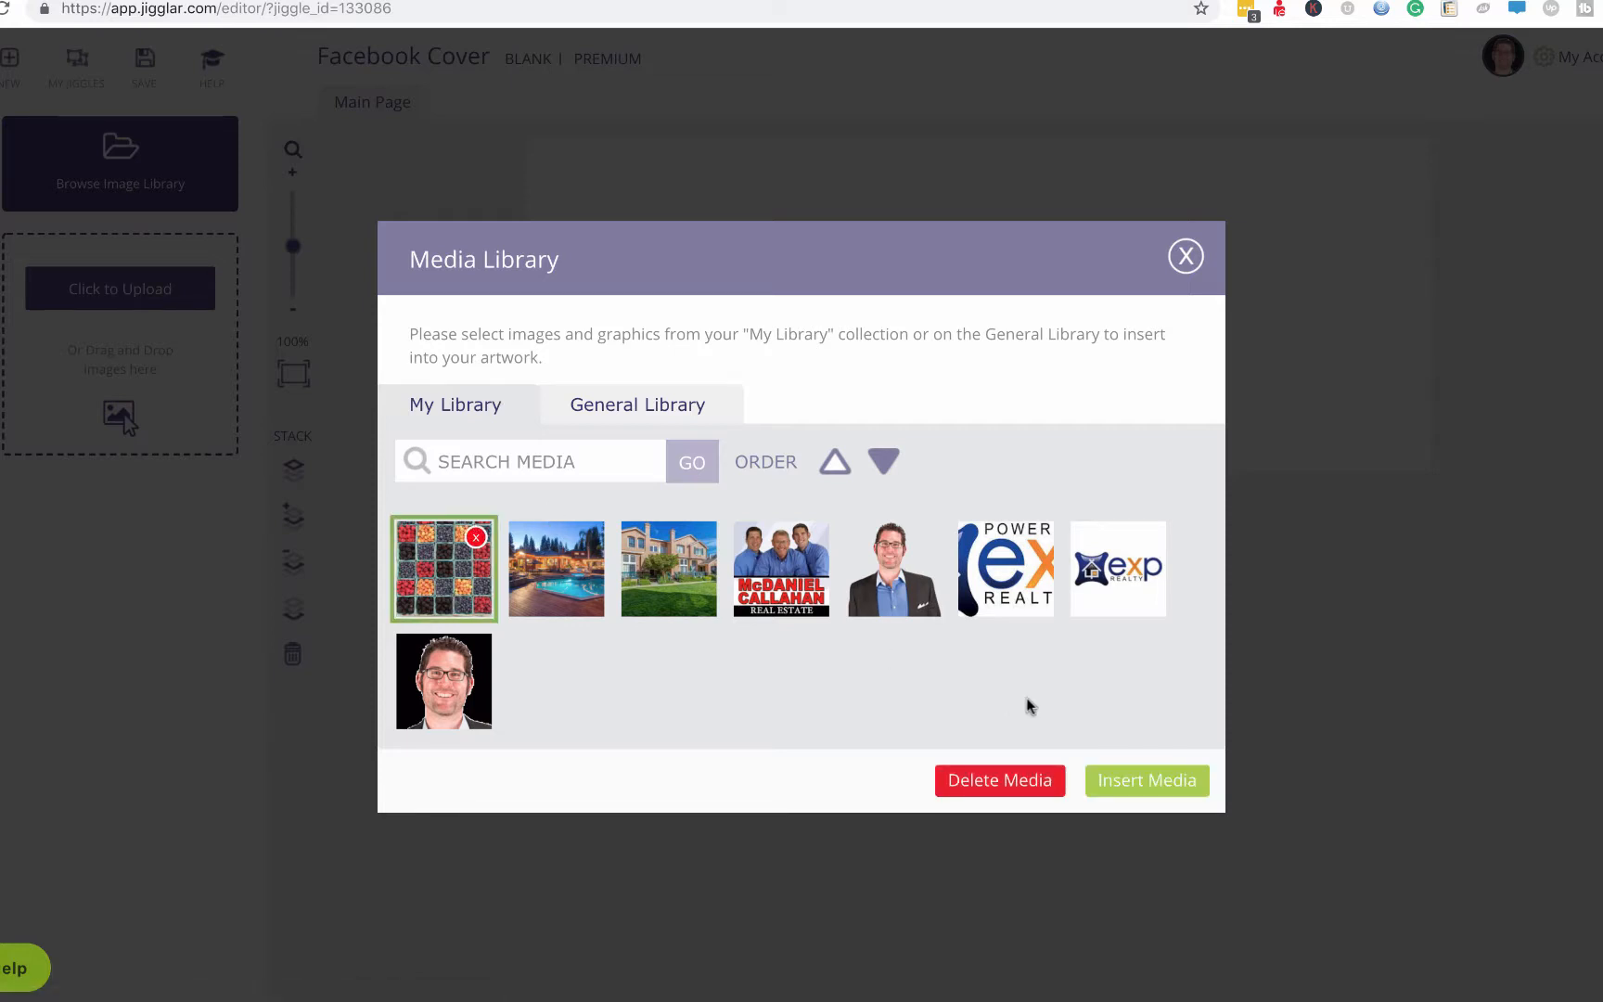
{"action": "left_click", "coordinate": [1155, 791]}
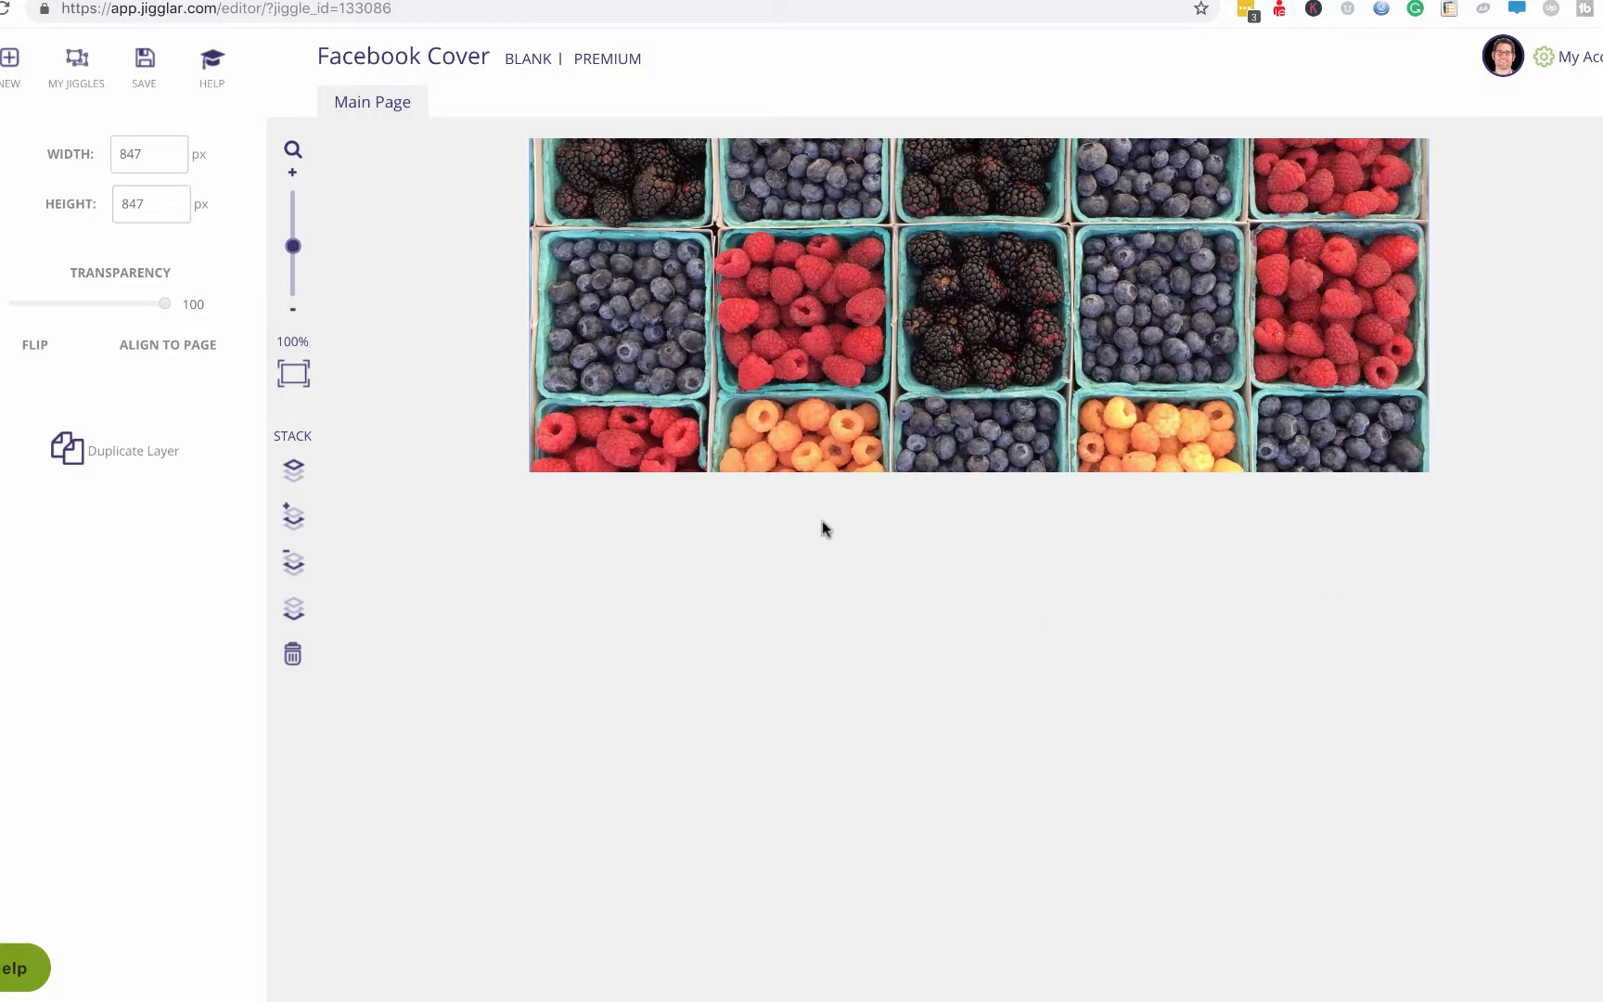
{"action": "left_click_drag", "start_coordinate": [819, 413], "coordinate": [968, 309]}
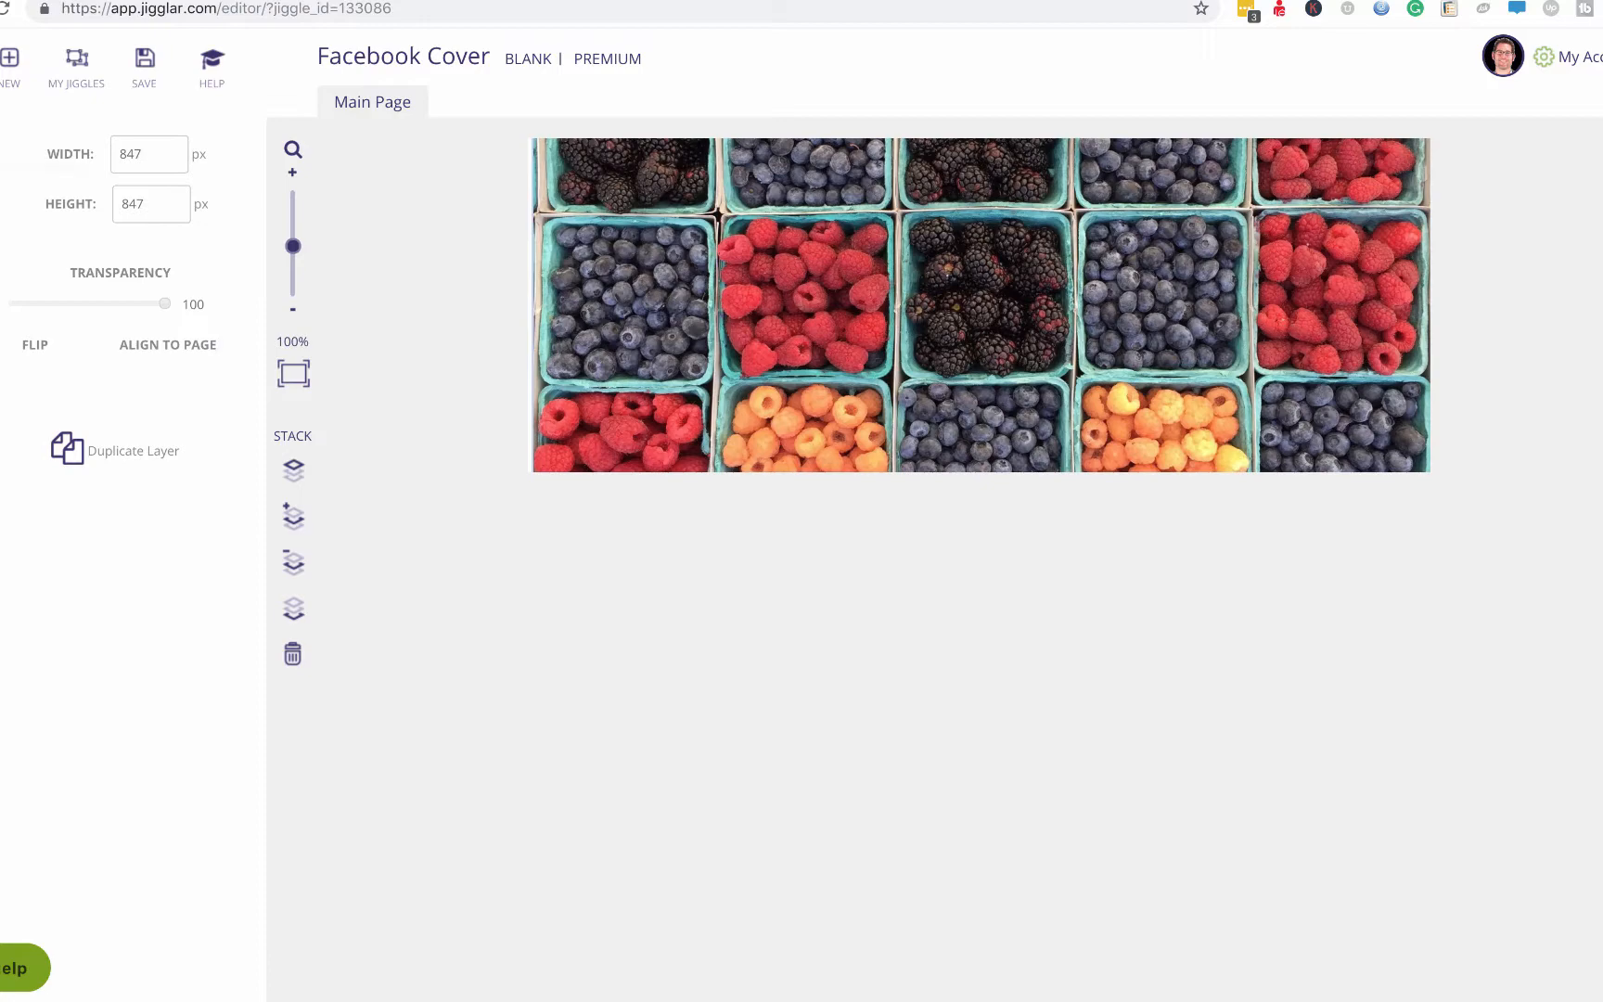
{"action": "left_click", "coordinate": [2, 172]}
Insert the agent's suit photo and size it to about 282 × 291 px on the right.
{"action": "left_click", "coordinate": [124, 156]}
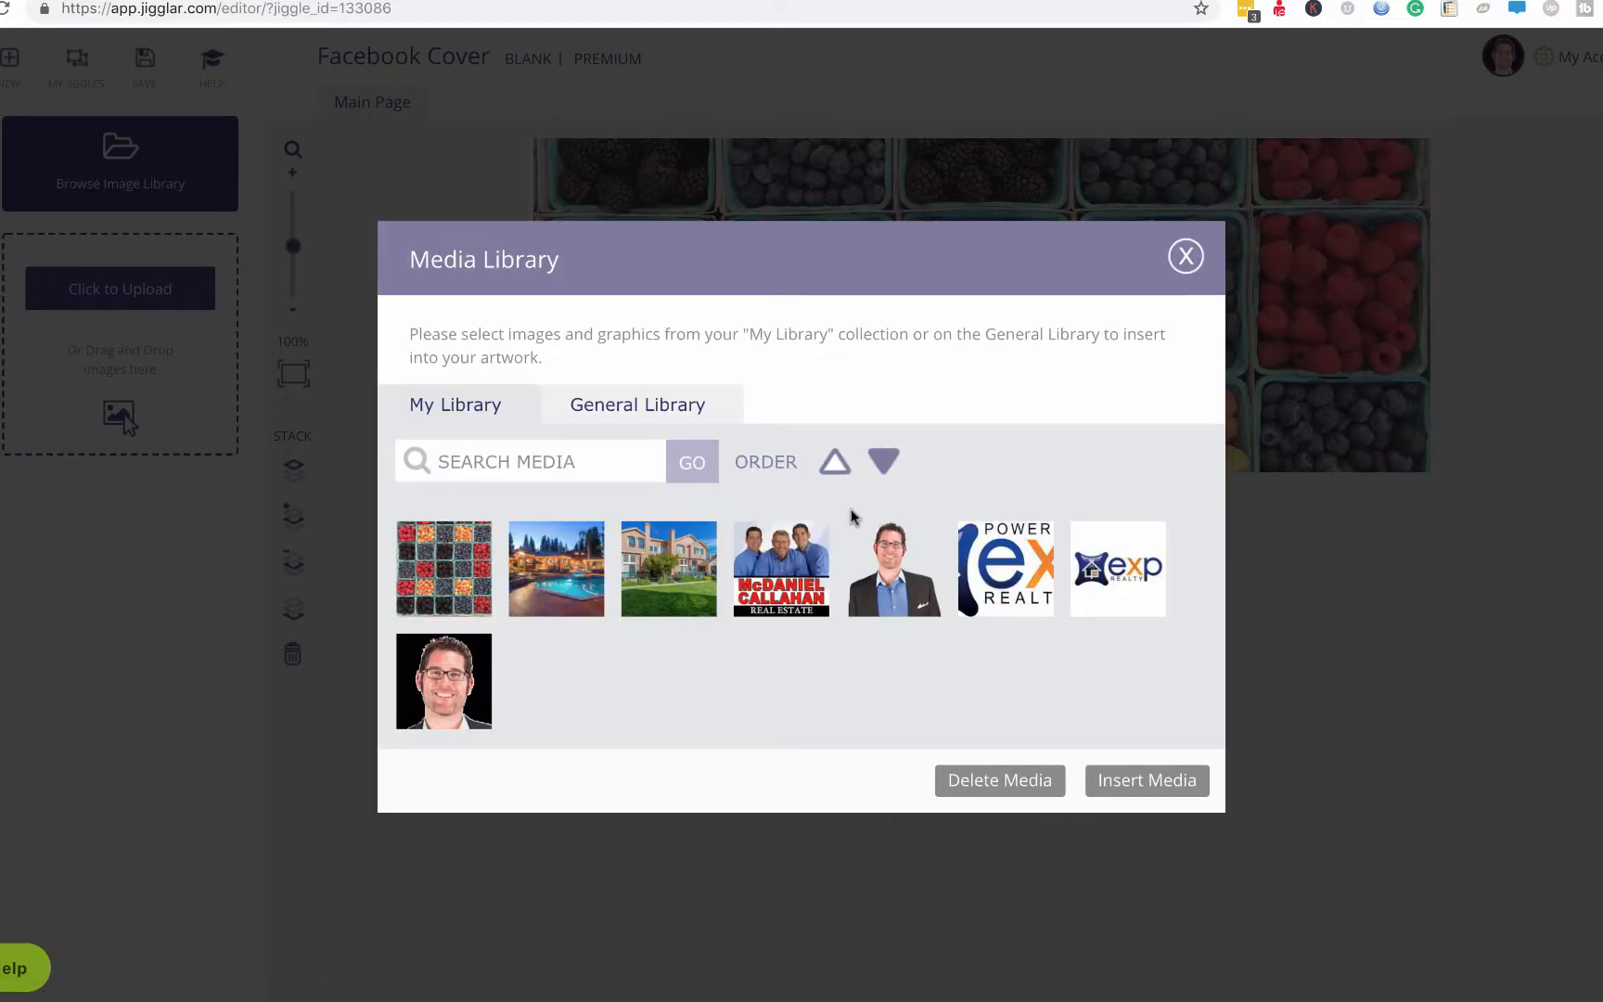
{"action": "left_click", "coordinate": [896, 575]}
{"action": "left_click", "coordinate": [1140, 793]}
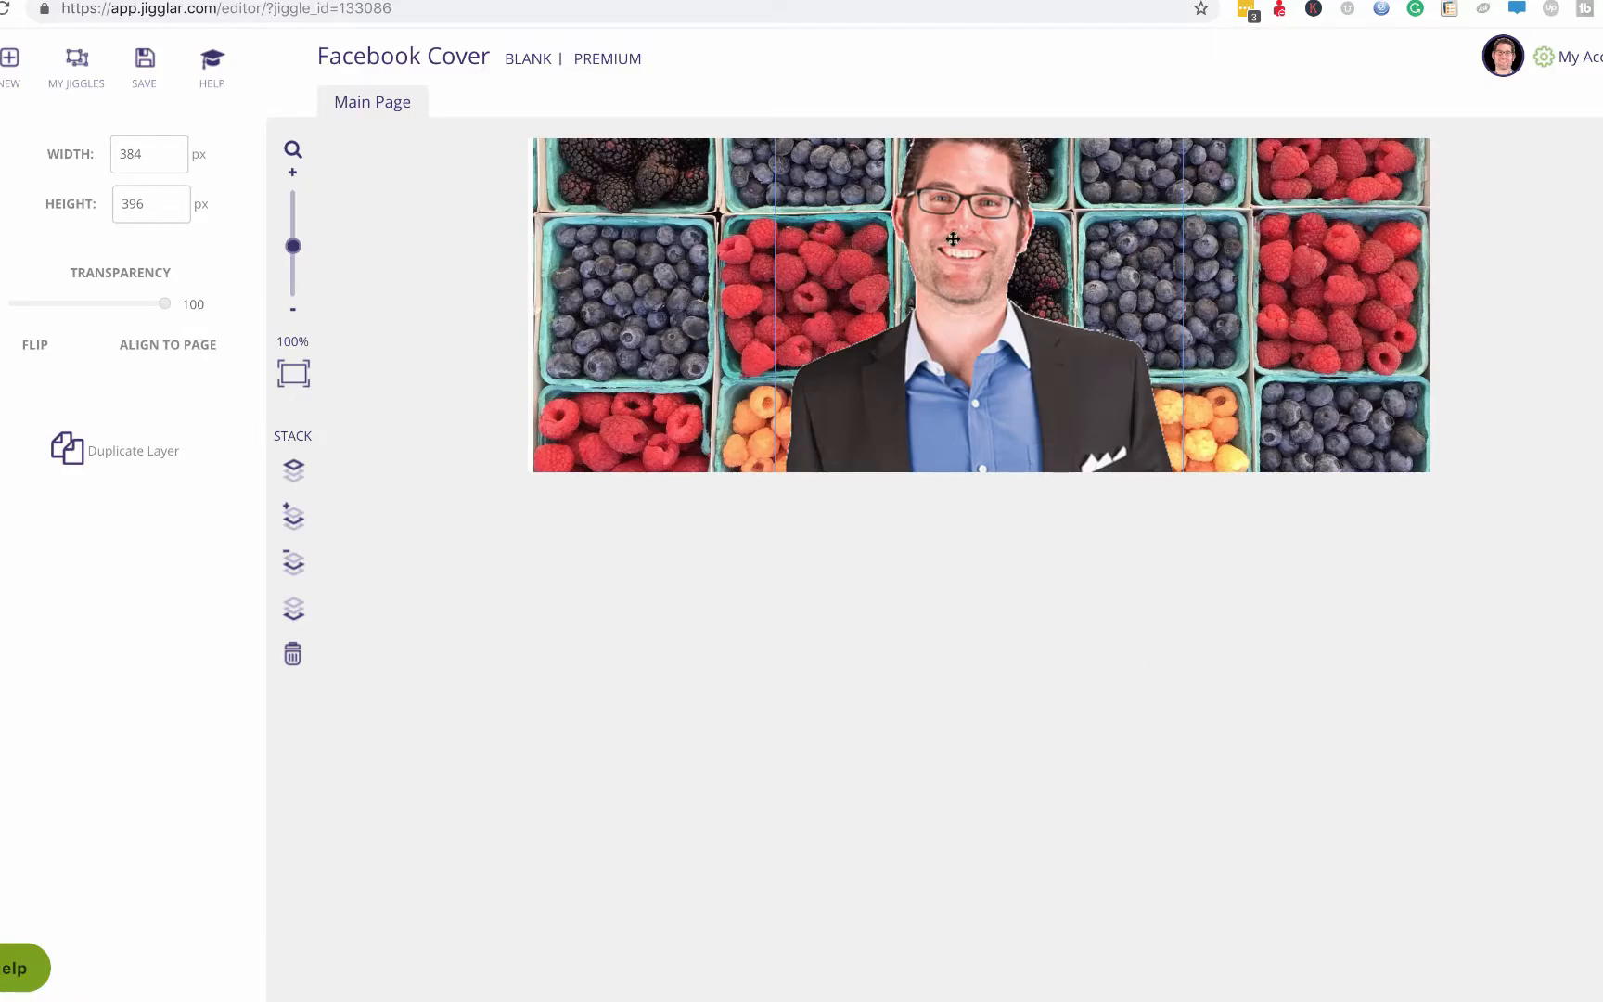
{"action": "left_click_drag", "start_coordinate": [961, 244], "coordinate": [1084, 326]}
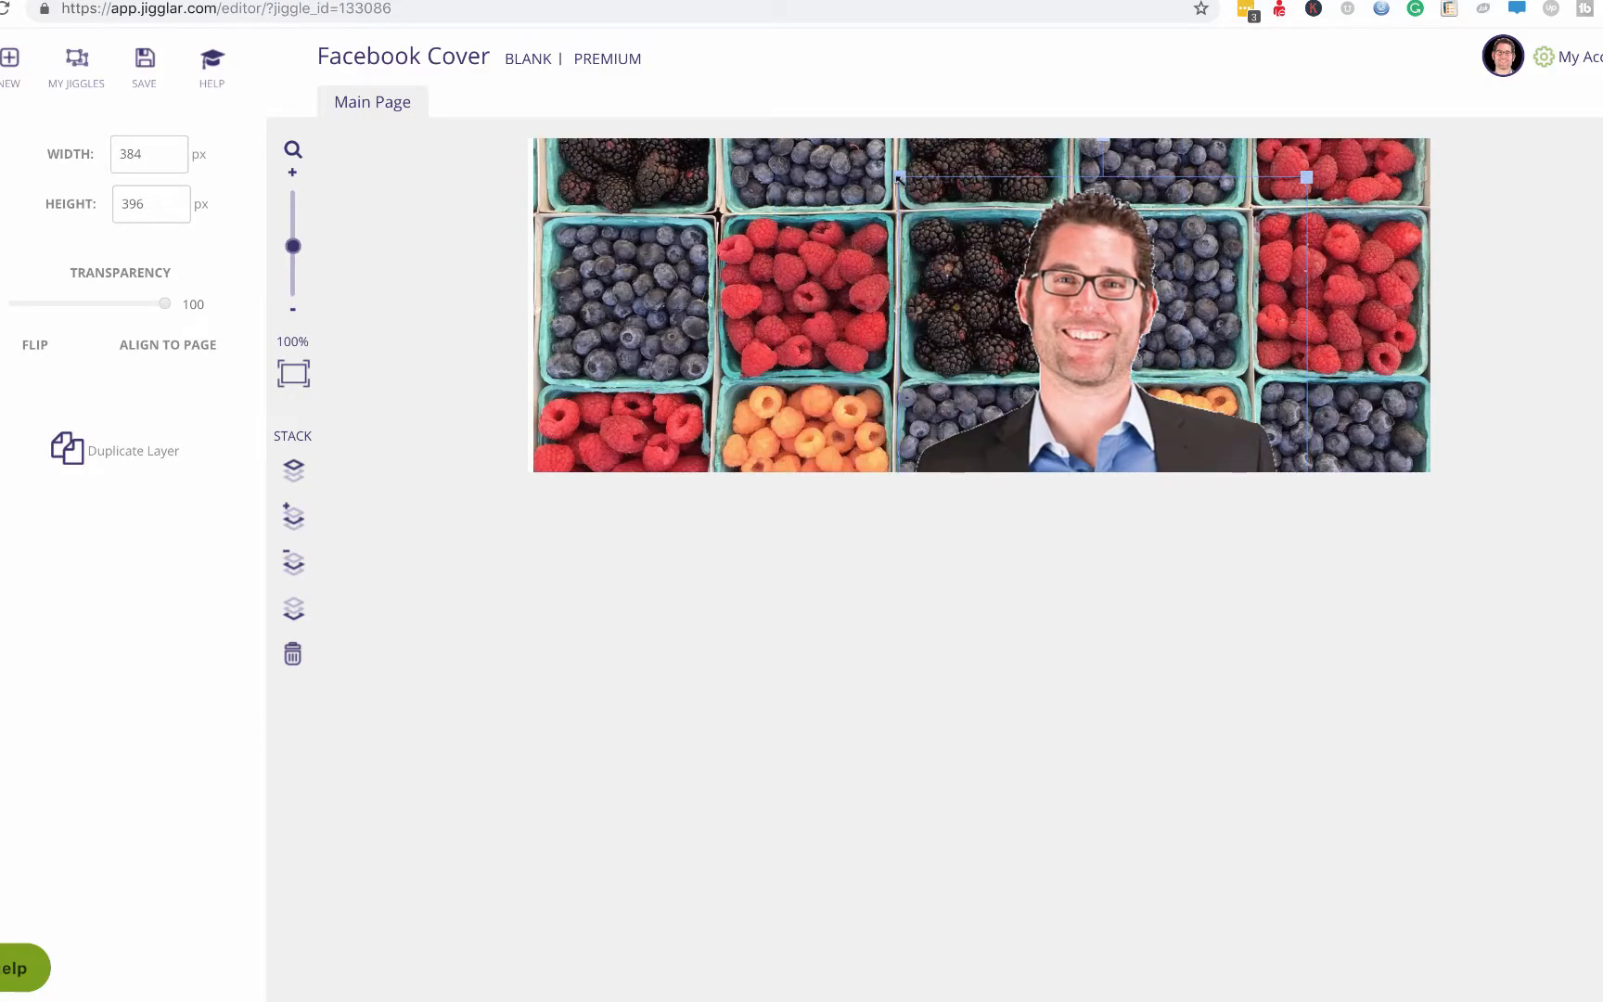
{"action": "left_click_drag", "start_coordinate": [900, 178], "coordinate": [1040, 290]}
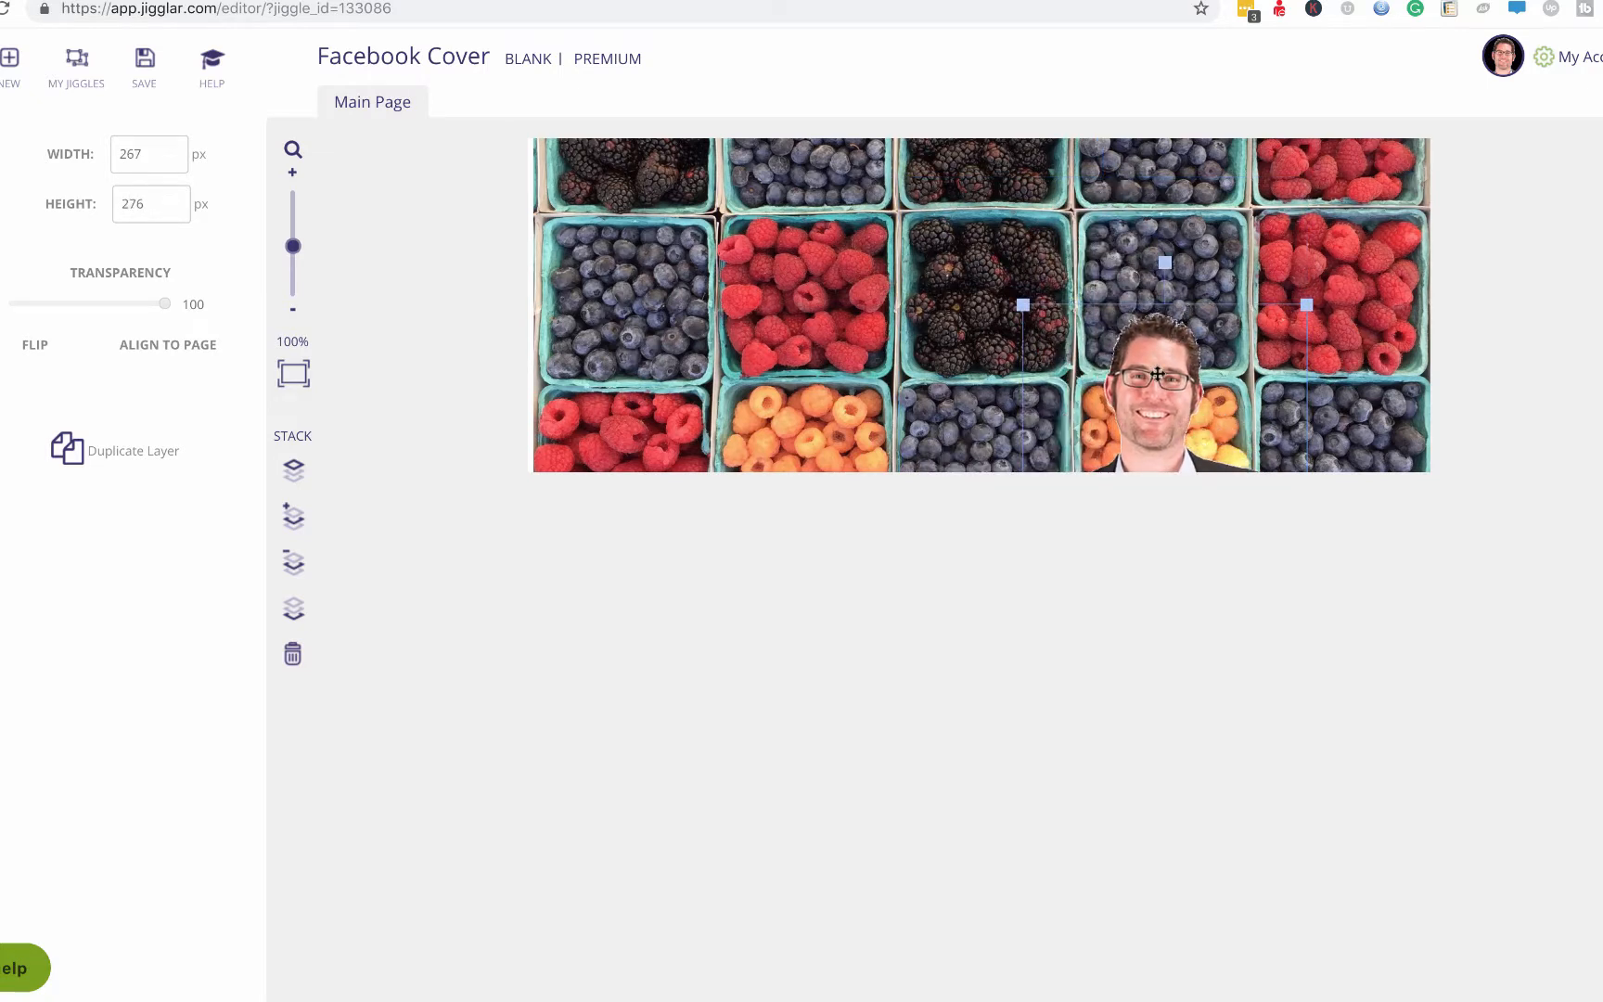
{"action": "left_click_drag", "start_coordinate": [1156, 375], "coordinate": [1203, 251]}
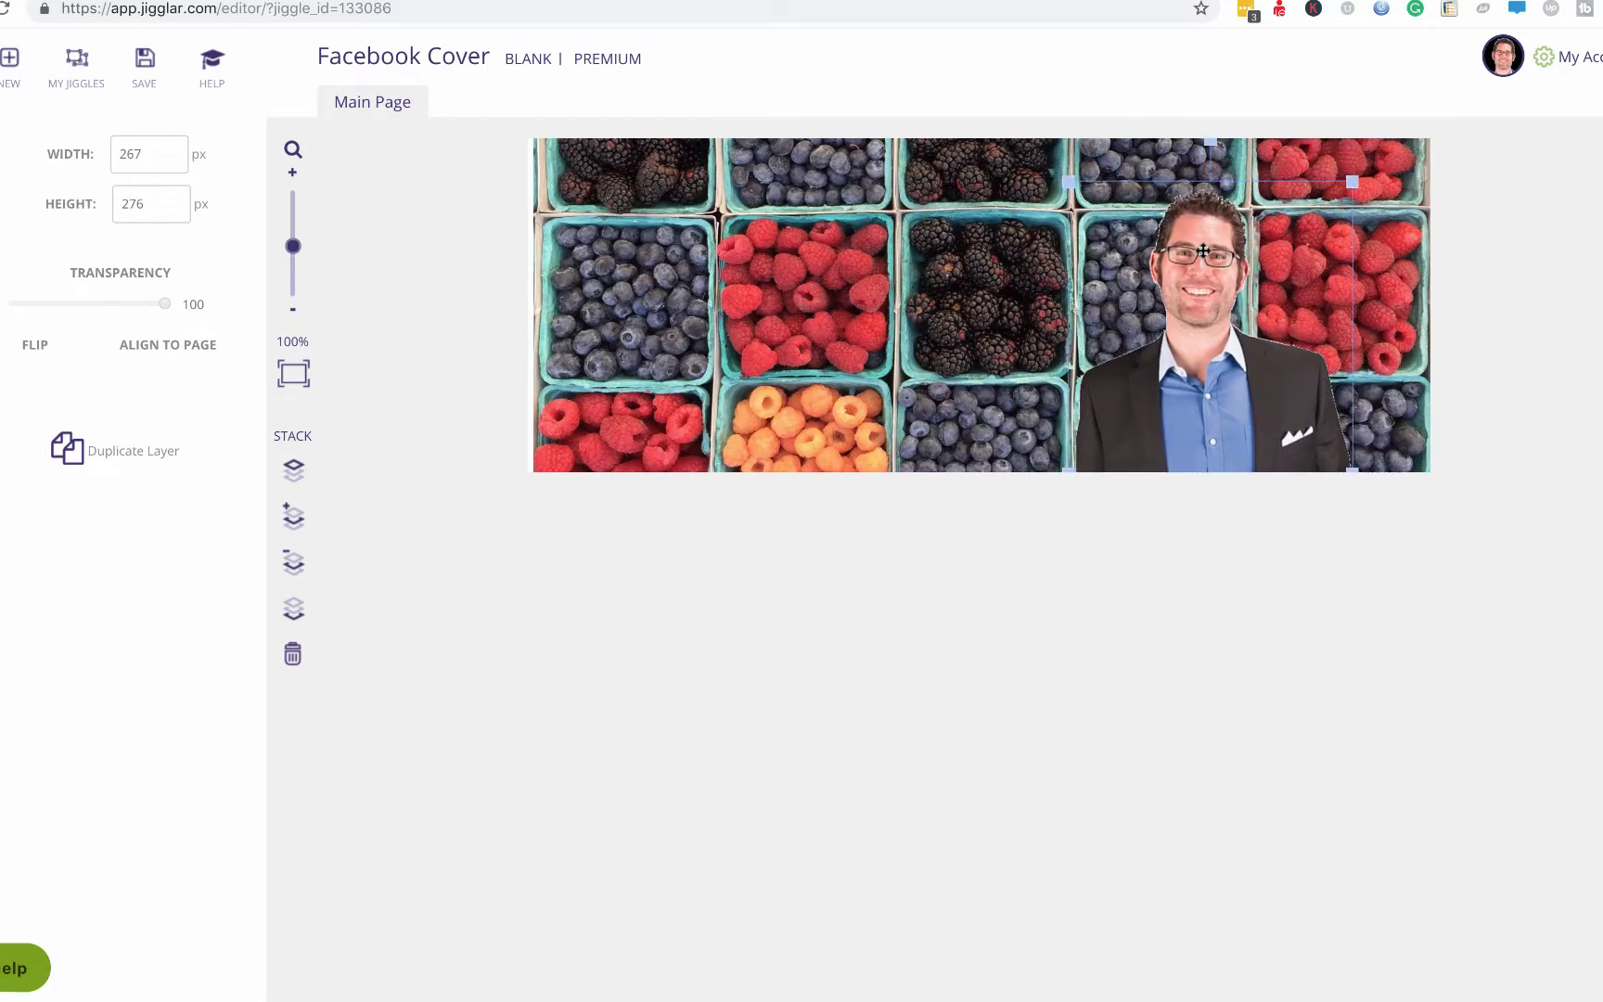
{"action": "left_click_drag", "start_coordinate": [1069, 182], "coordinate": [1028, 173]}
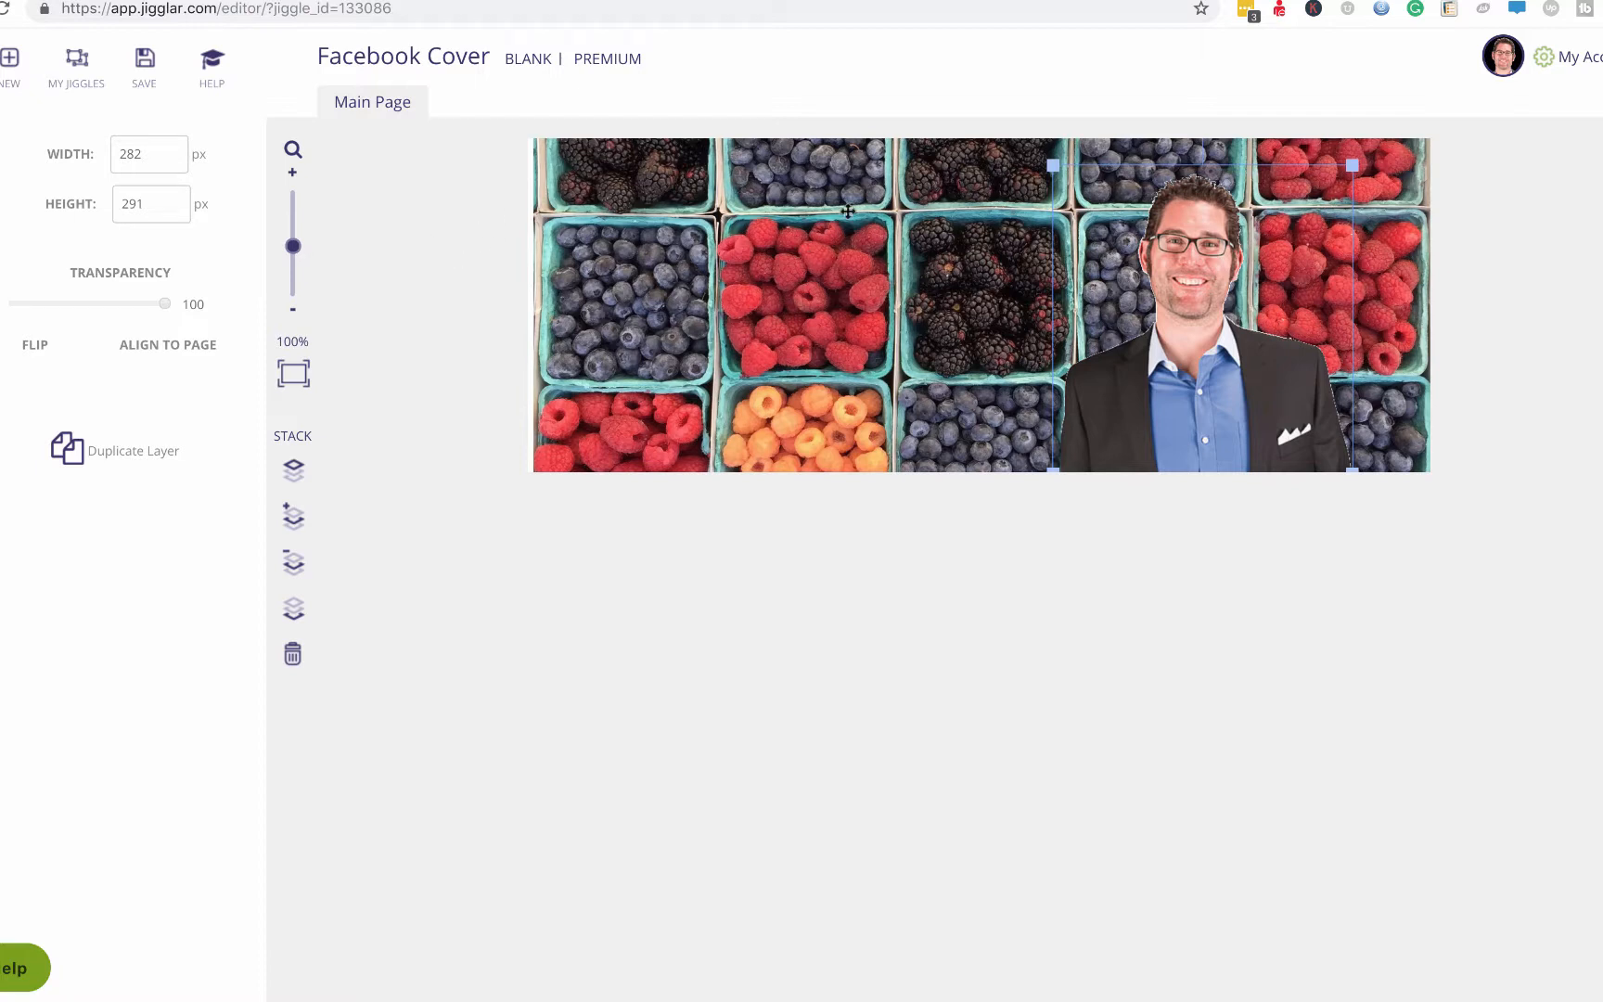
{"action": "left_click", "coordinate": [478, 257]}
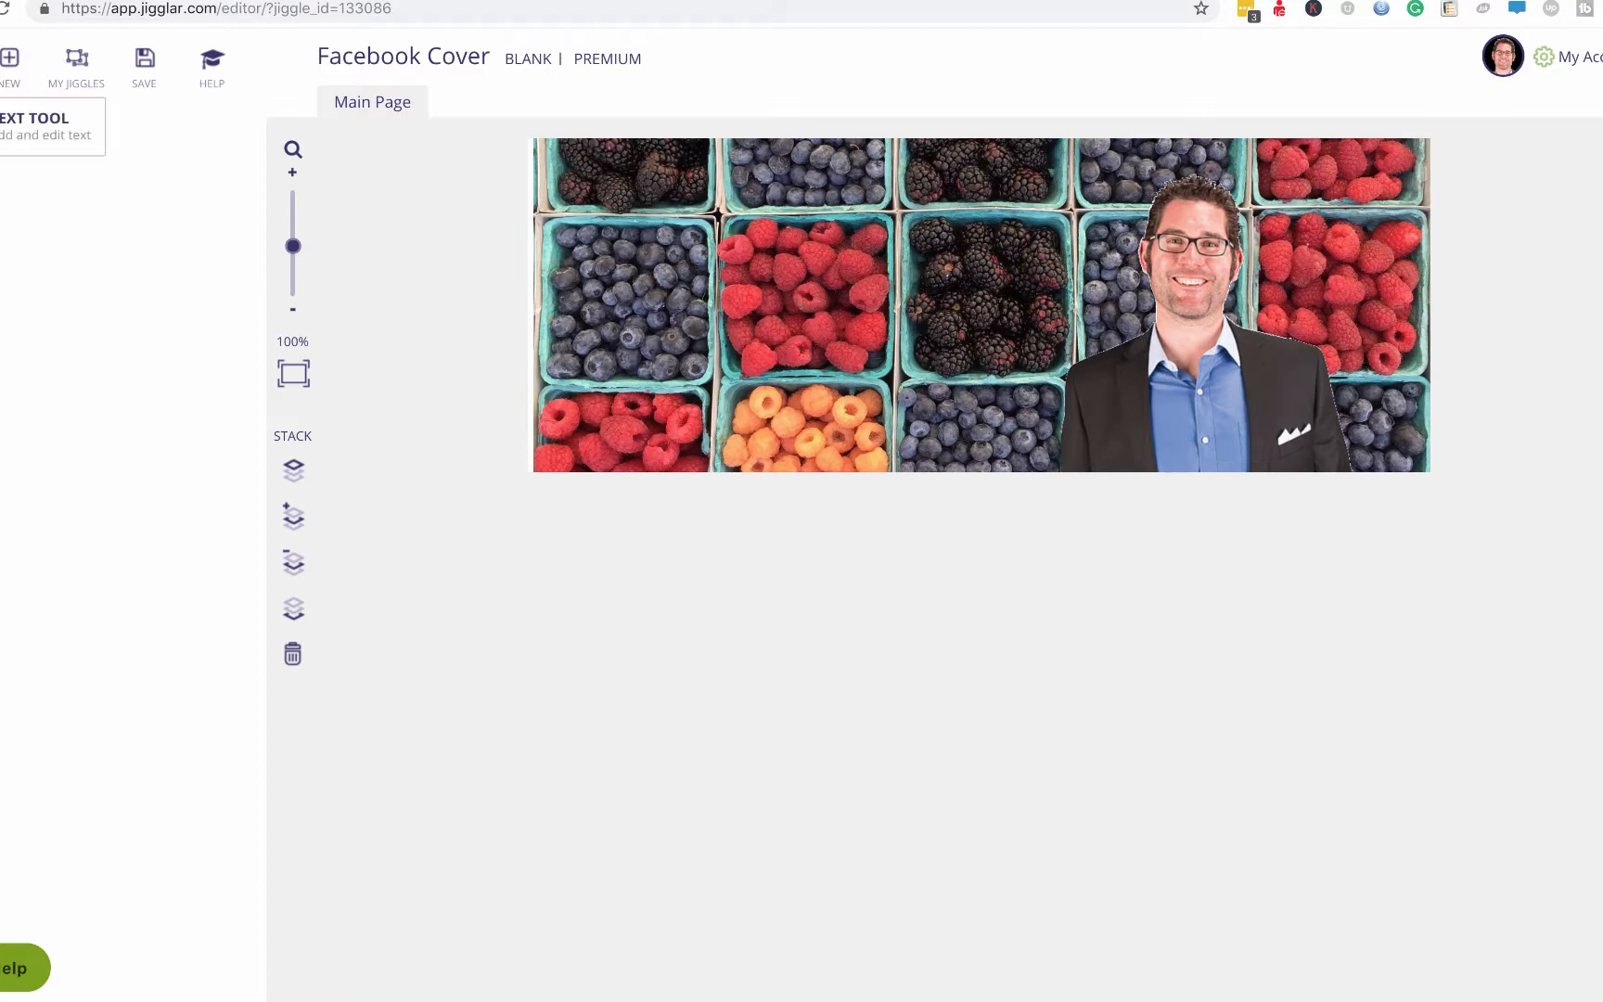
Add a text block, shrink its font size, and move it down over the berries.
{"action": "left_click", "coordinate": [2, 126]}
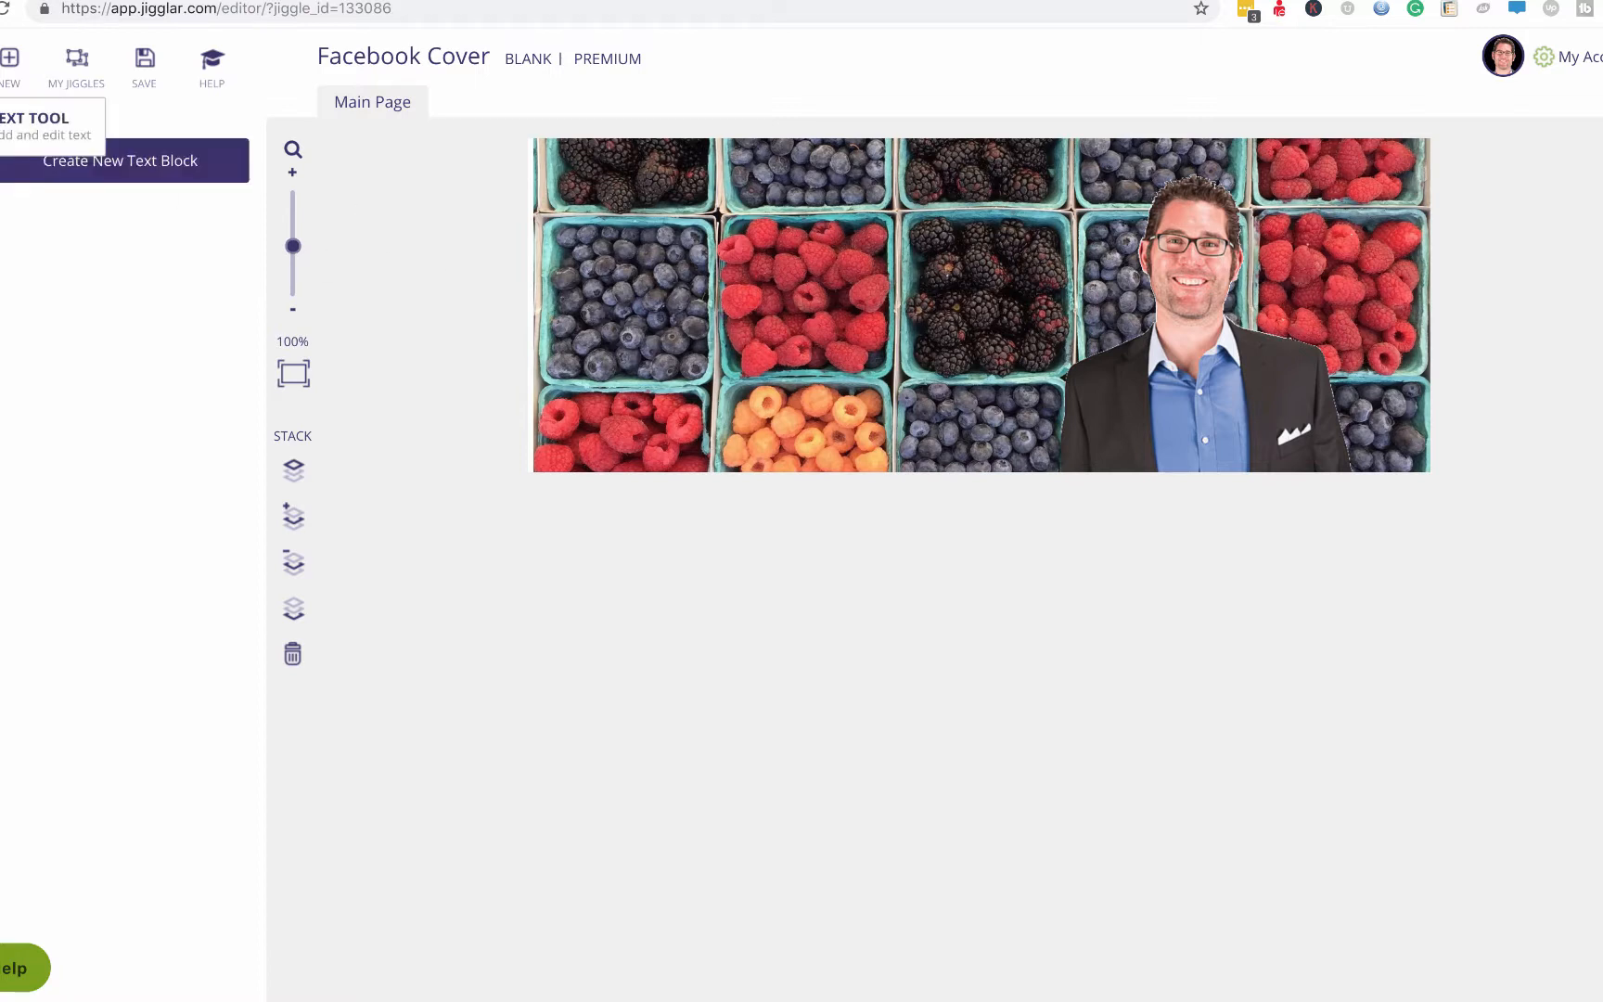
{"action": "left_click", "coordinate": [104, 161]}
{"action": "left_click_drag", "start_coordinate": [906, 405], "coordinate": [711, 215]}
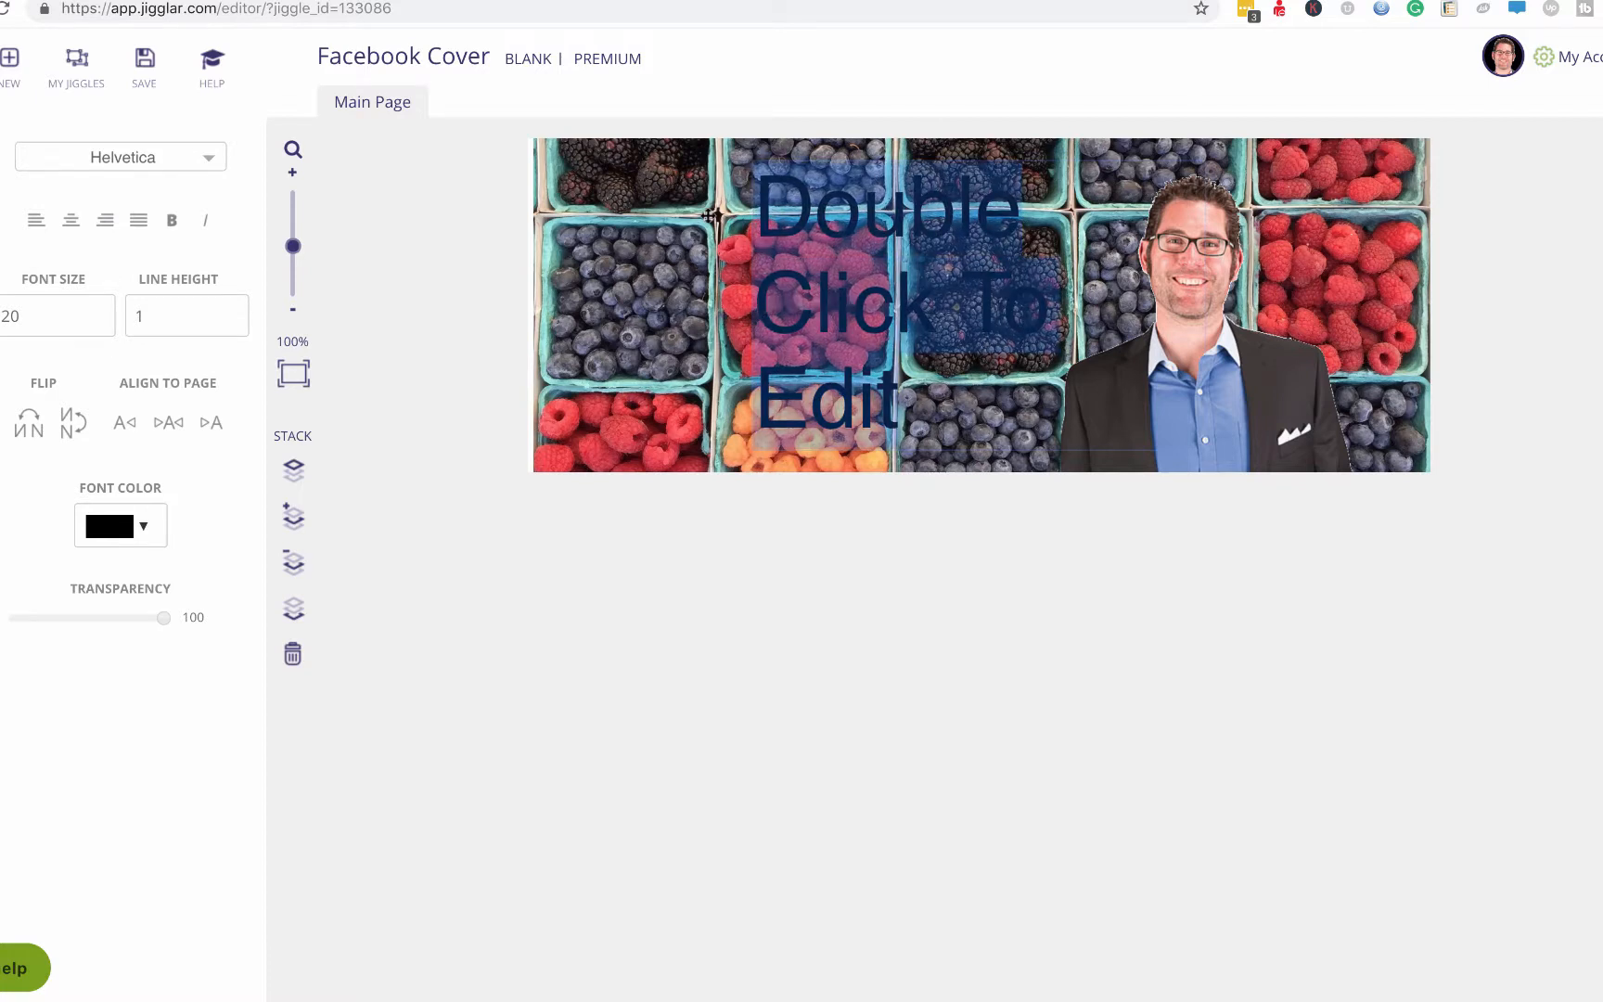
{"action": "left_click", "coordinate": [99, 320]}
{"action": "left_click", "coordinate": [99, 320]}
{"action": "left_click", "coordinate": [99, 320]}
{"action": "left_click", "coordinate": [99, 320]}
{"action": "left_click", "coordinate": [100, 320]}
{"action": "left_click", "coordinate": [99, 320]}
{"action": "left_click", "coordinate": [99, 320]}
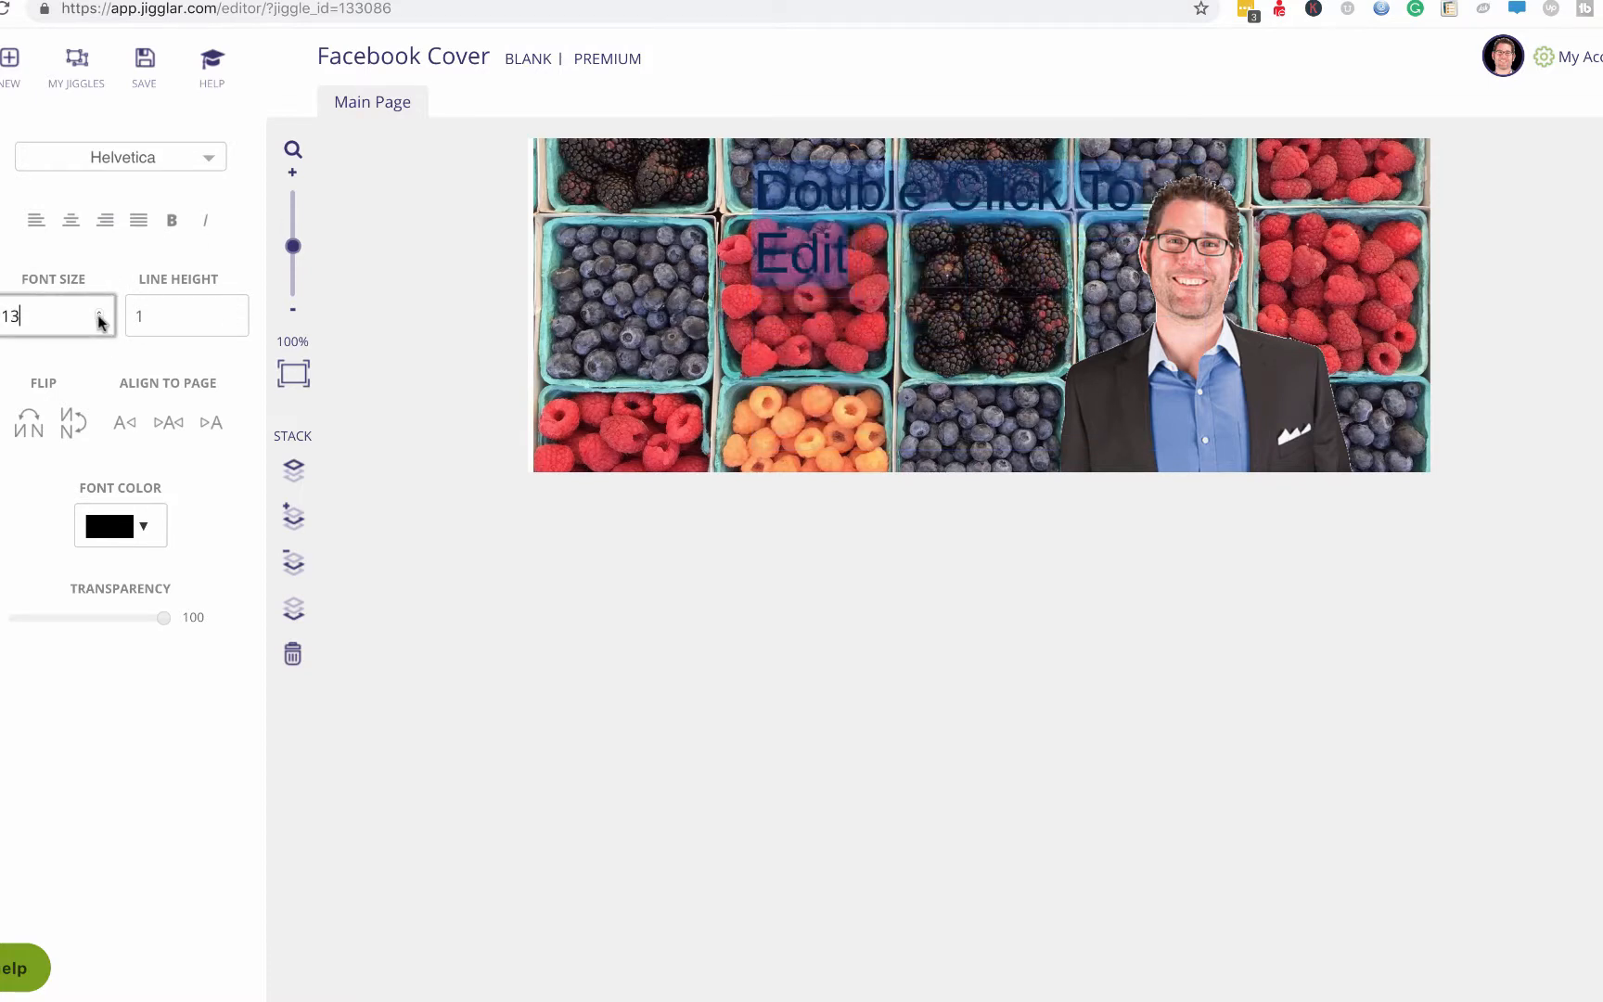
{"action": "left_click", "coordinate": [99, 320]}
{"action": "left_click", "coordinate": [99, 320]}
{"action": "left_click", "coordinate": [99, 320]}
{"action": "left_click", "coordinate": [99, 320]}
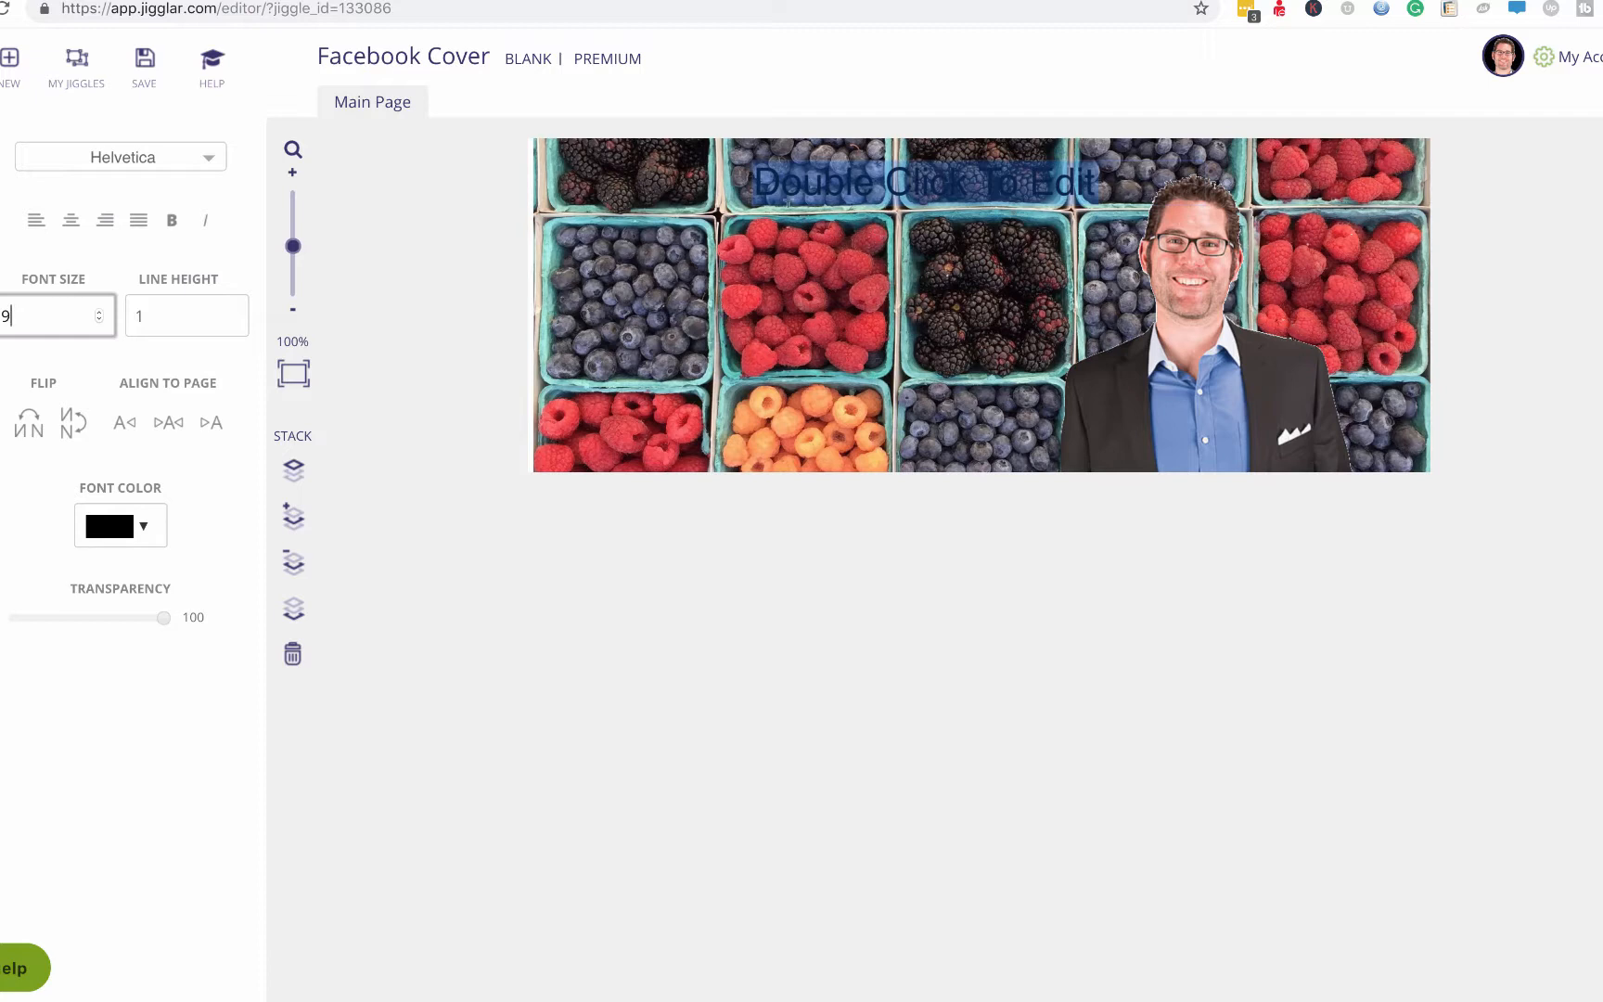
{"action": "left_click", "coordinate": [475, 303]}
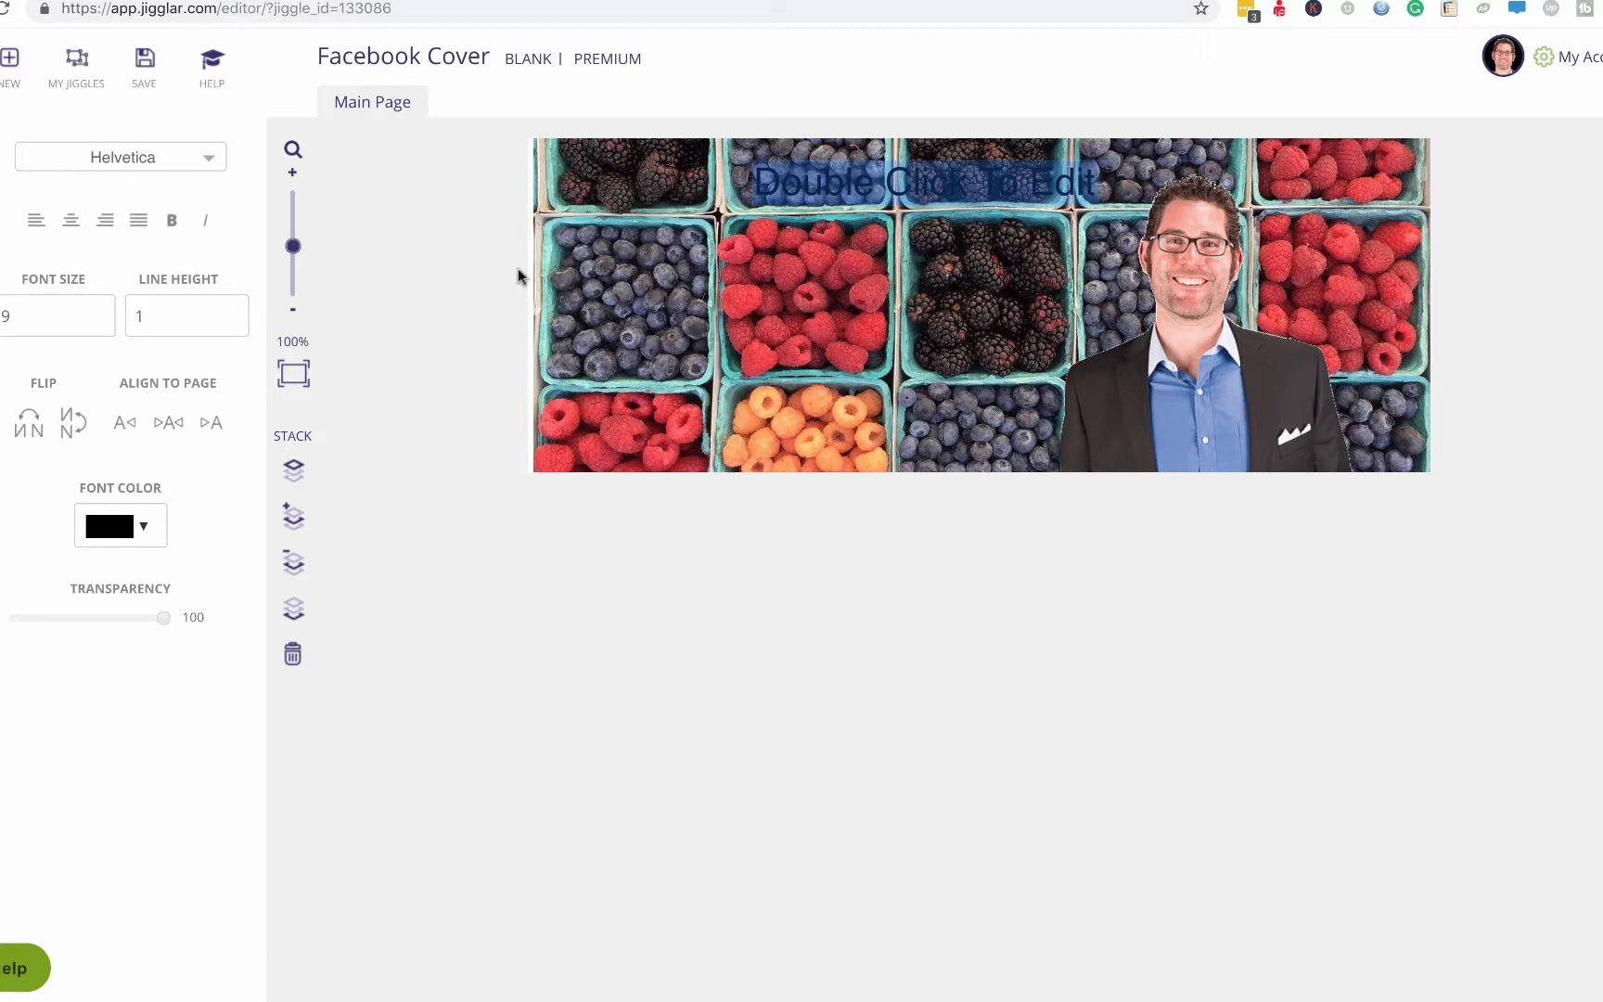
{"action": "left_click", "coordinate": [409, 308]}
{"action": "left_click_drag", "start_coordinate": [879, 186], "coordinate": [824, 238]}
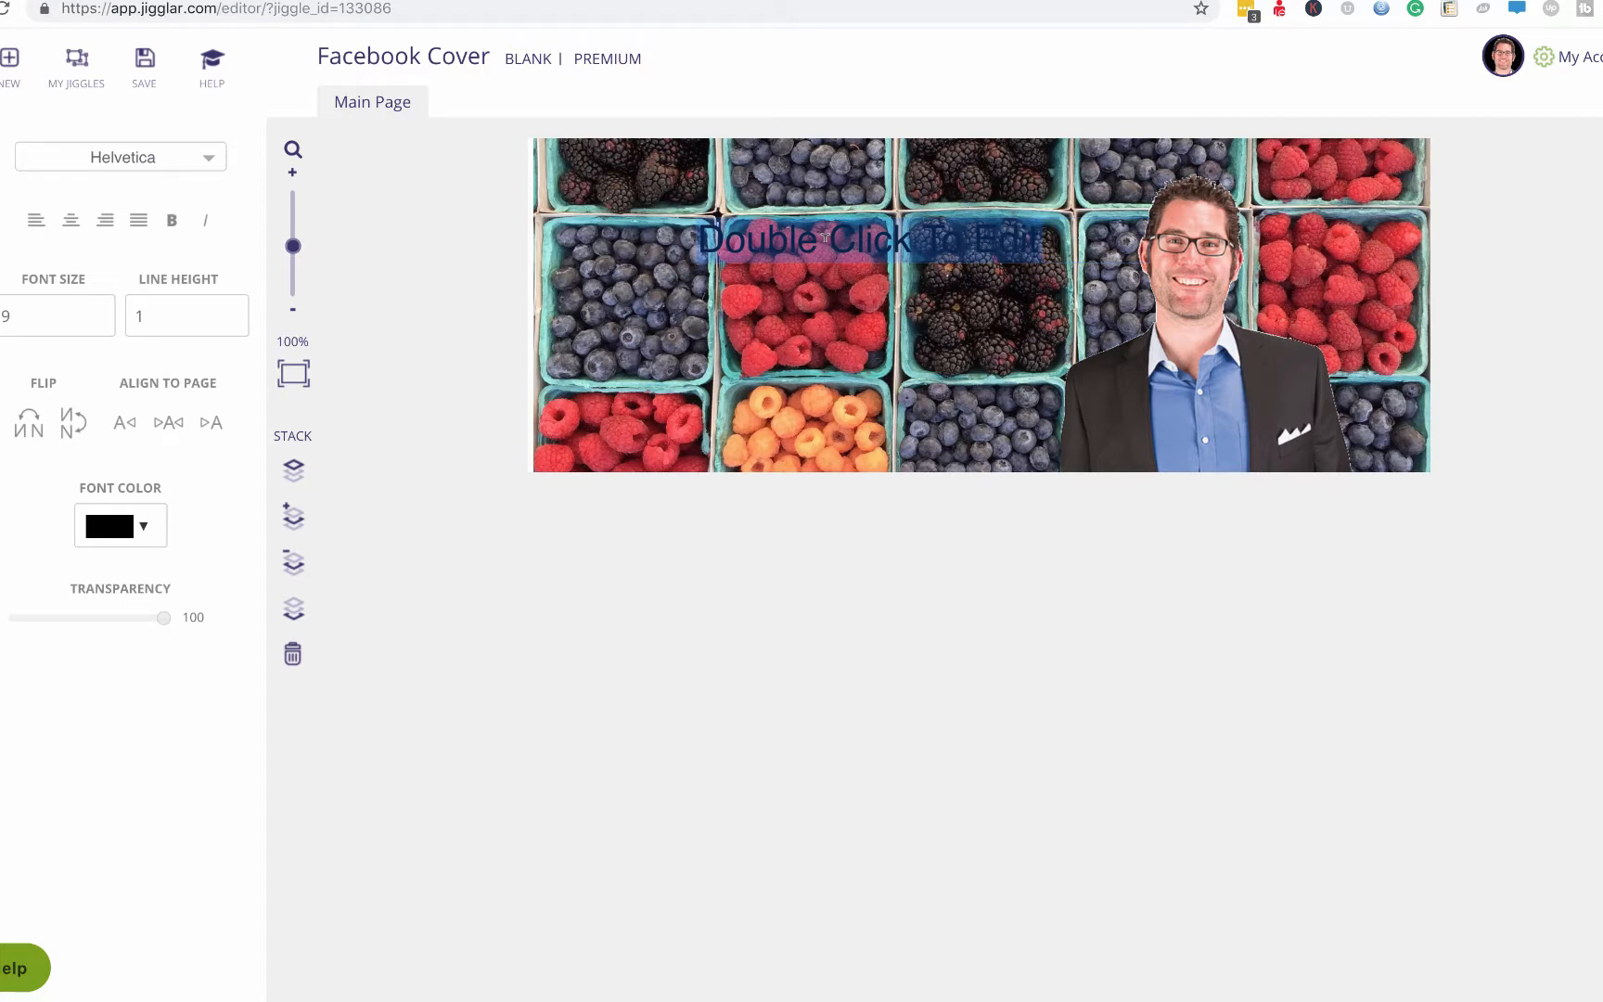
Type 'Danville Farmer's Market' and 'Every Saturday', shrinking it to one line at size 5.
{"action": "type", "text": "Da"}
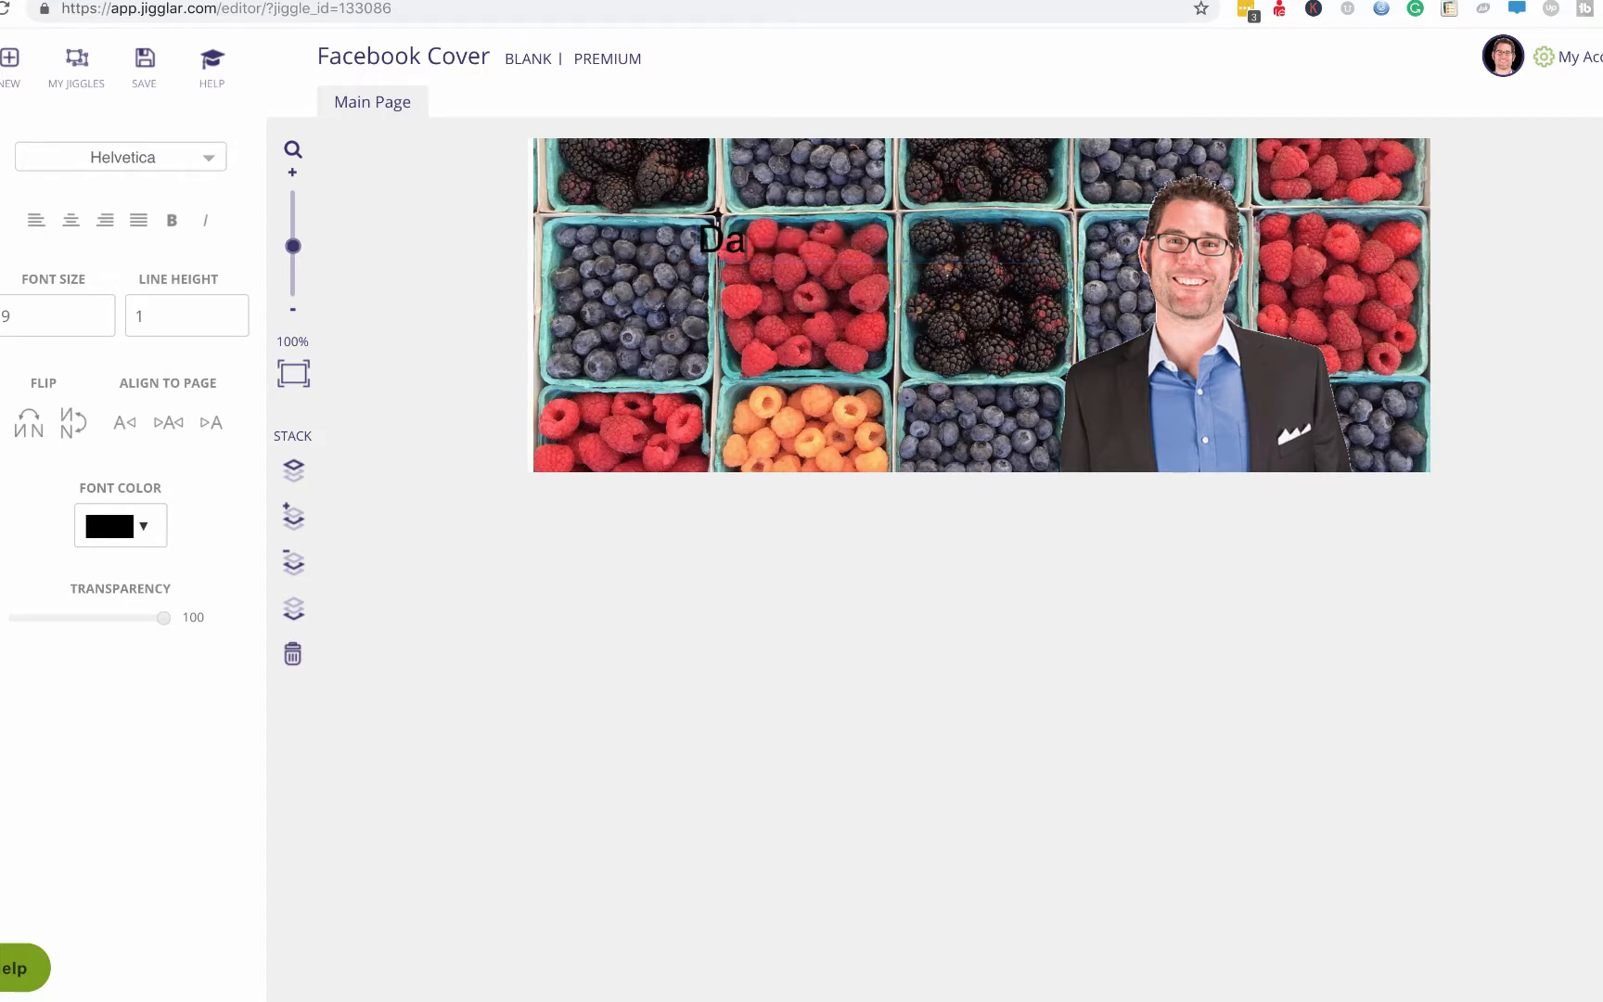
{"action": "type", "text": "nyille Farmer"}
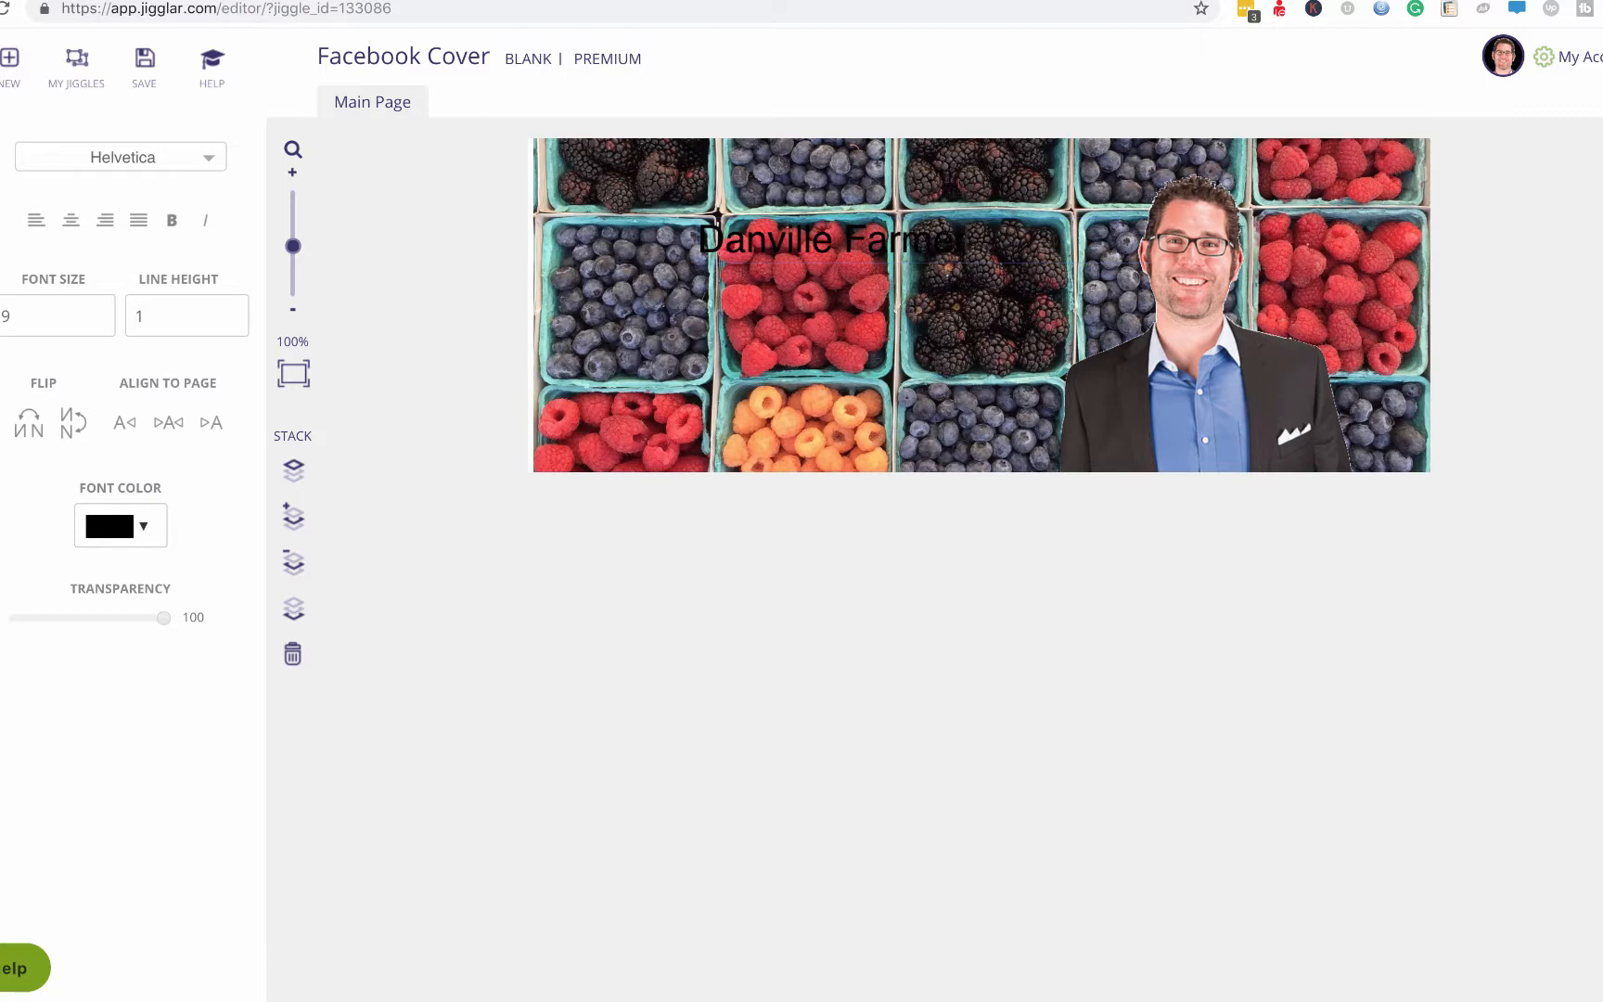
{"action": "type", "text": "'s Market"}
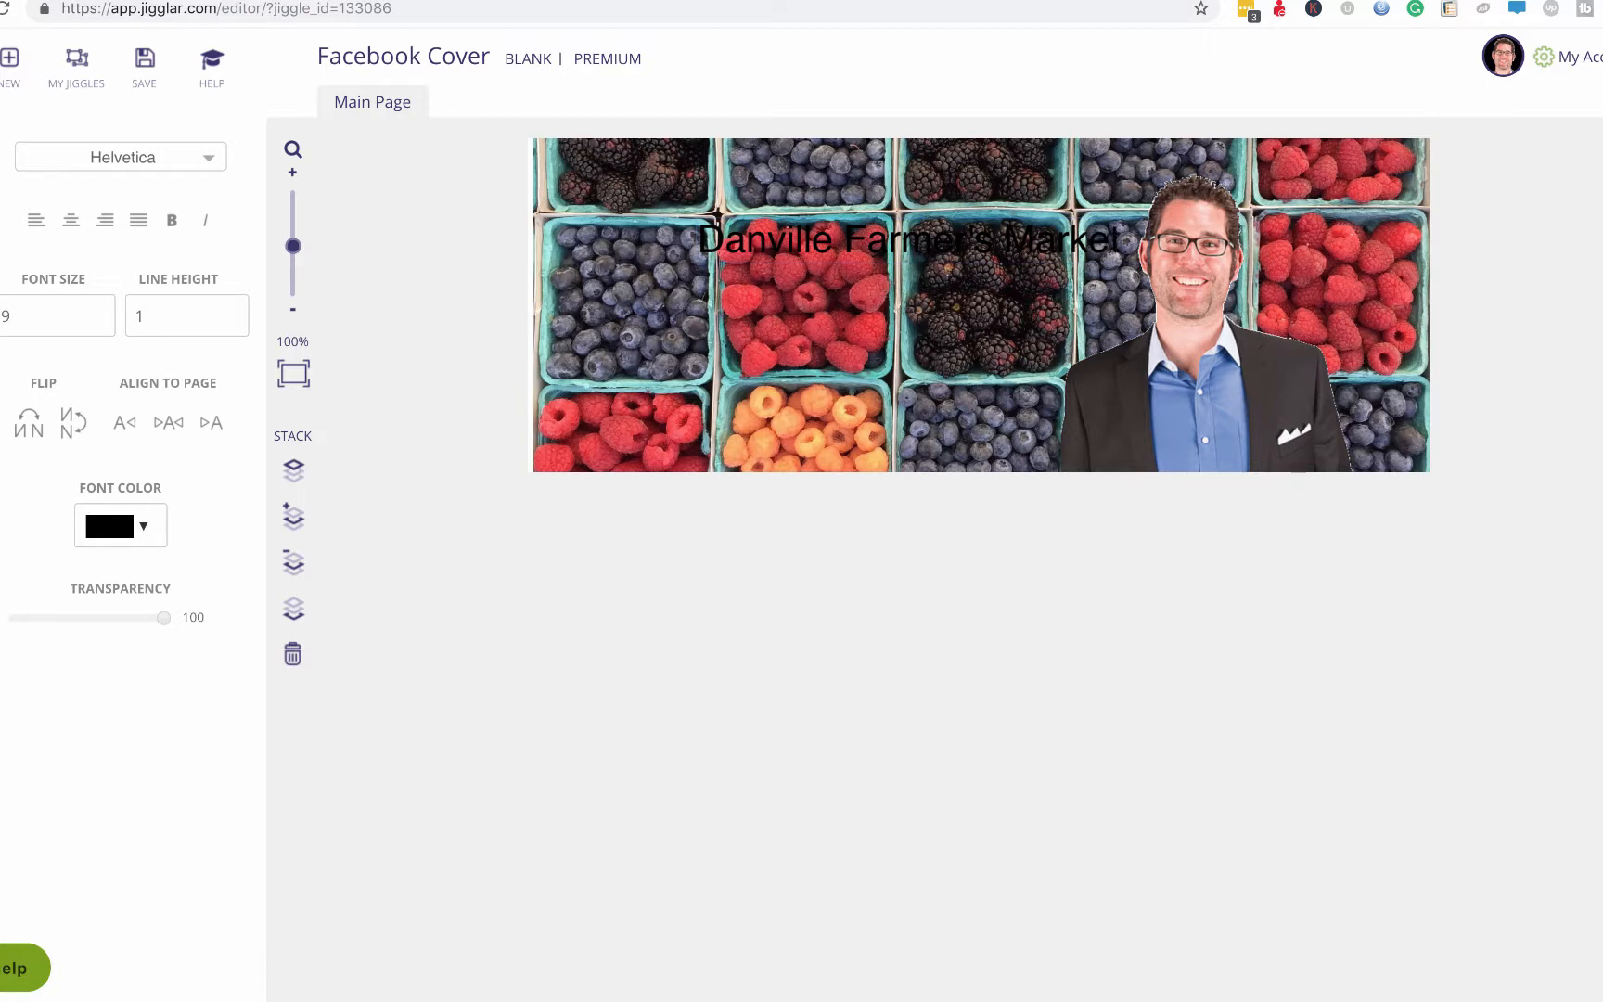
{"action": "key", "text": "Return"}
{"action": "type", "text": "Every Saturd"}
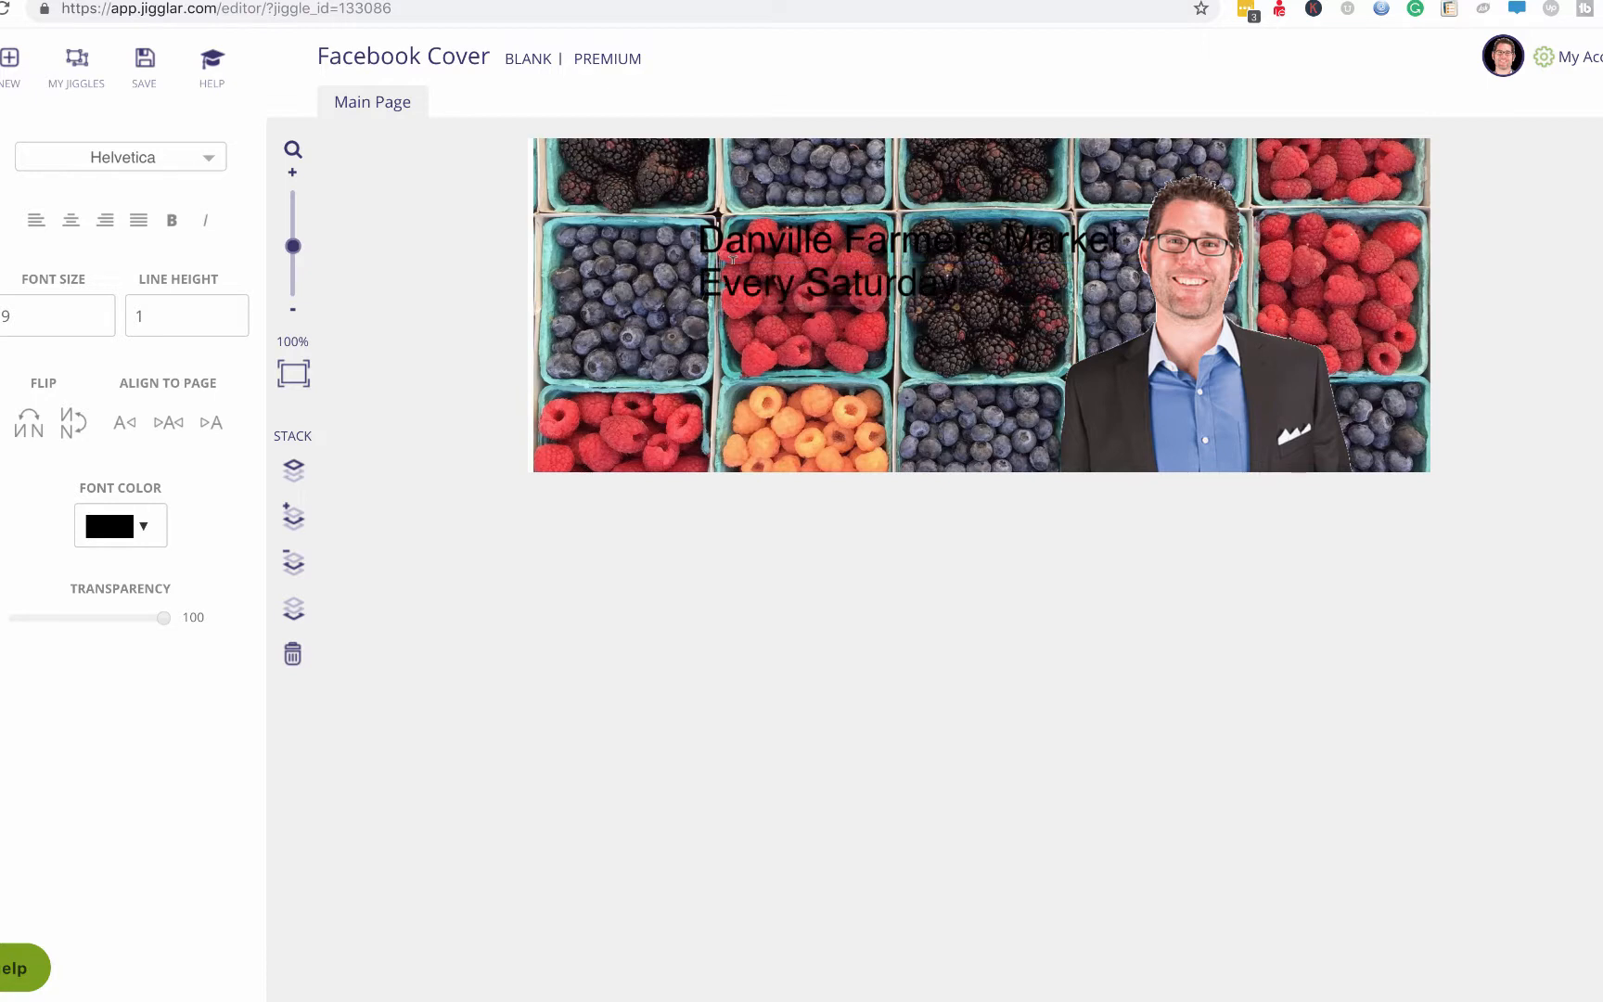
{"action": "type", "text": "ay"}
{"action": "left_click_drag", "start_coordinate": [958, 279], "coordinate": [688, 228]}
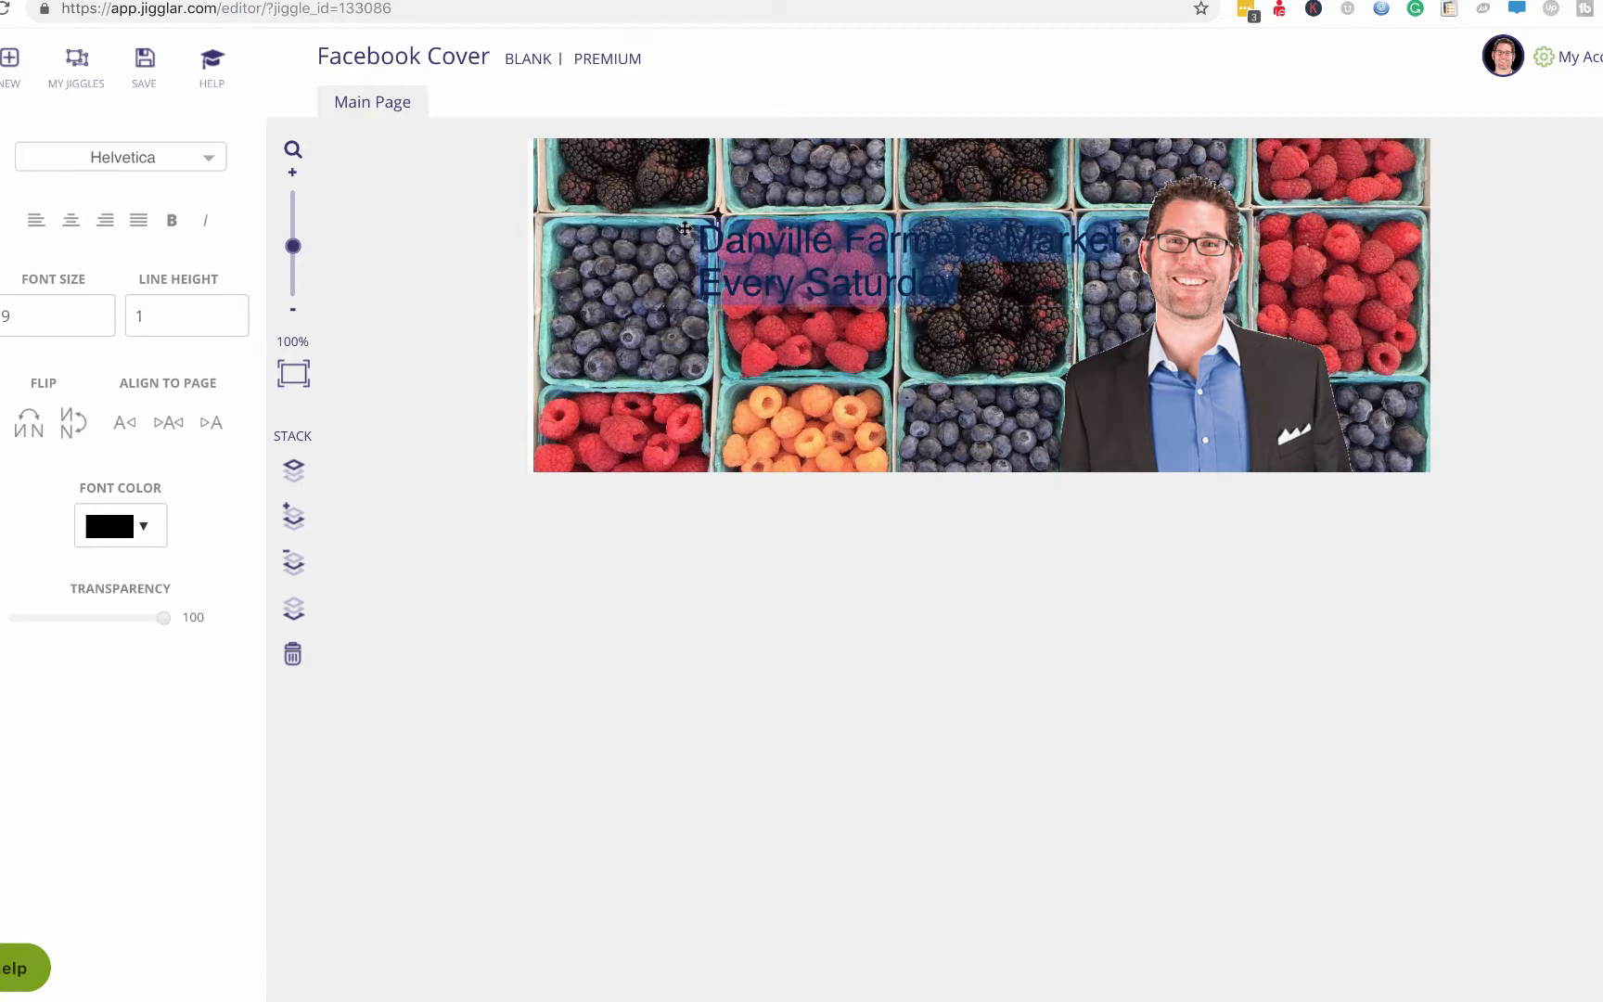
{"action": "left_click", "coordinate": [99, 320]}
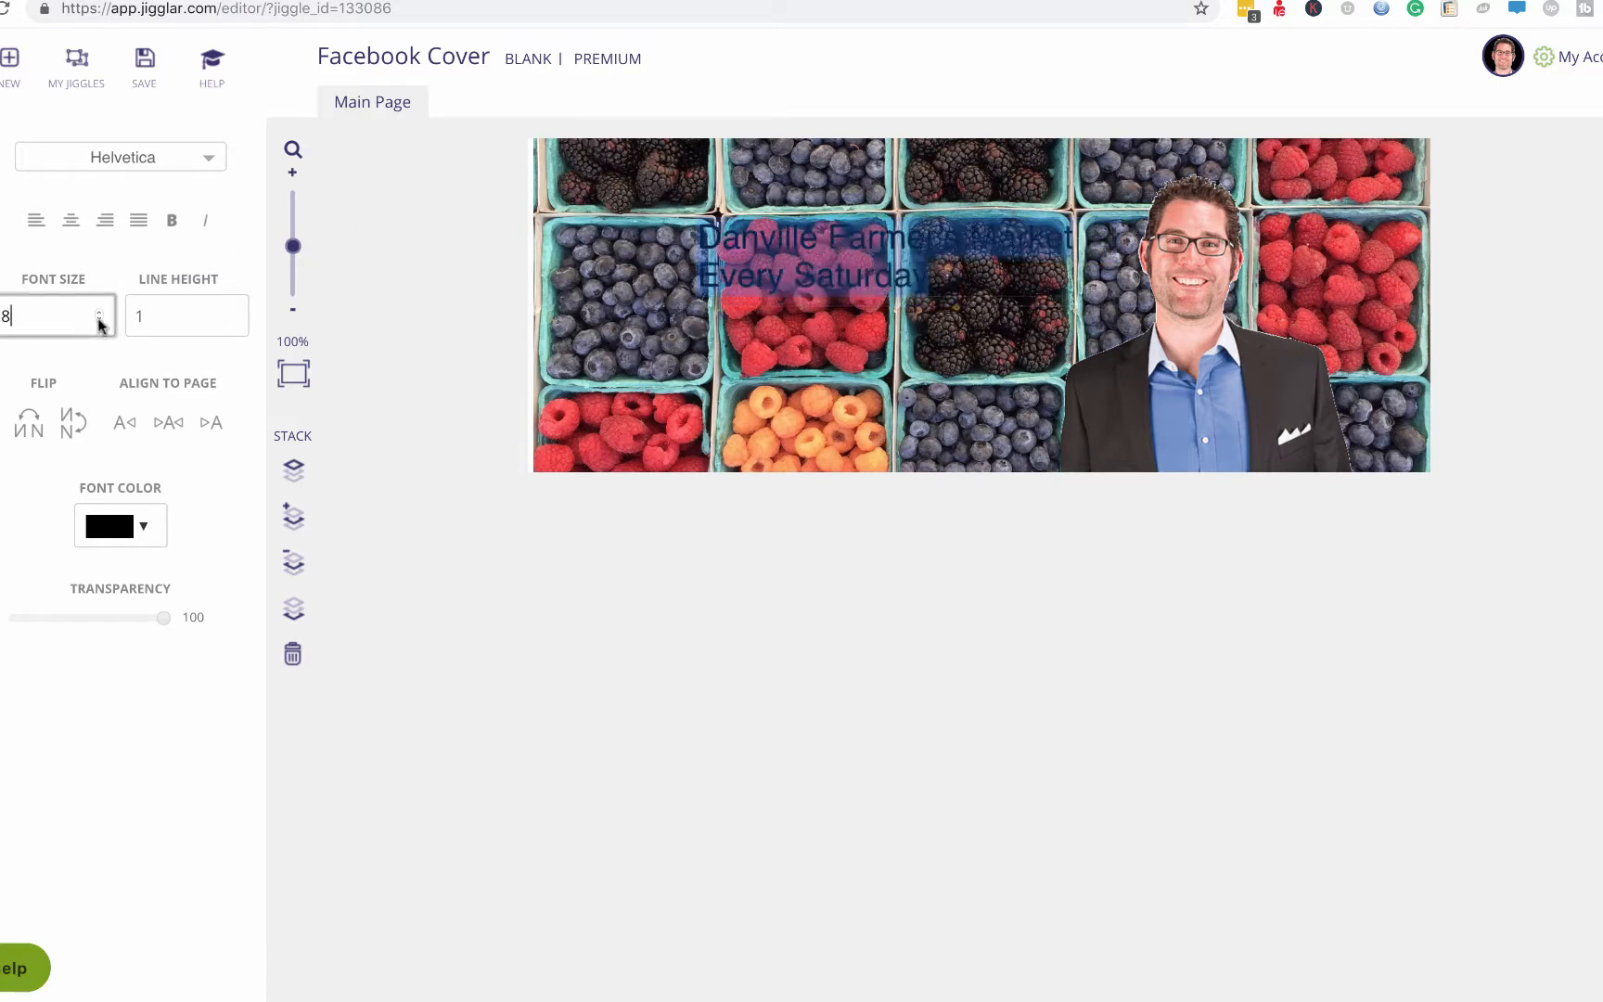
{"action": "left_click", "coordinate": [99, 320]}
{"action": "left_click", "coordinate": [98, 320]}
{"action": "left_click", "coordinate": [98, 320]}
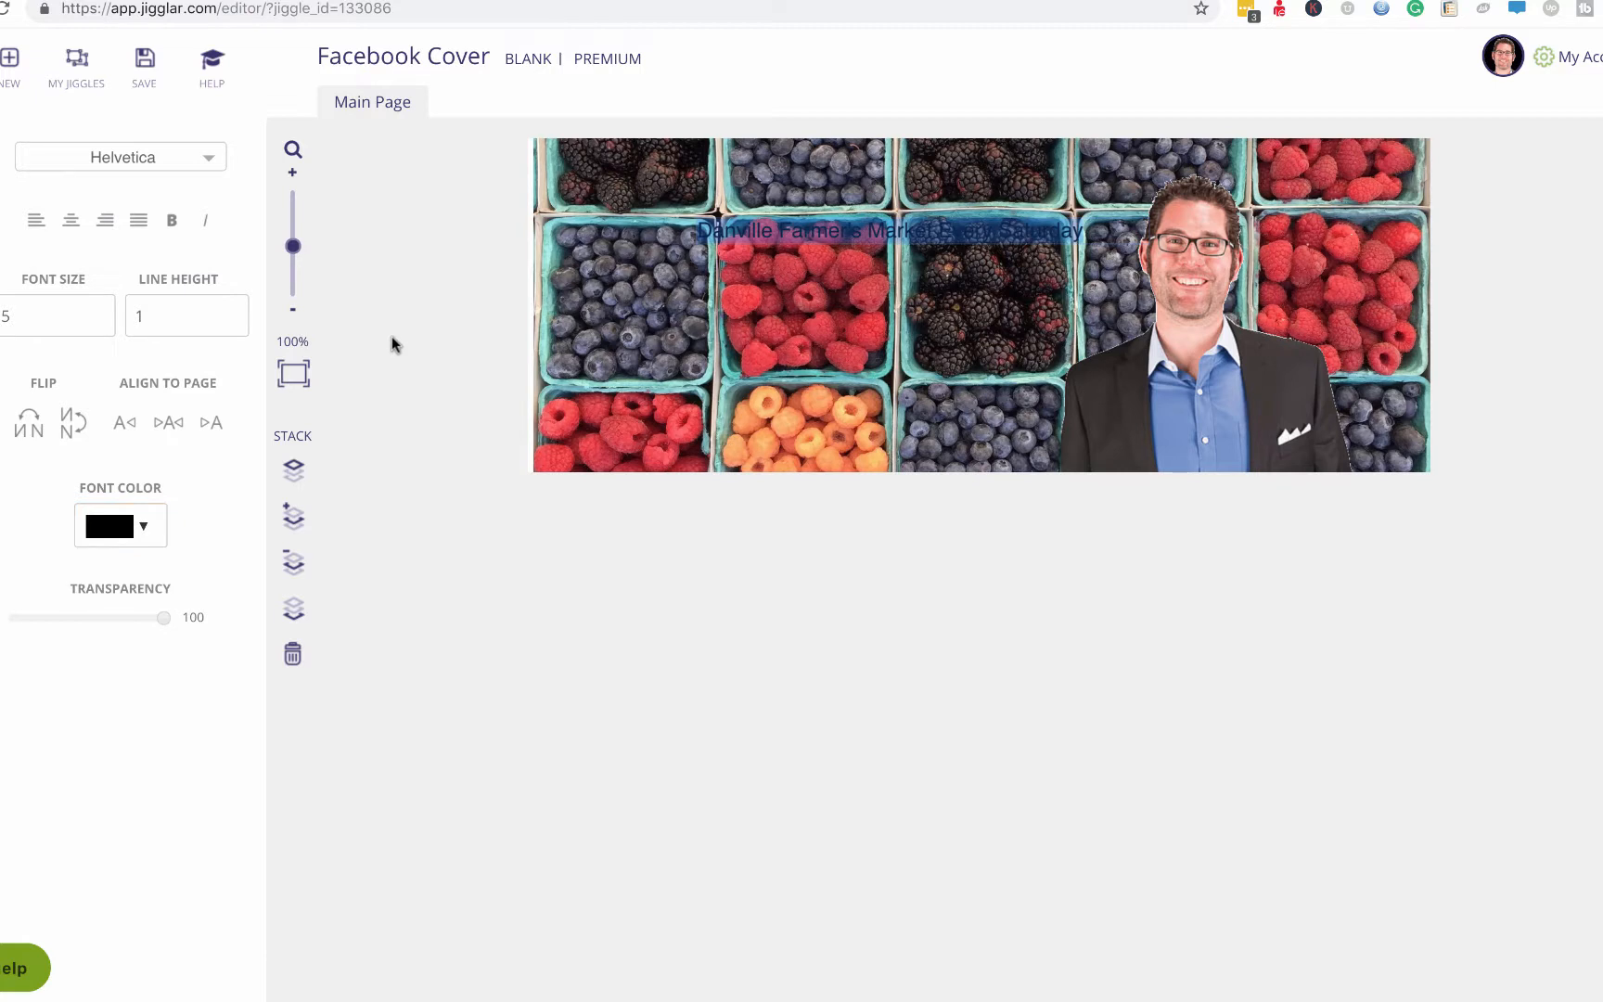
{"action": "left_click", "coordinate": [389, 408]}
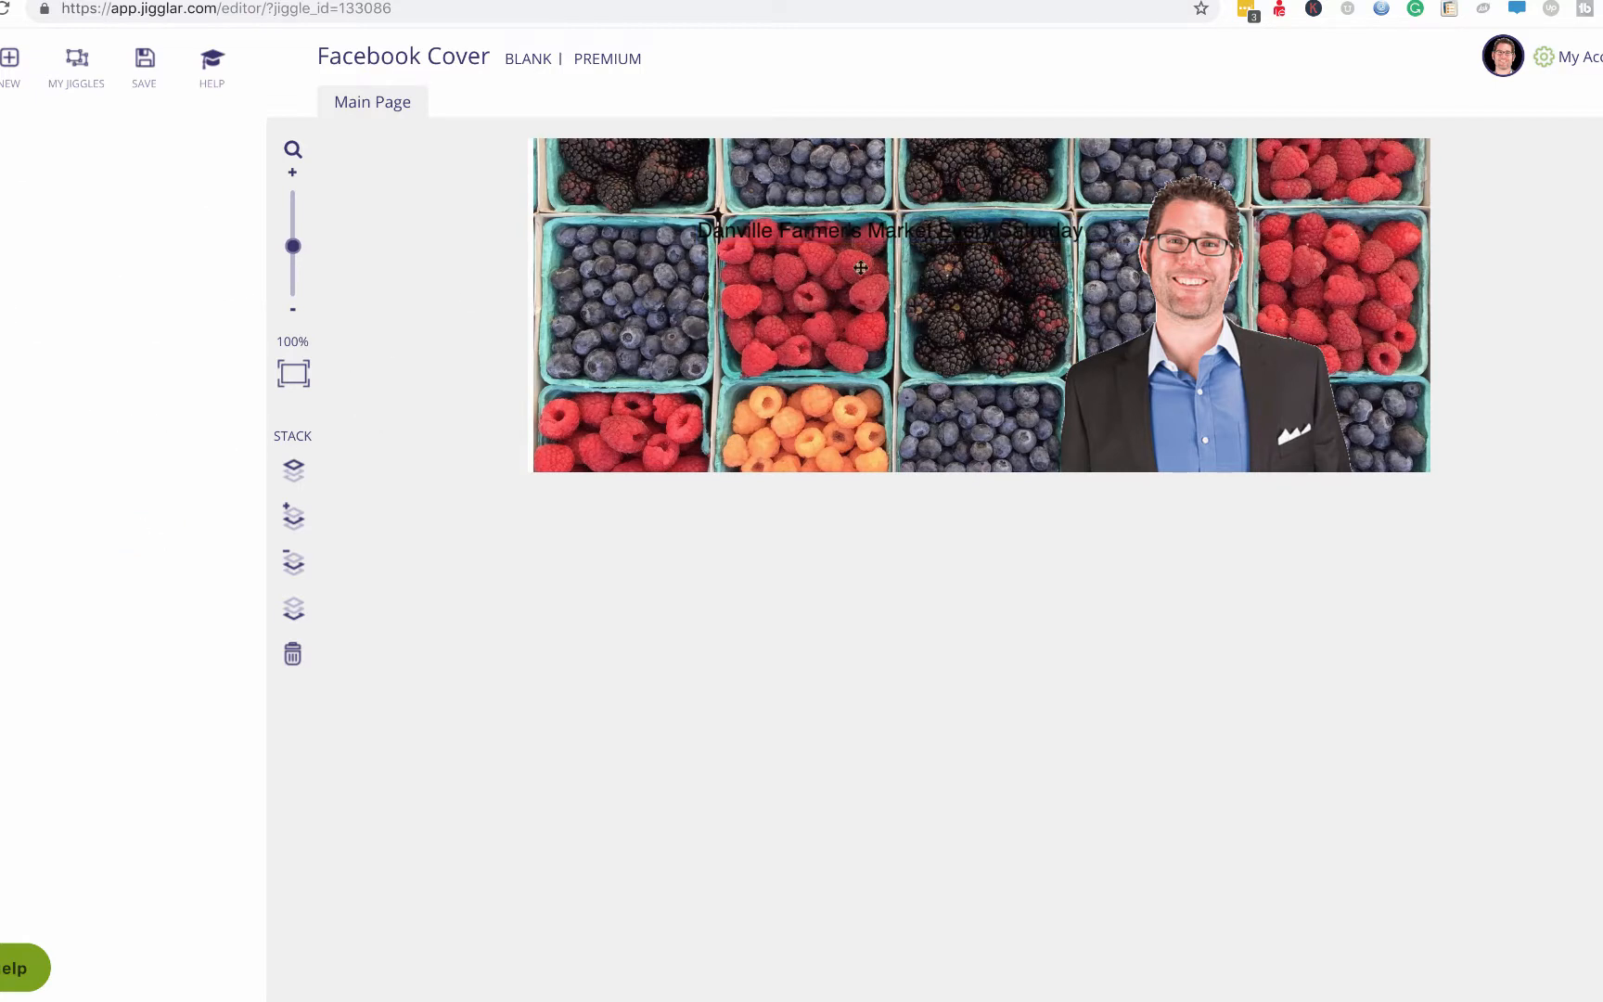
{"action": "left_click", "coordinate": [918, 234]}
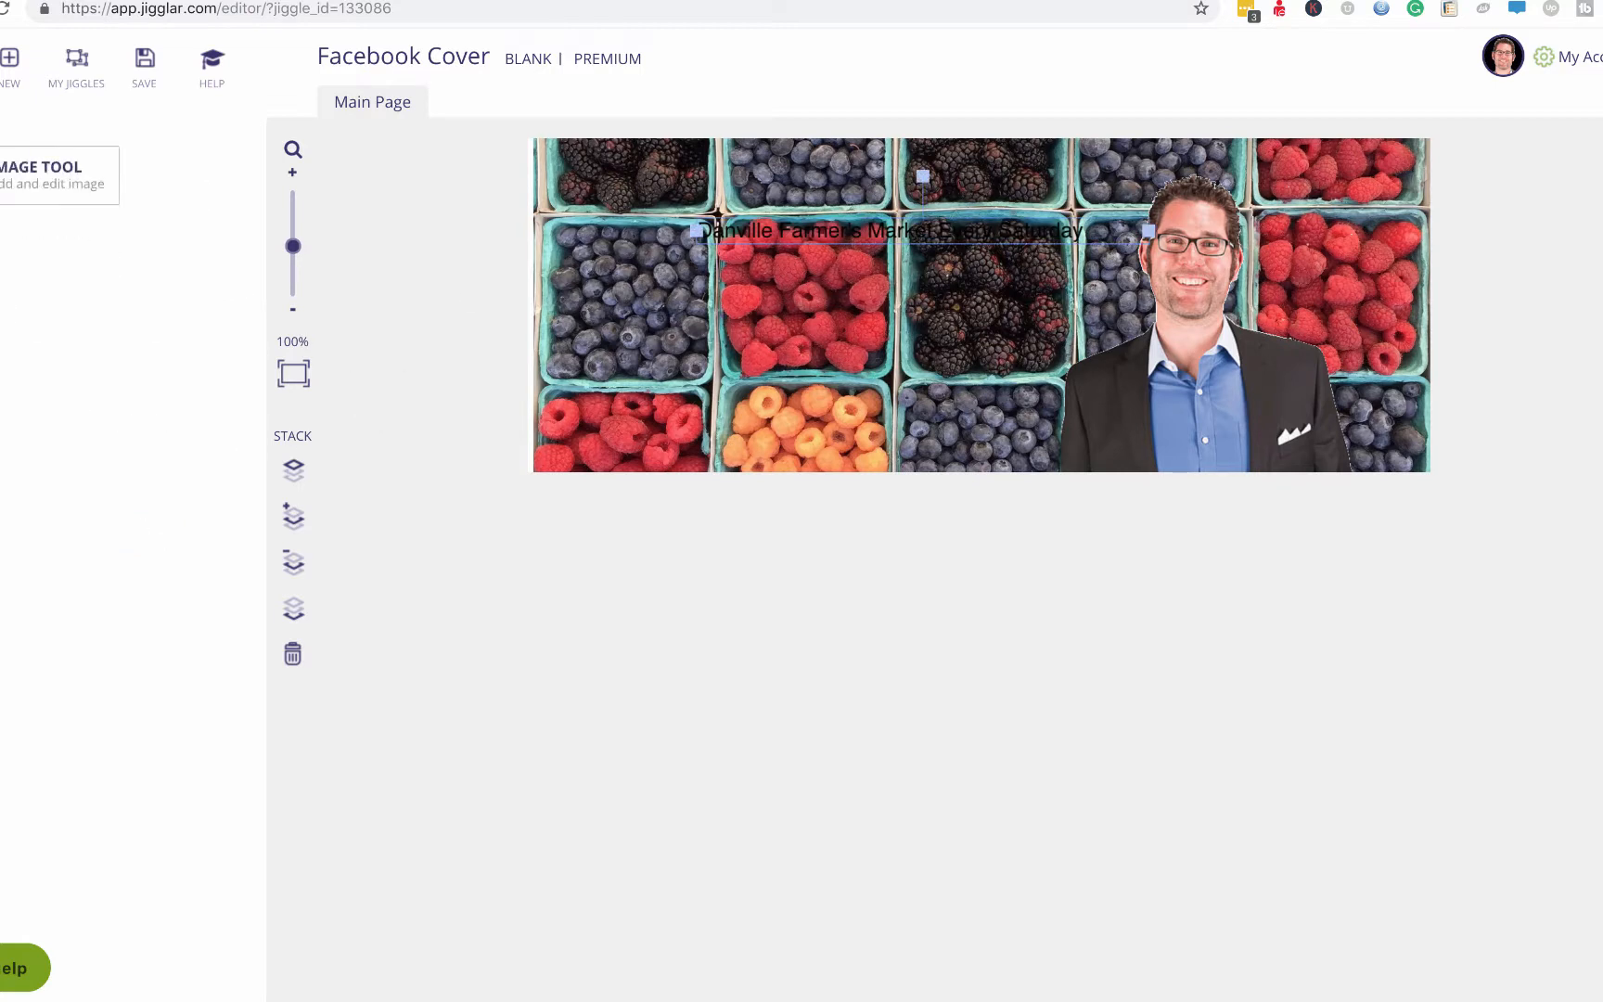
Add a rectangle and resize it into a wide, short bar near the heading.
{"action": "left_click", "coordinate": [0, 226]}
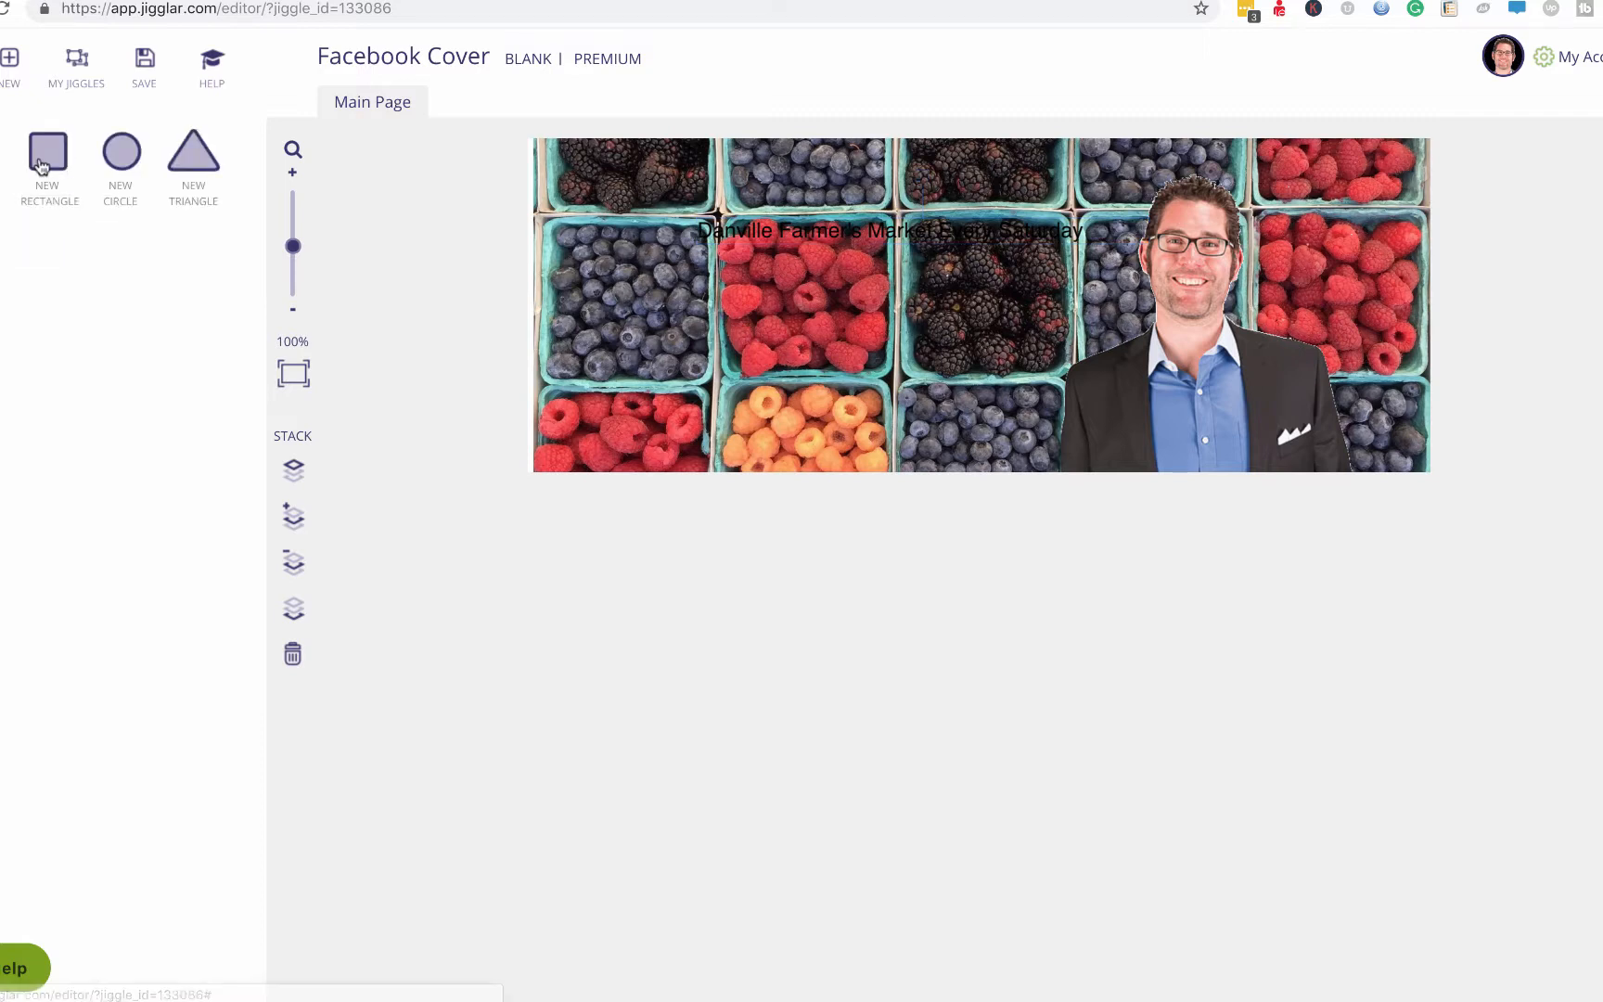
{"action": "left_click", "coordinate": [73, 166]}
{"action": "left_click_drag", "start_coordinate": [873, 300], "coordinate": [781, 222]}
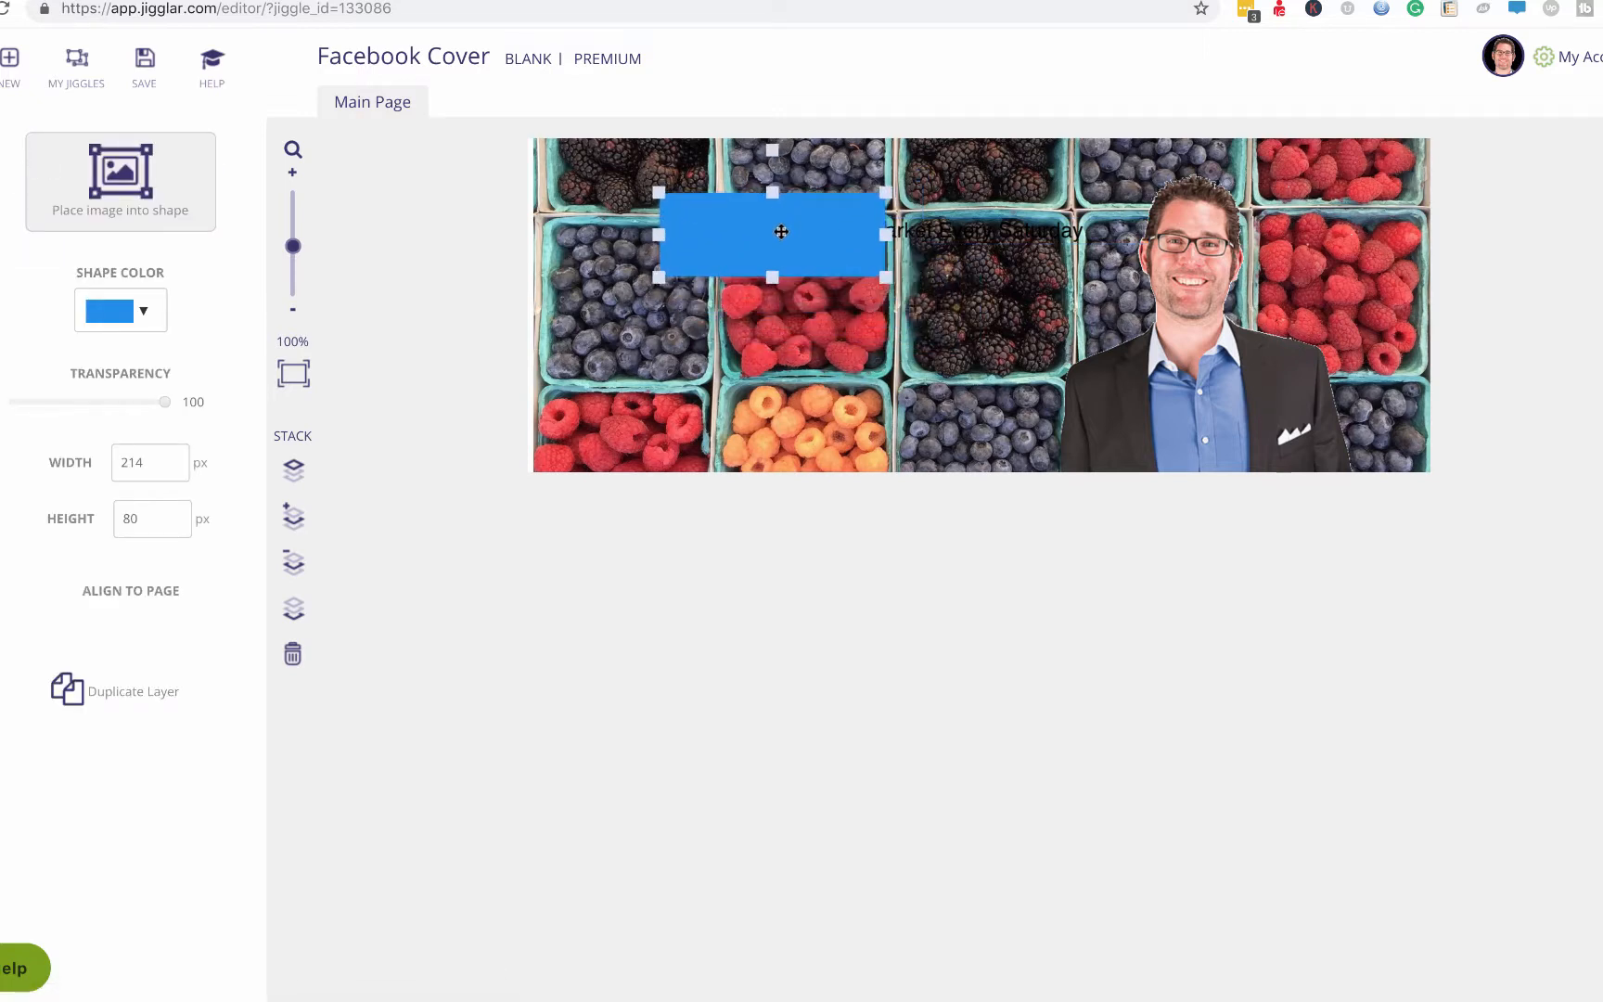
{"action": "left_click_drag", "start_coordinate": [886, 232], "coordinate": [1115, 234]}
{"action": "left_click_drag", "start_coordinate": [887, 277], "coordinate": [888, 264]}
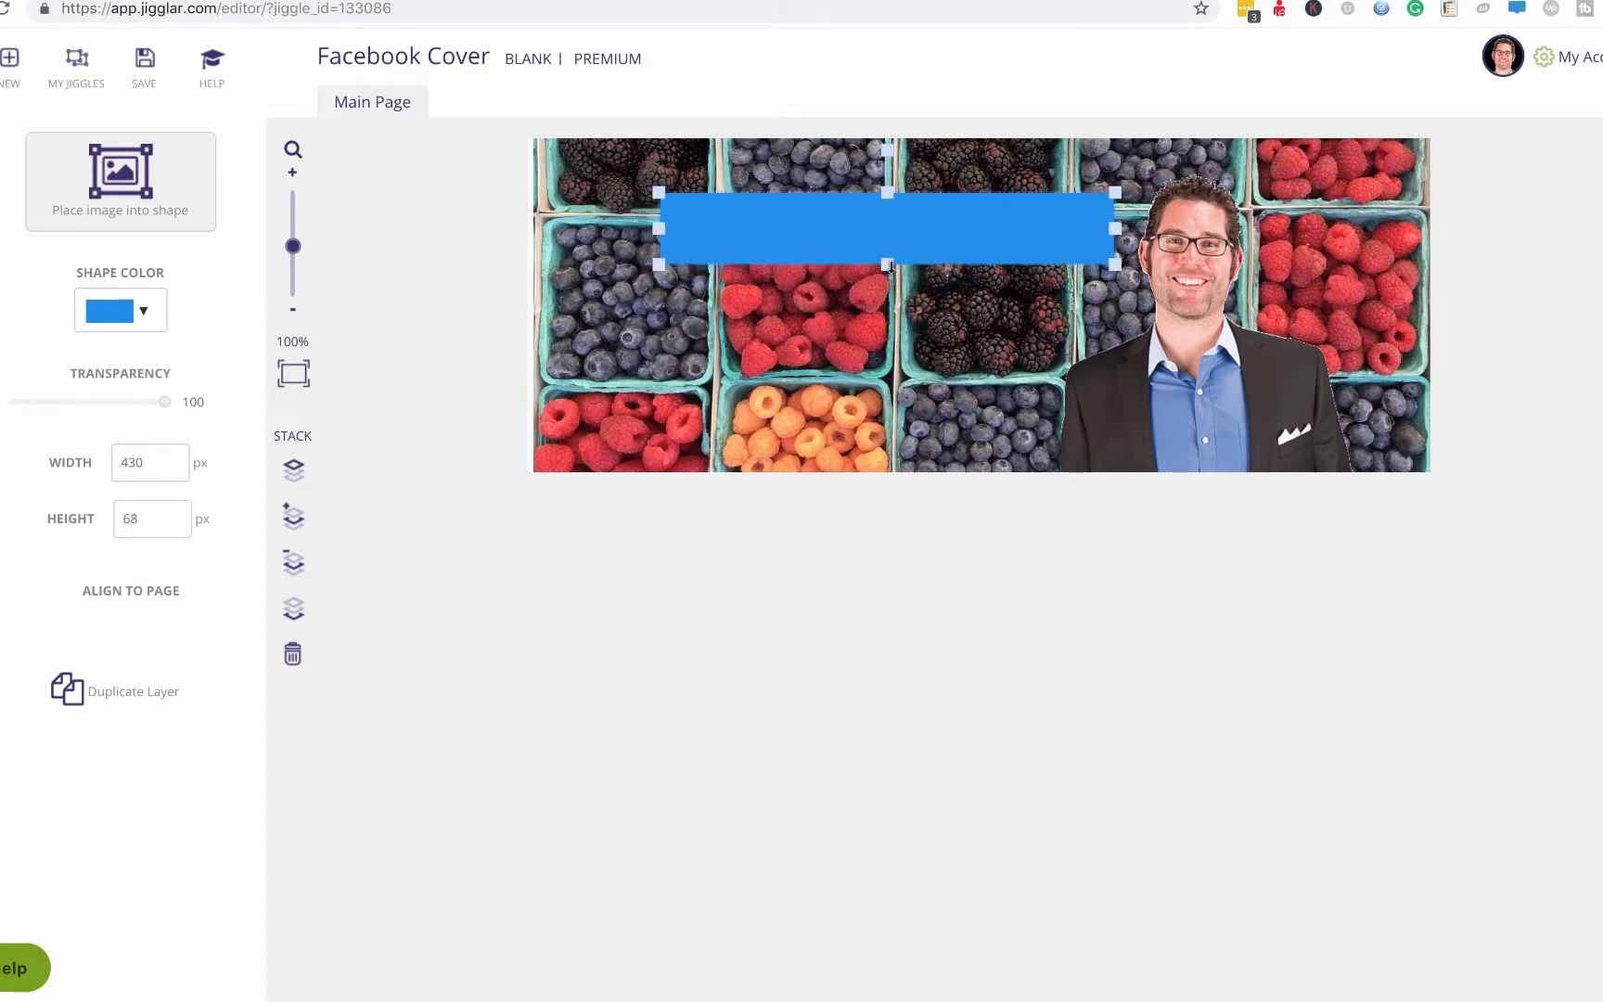
{"action": "left_click_drag", "start_coordinate": [886, 192], "coordinate": [884, 206]}
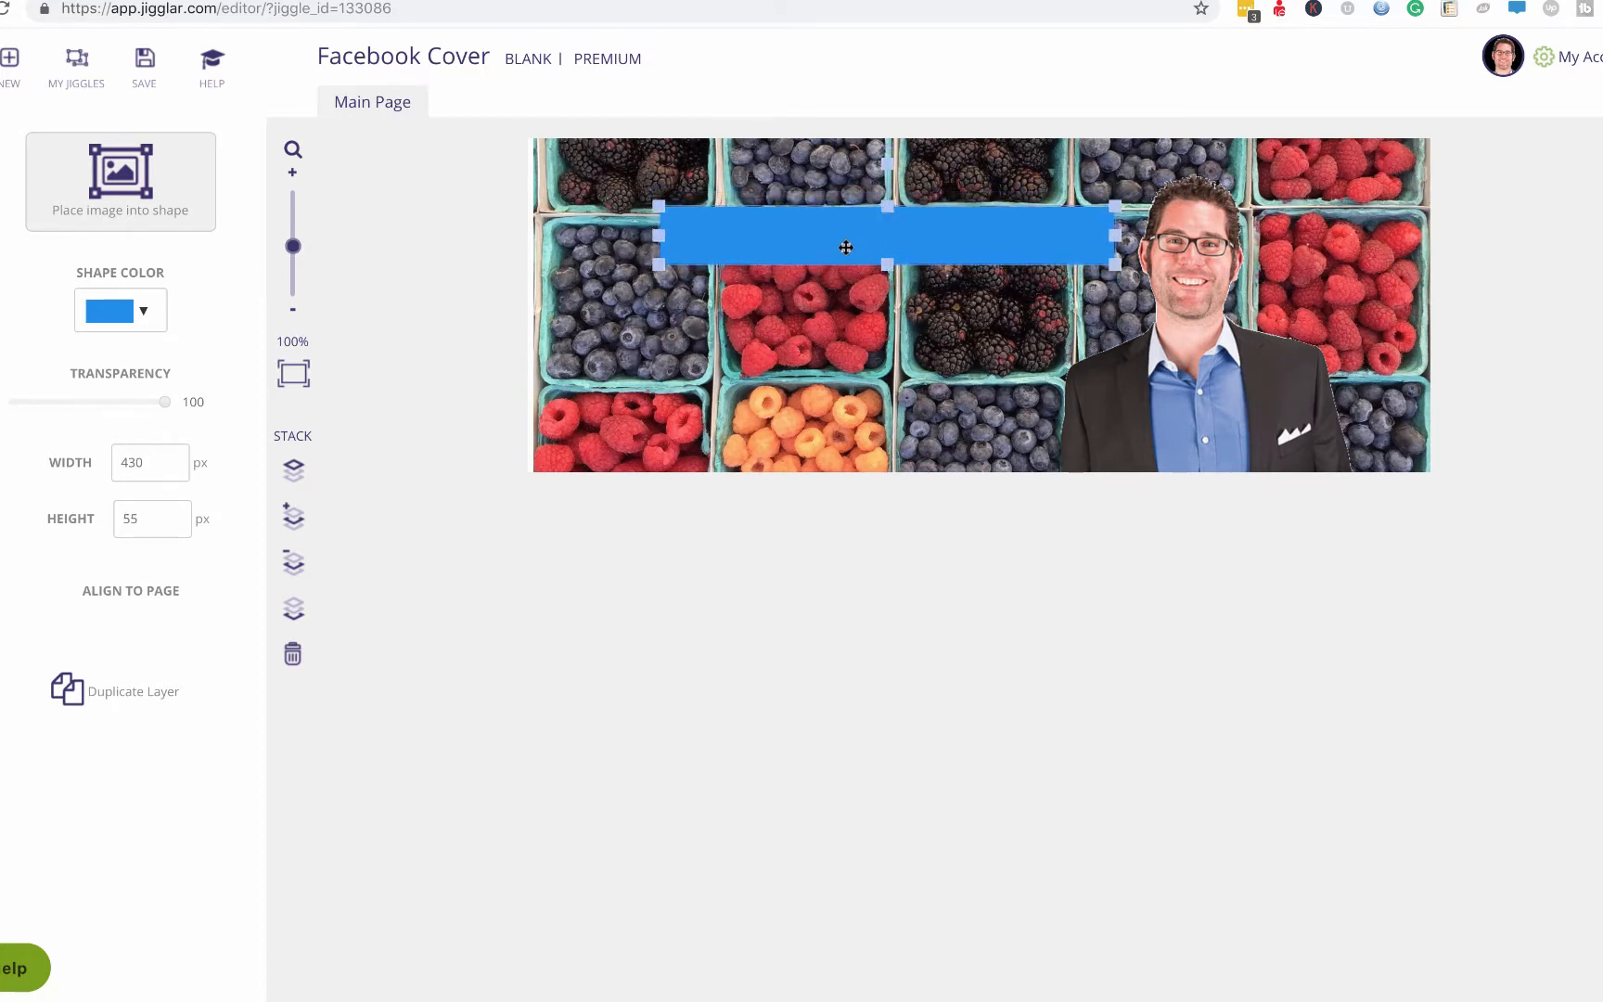
Make the bar white and semi-transparent, place it on the heading, and bring the text in front.
{"action": "left_click", "coordinate": [146, 315]}
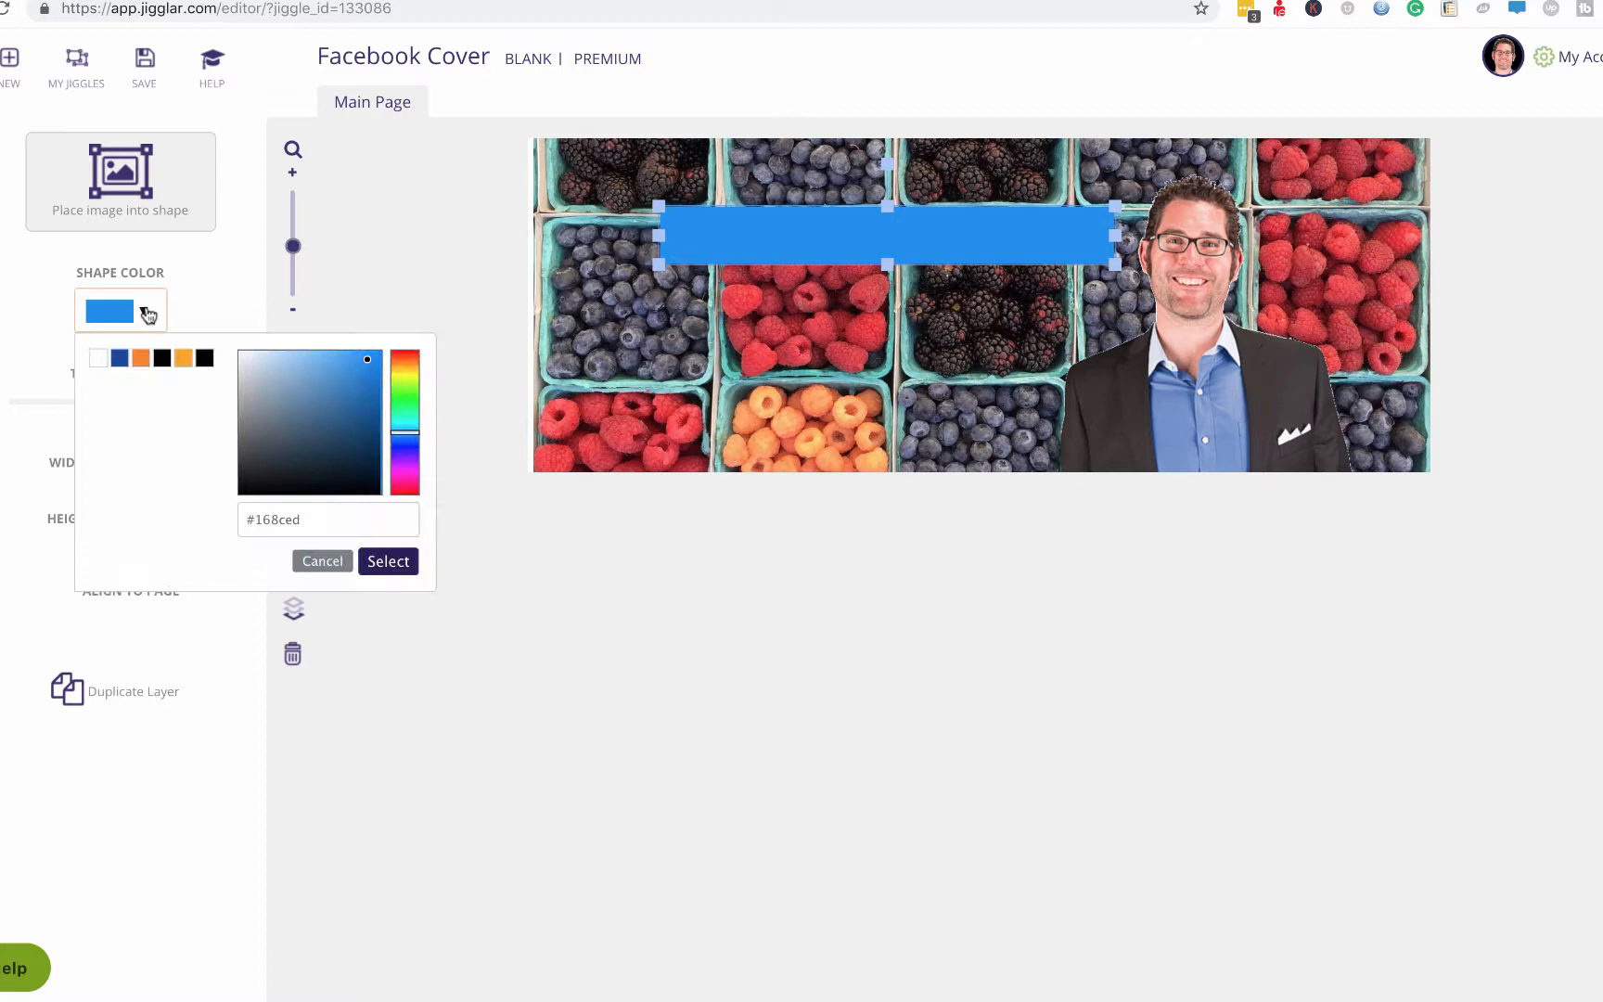
{"action": "left_click", "coordinate": [98, 358]}
{"action": "left_click", "coordinate": [386, 561]}
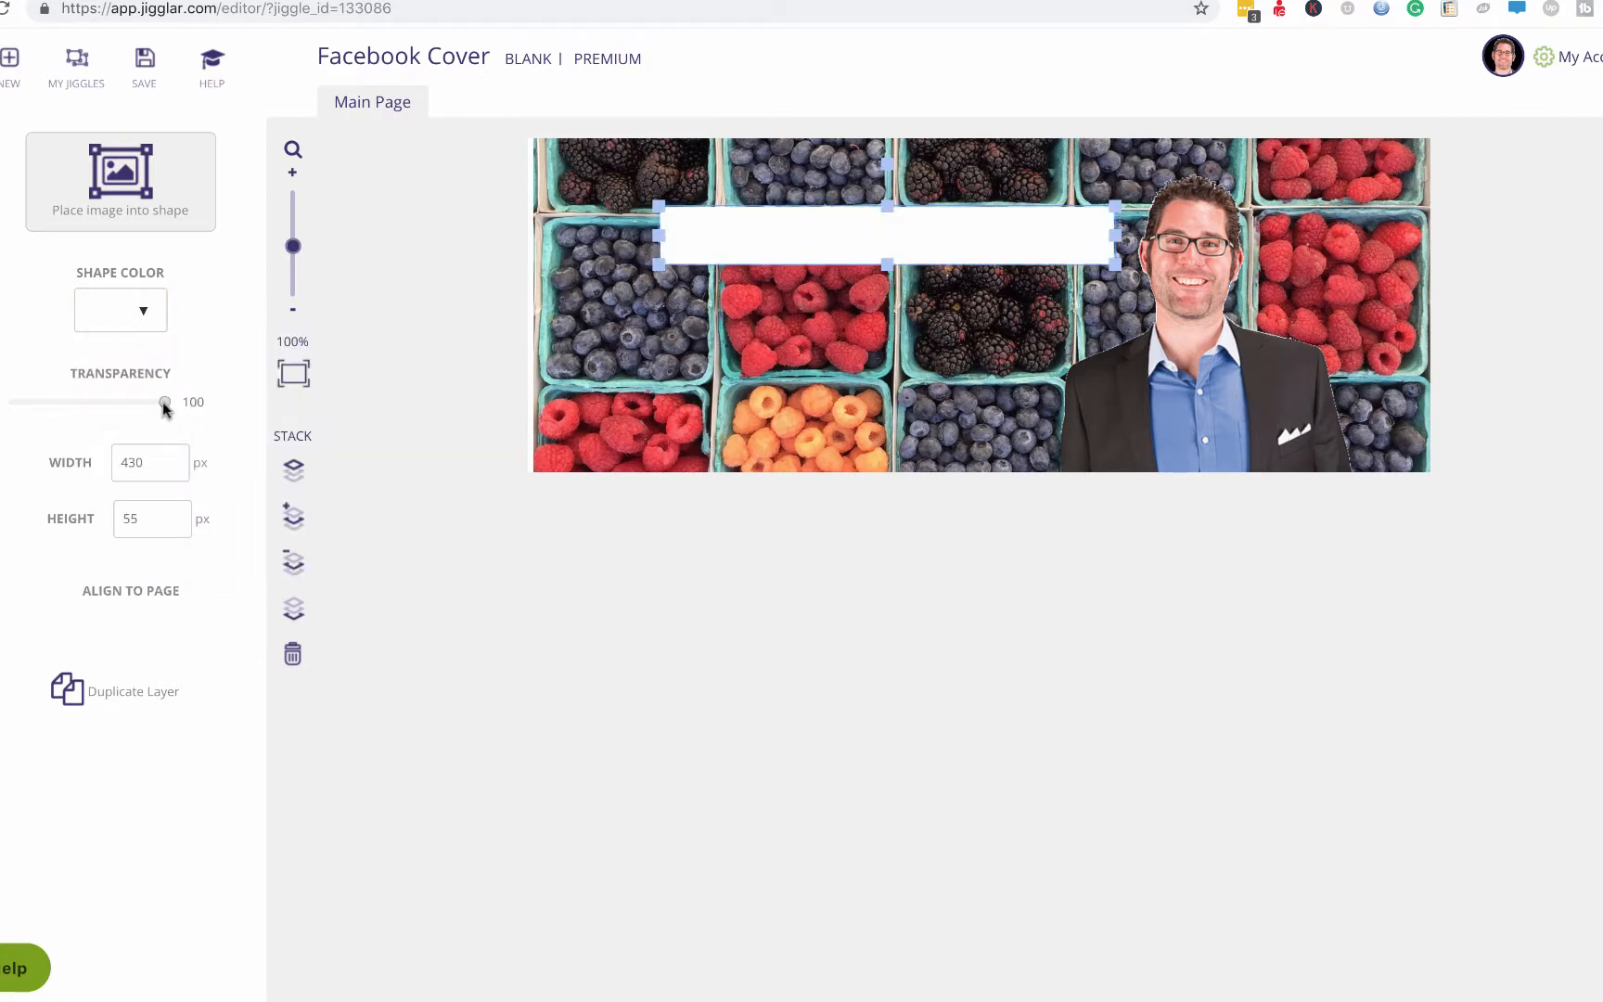
{"action": "left_click_drag", "start_coordinate": [164, 402], "coordinate": [84, 404]}
{"action": "left_click_drag", "start_coordinate": [913, 240], "coordinate": [820, 193]}
{"action": "left_click", "coordinate": [886, 232]}
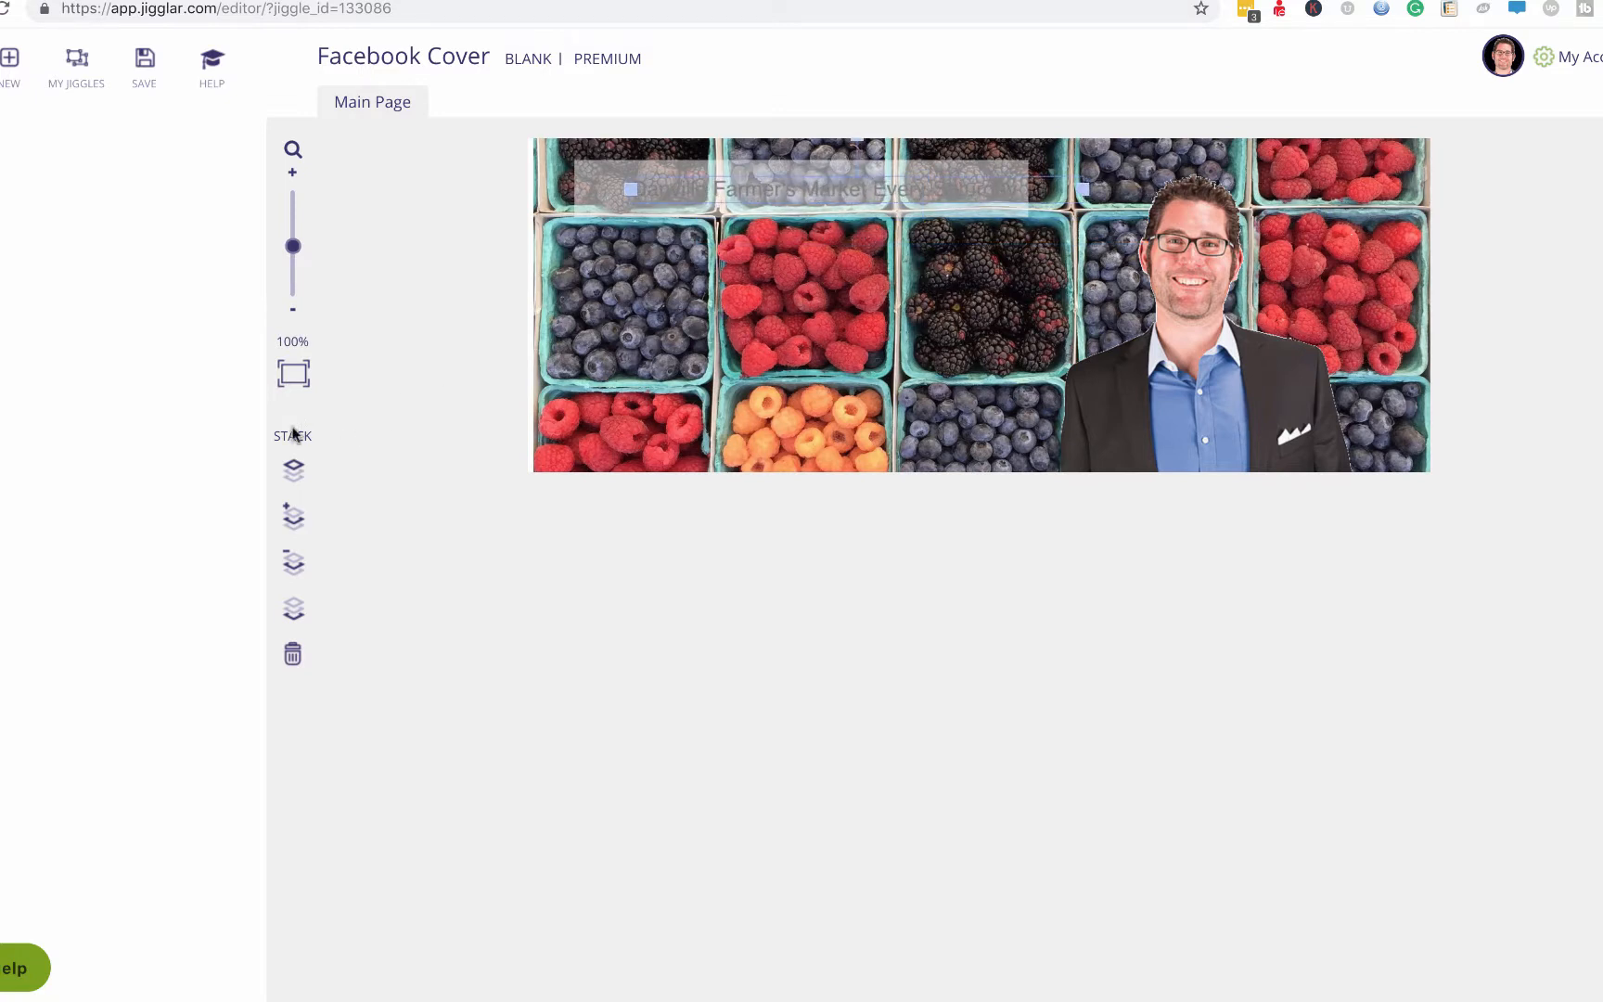
{"action": "left_click", "coordinate": [295, 518]}
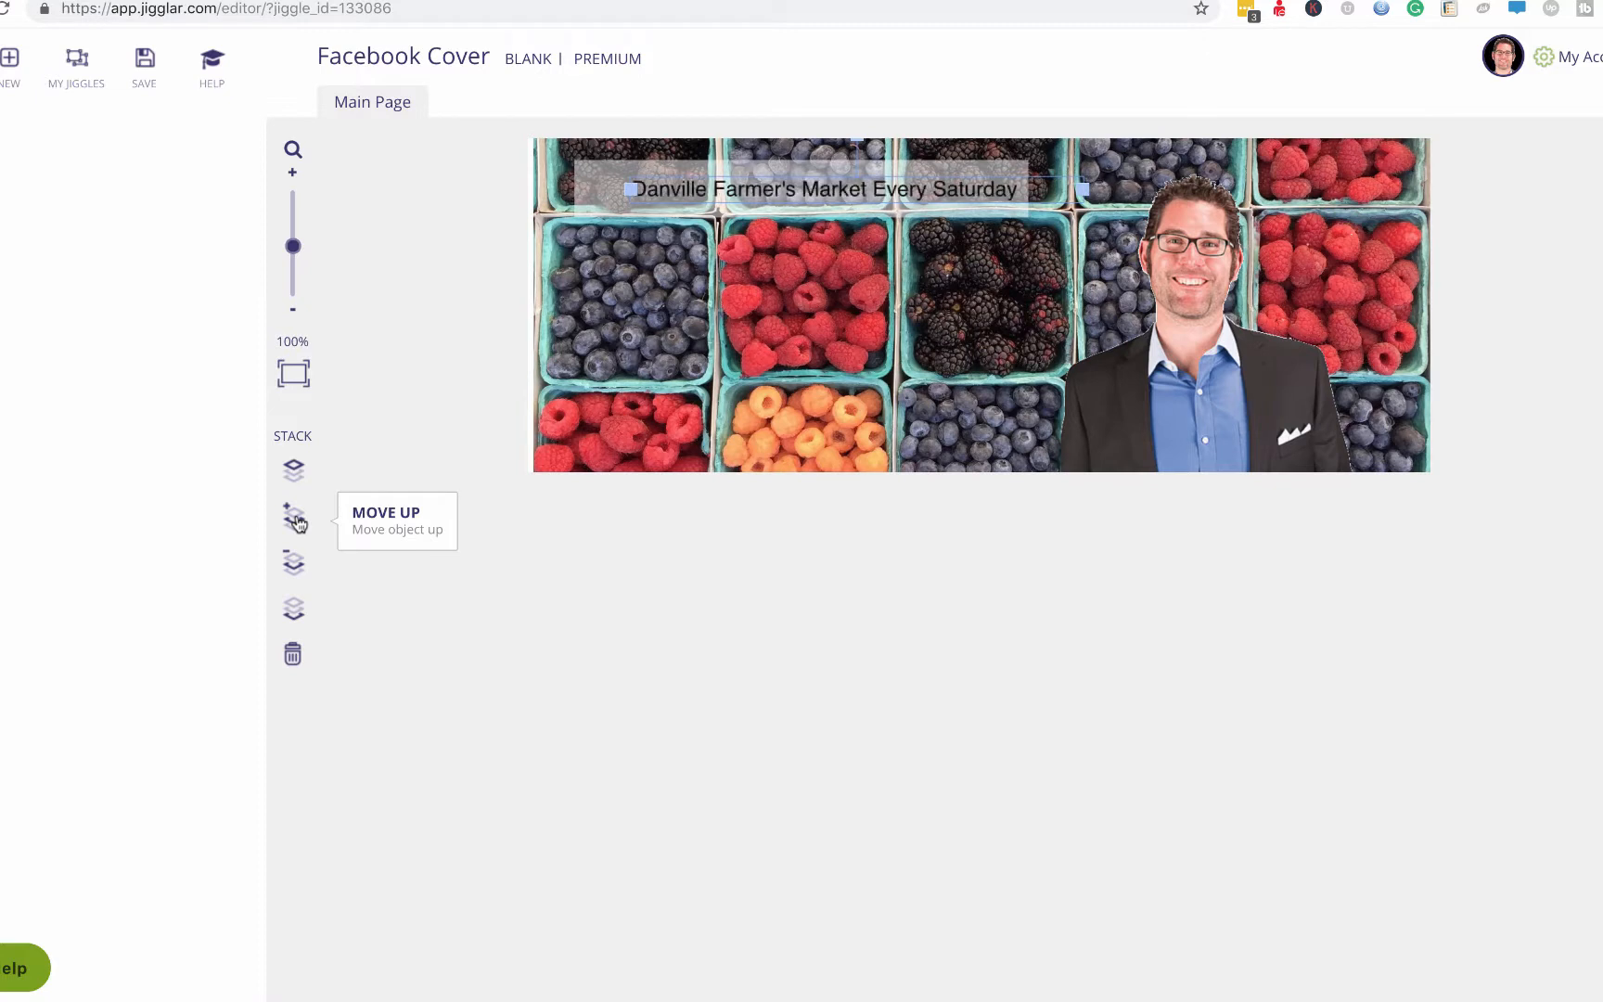
Trim the box to fit the text and set its transparency to 60.
{"action": "left_click", "coordinate": [594, 171]}
{"action": "left_click_drag", "start_coordinate": [562, 189], "coordinate": [615, 189]}
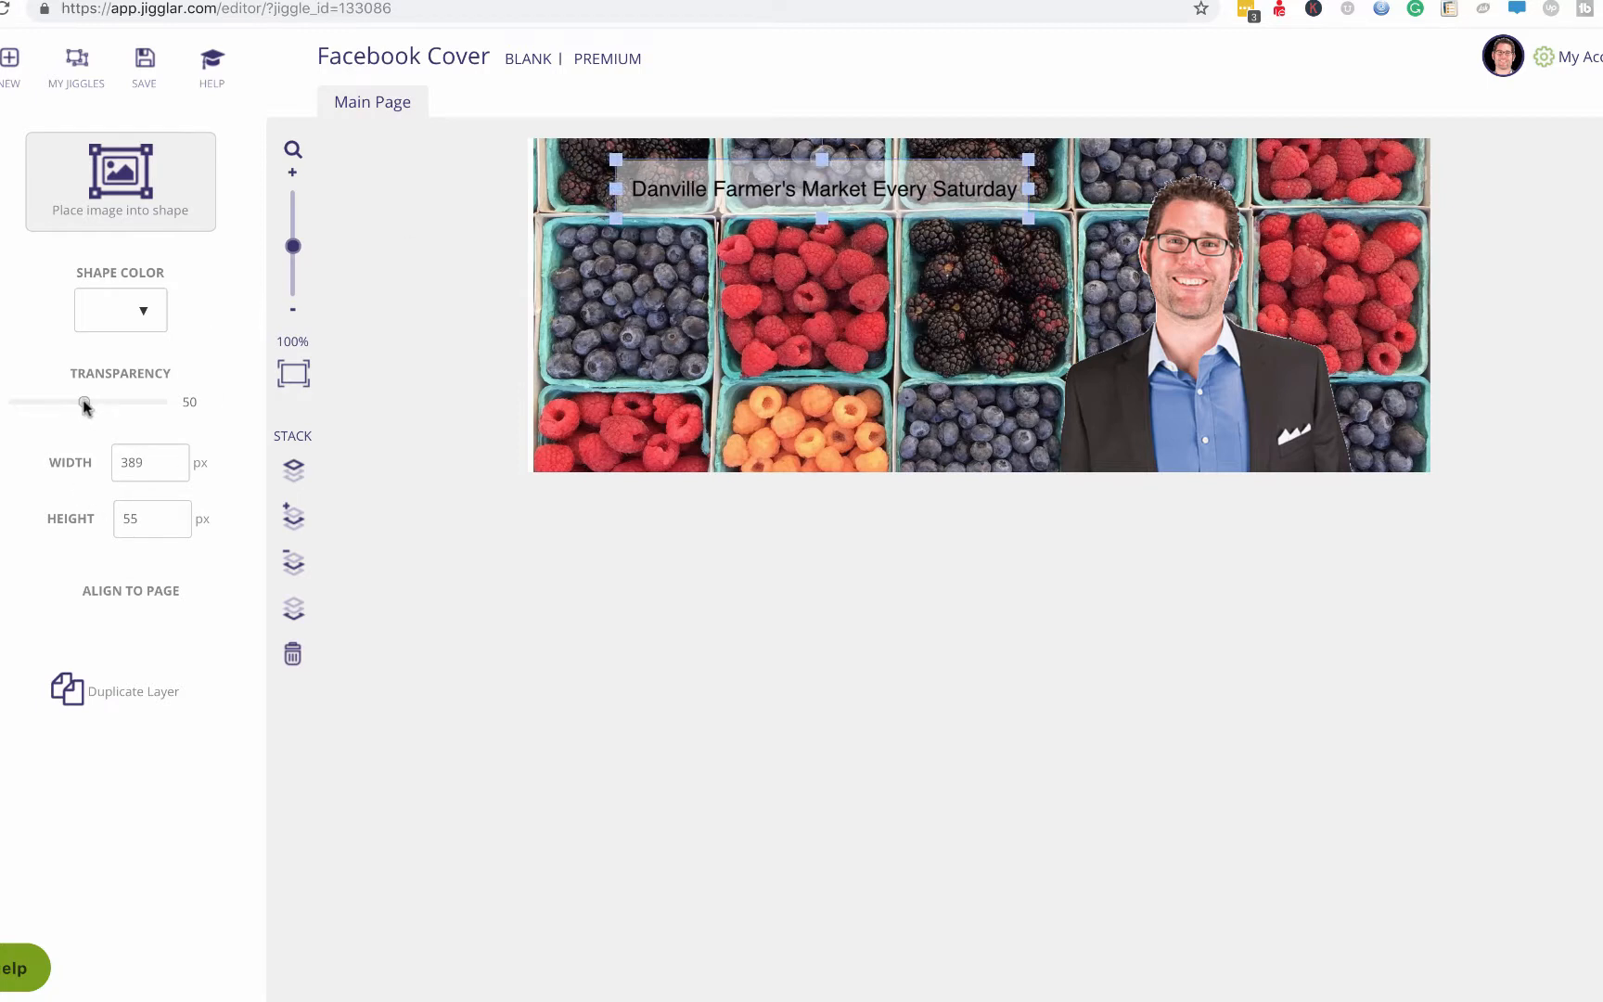
{"action": "left_click_drag", "start_coordinate": [84, 401], "coordinate": [101, 402]}
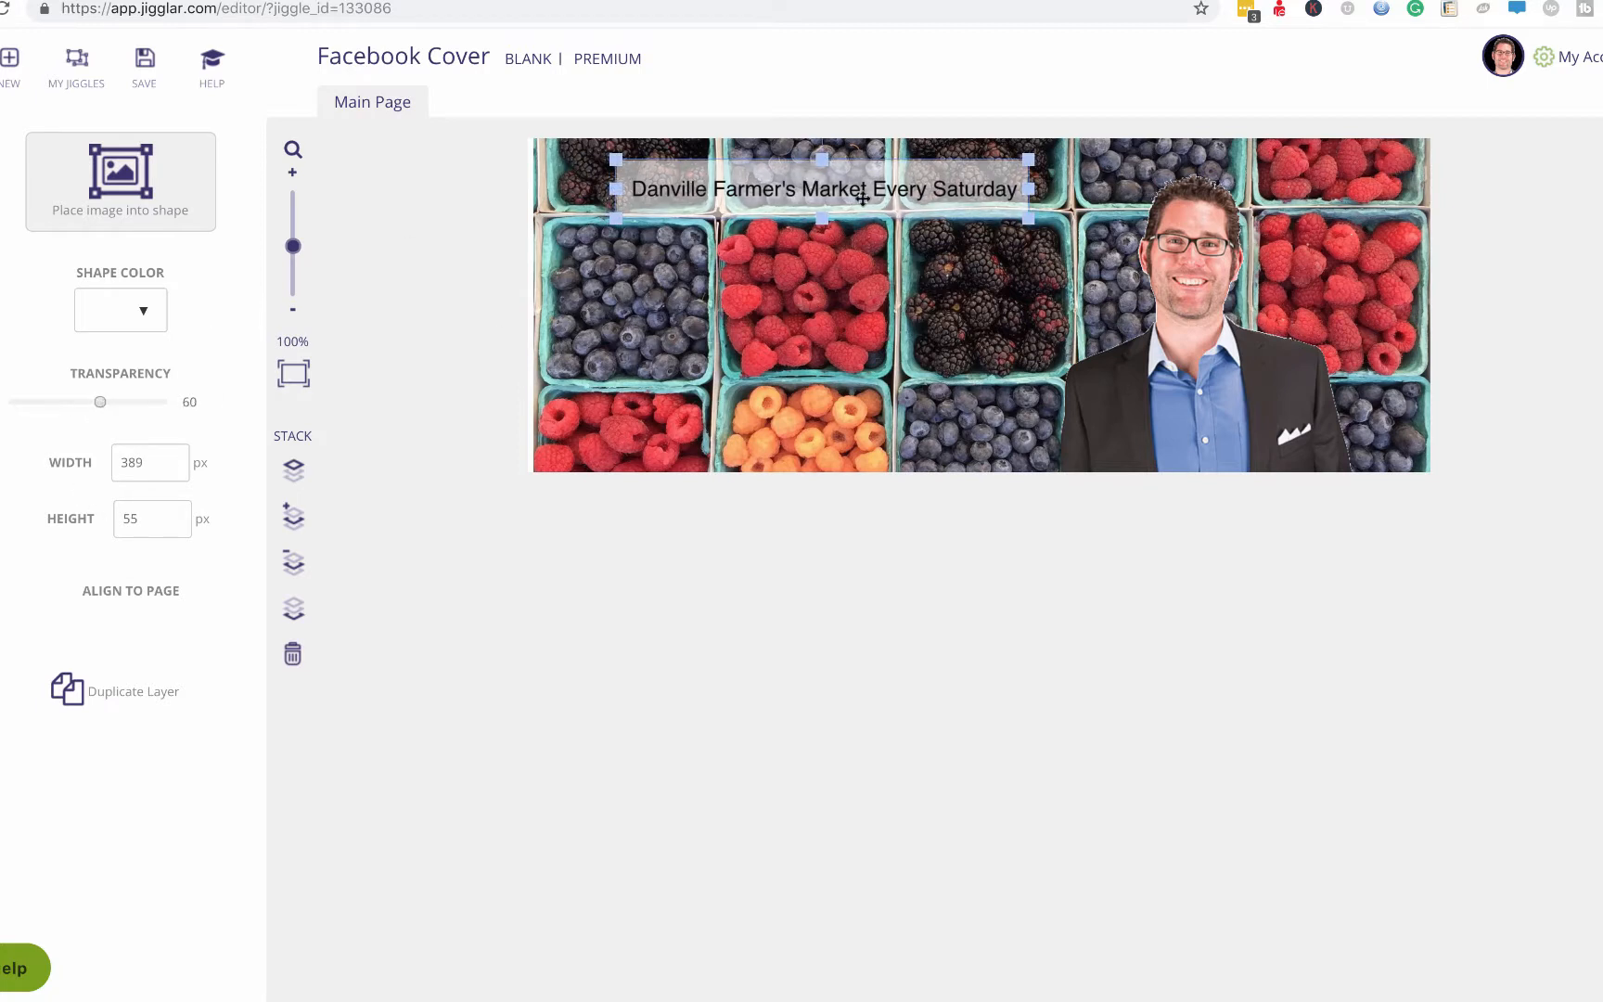
{"action": "left_click_drag", "start_coordinate": [821, 158], "coordinate": [821, 210]}
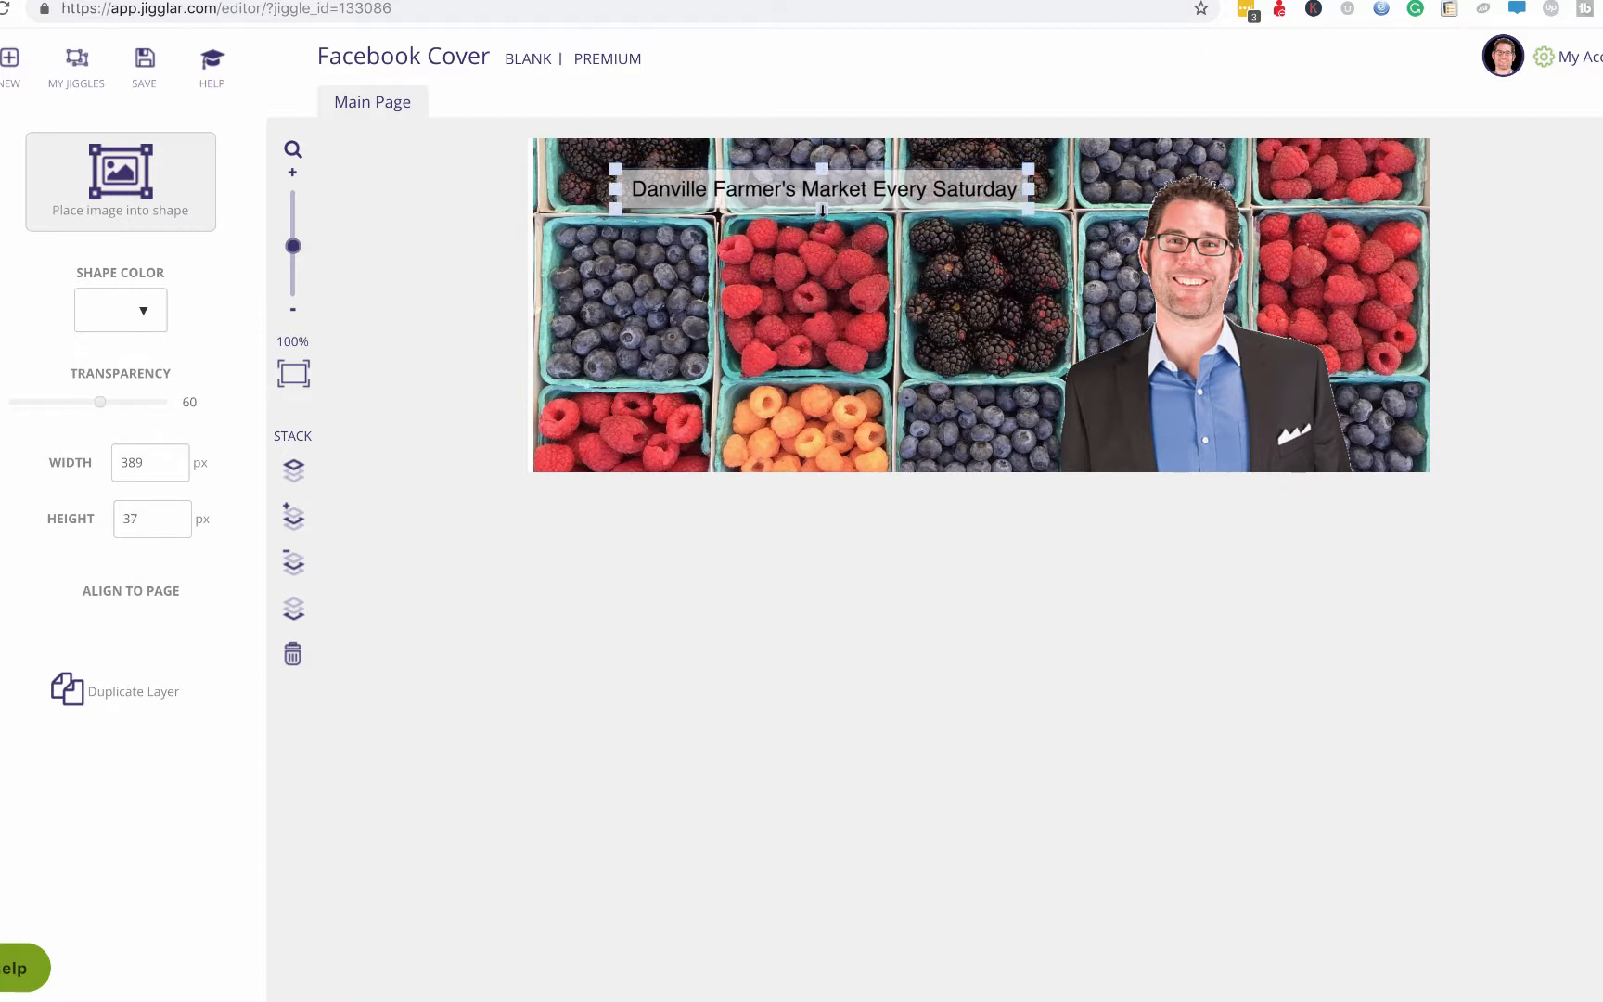
{"action": "left_click_drag", "start_coordinate": [612, 188], "coordinate": [619, 188]}
Switch the market heading's font to Special Elite.
{"action": "double_click", "coordinate": [840, 185]}
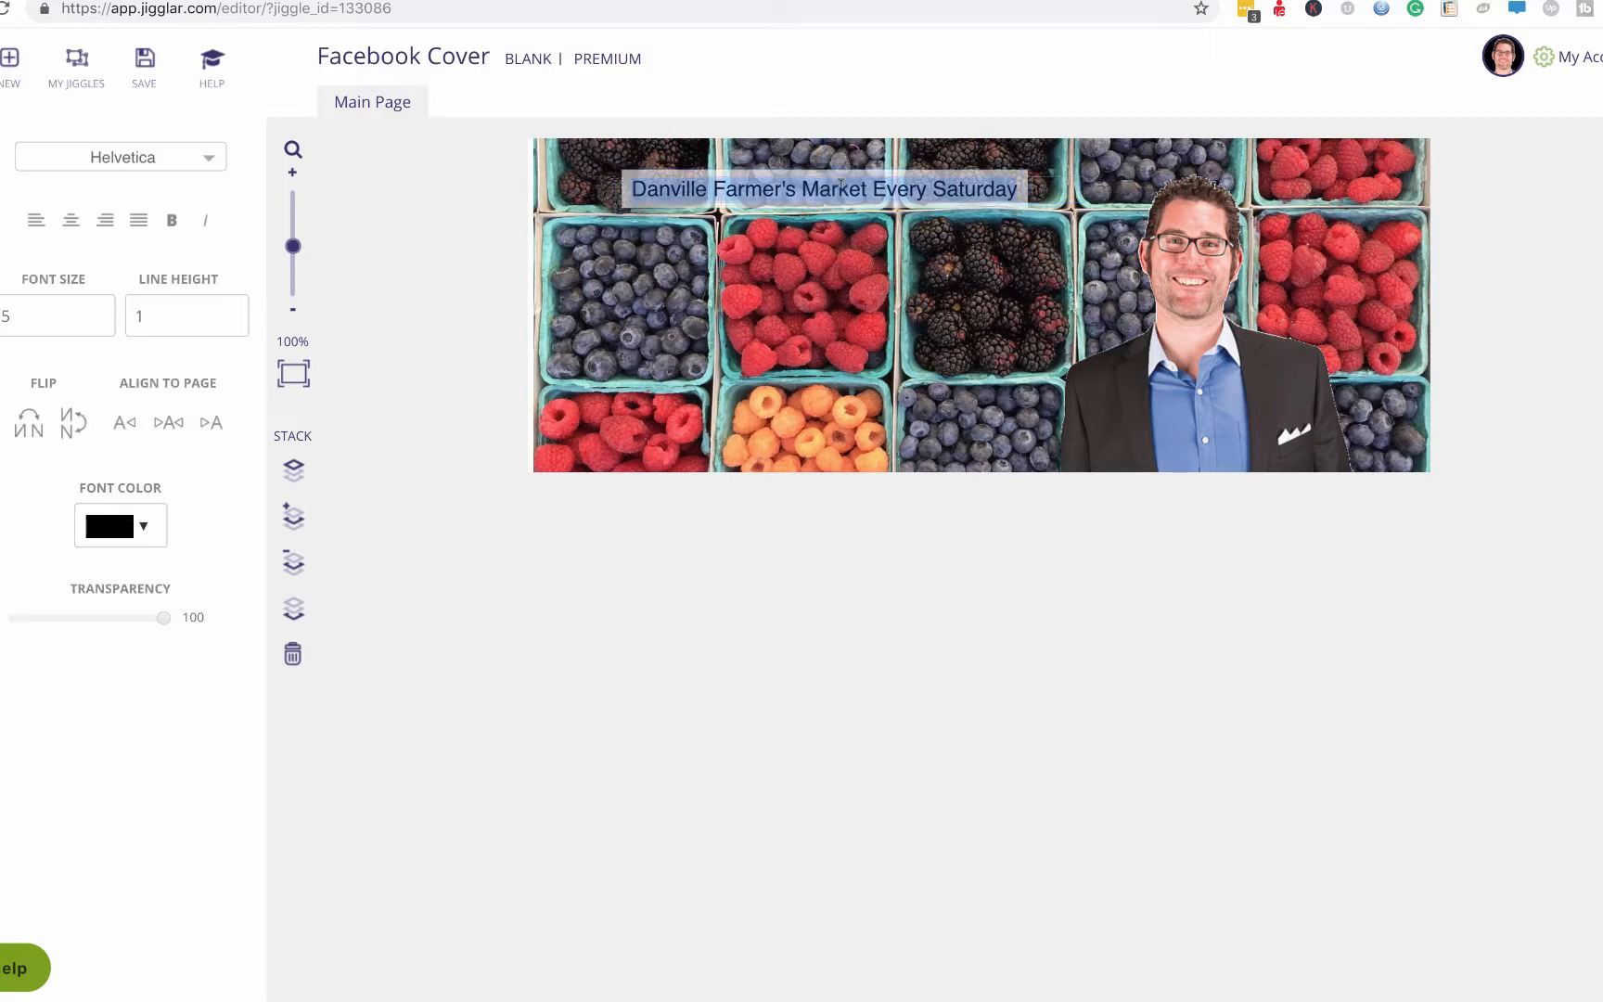
{"action": "left_click", "coordinate": [206, 160]}
{"action": "scroll", "coordinate": [168, 346], "scroll_direction": "down", "scroll_amount": 10}
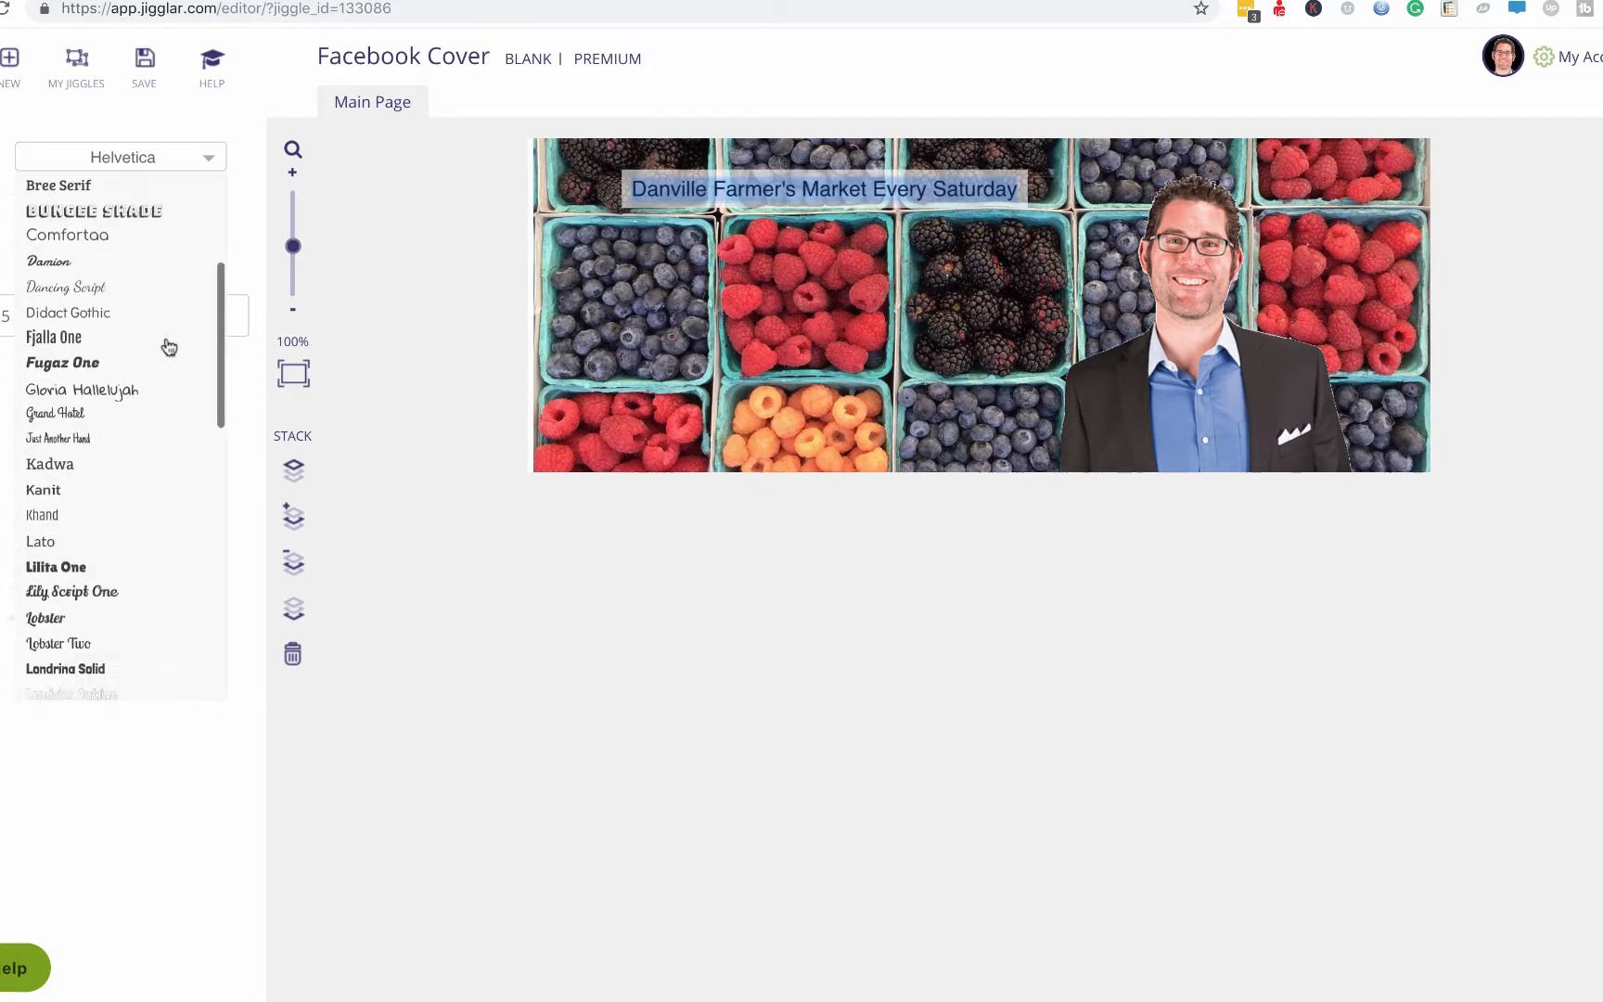
{"action": "scroll", "coordinate": [169, 346], "scroll_direction": "down", "scroll_amount": 4}
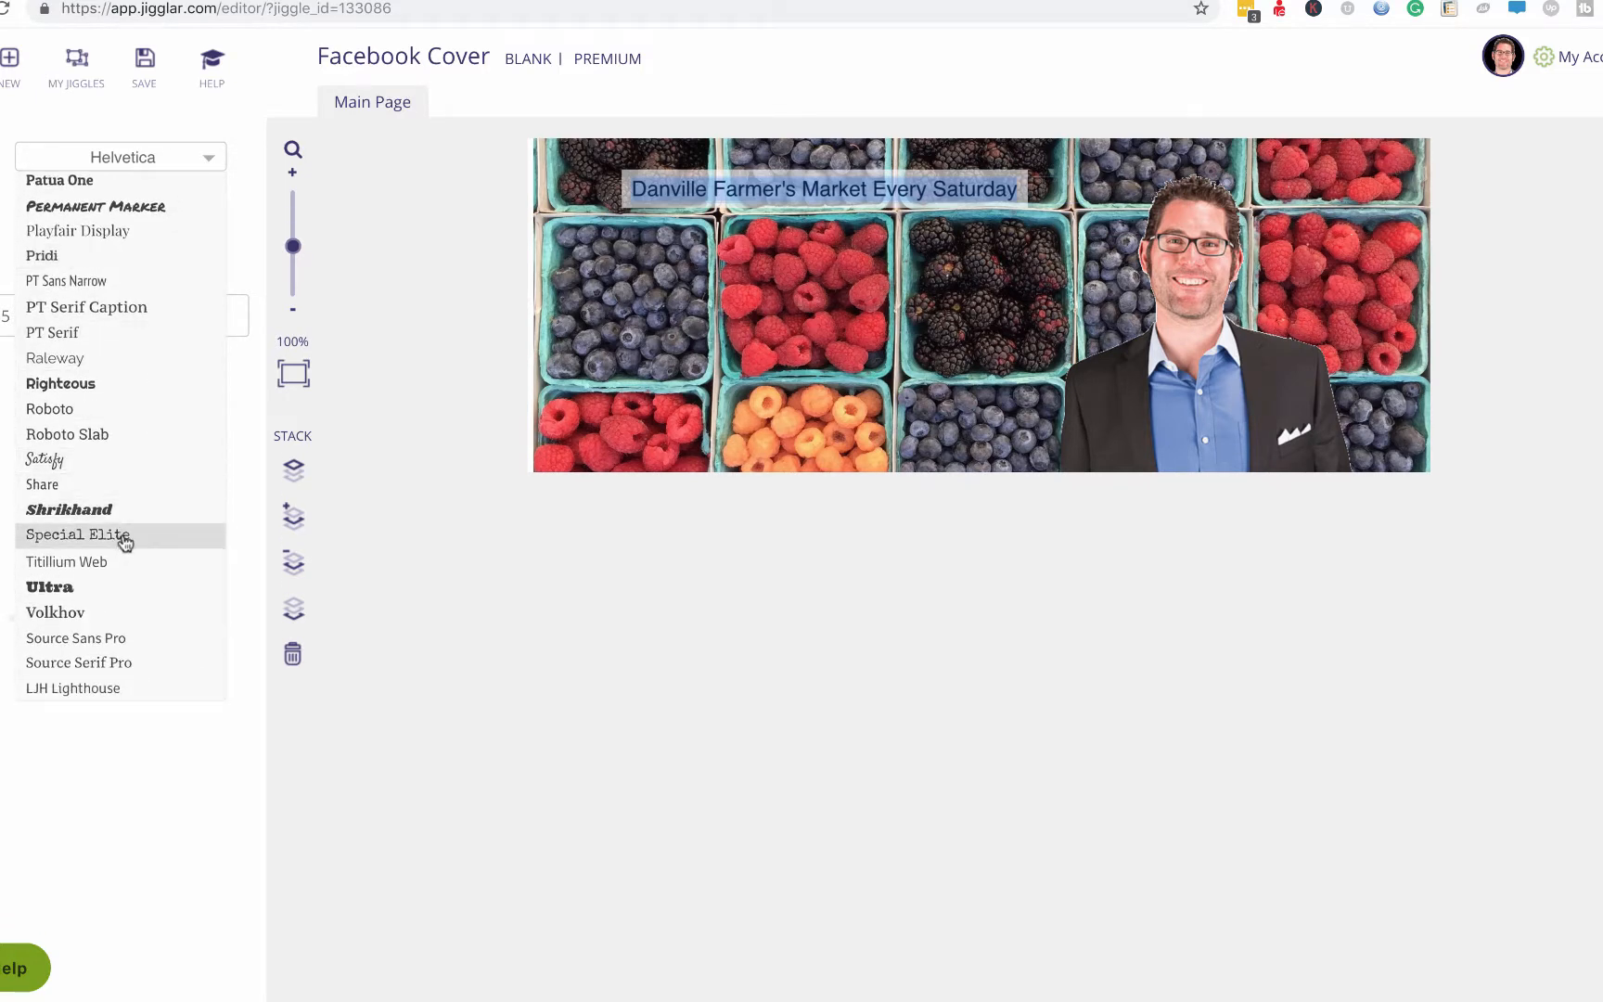
{"action": "left_click", "coordinate": [123, 546]}
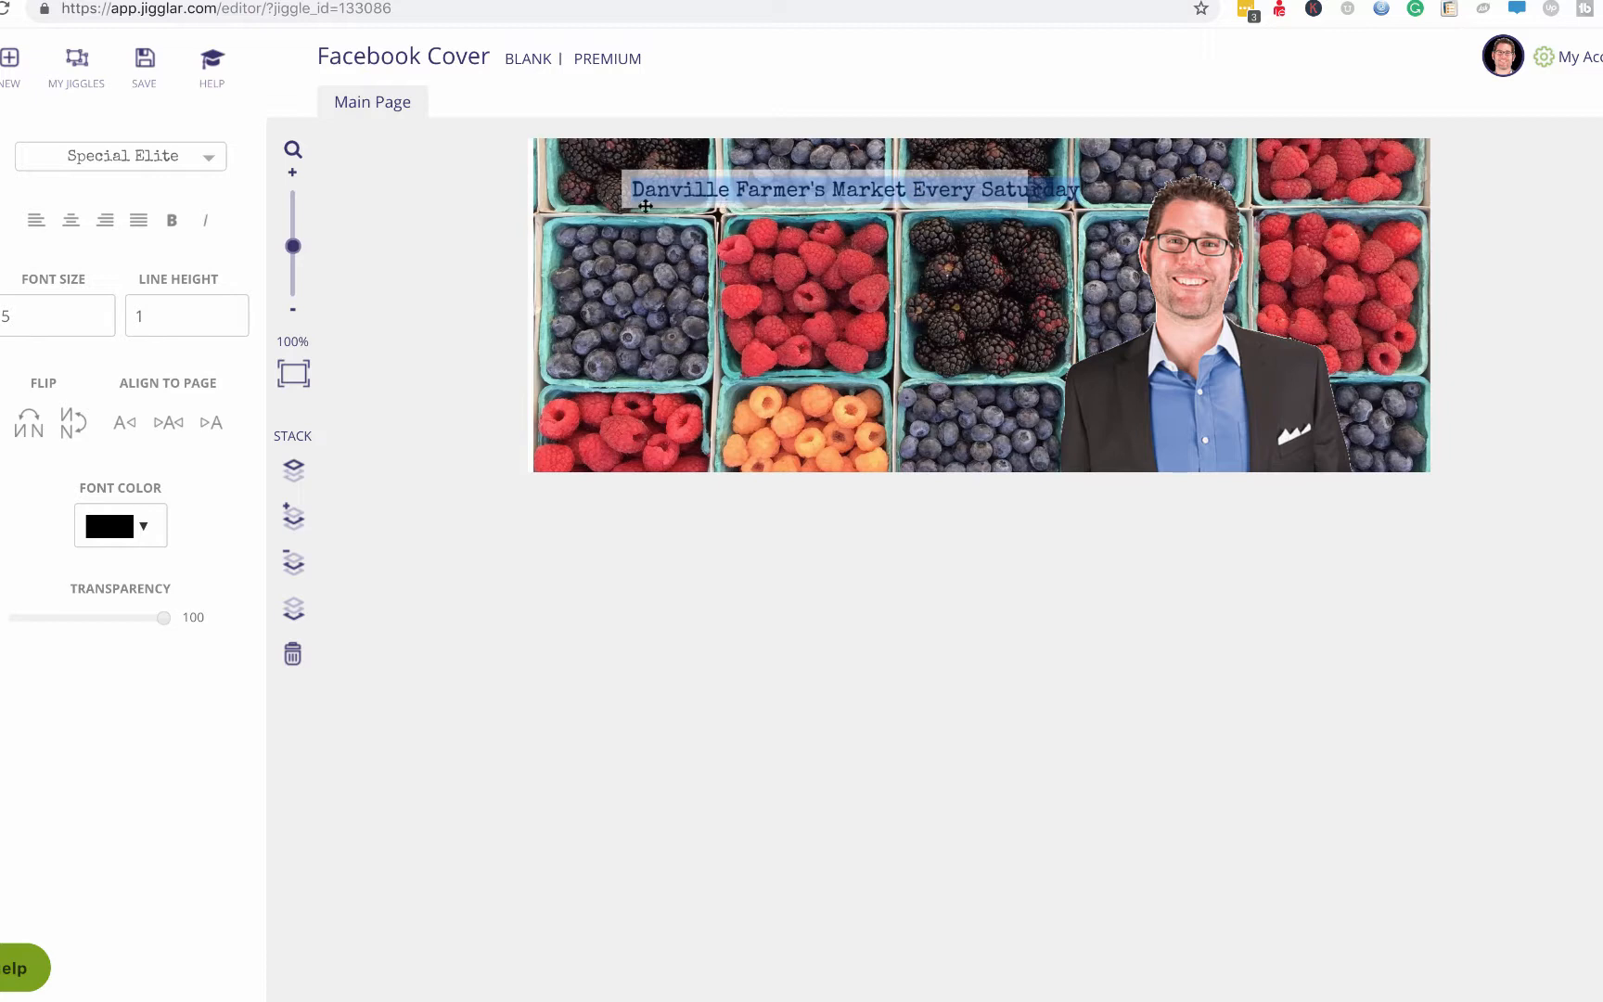
{"action": "left_click", "coordinate": [499, 243]}
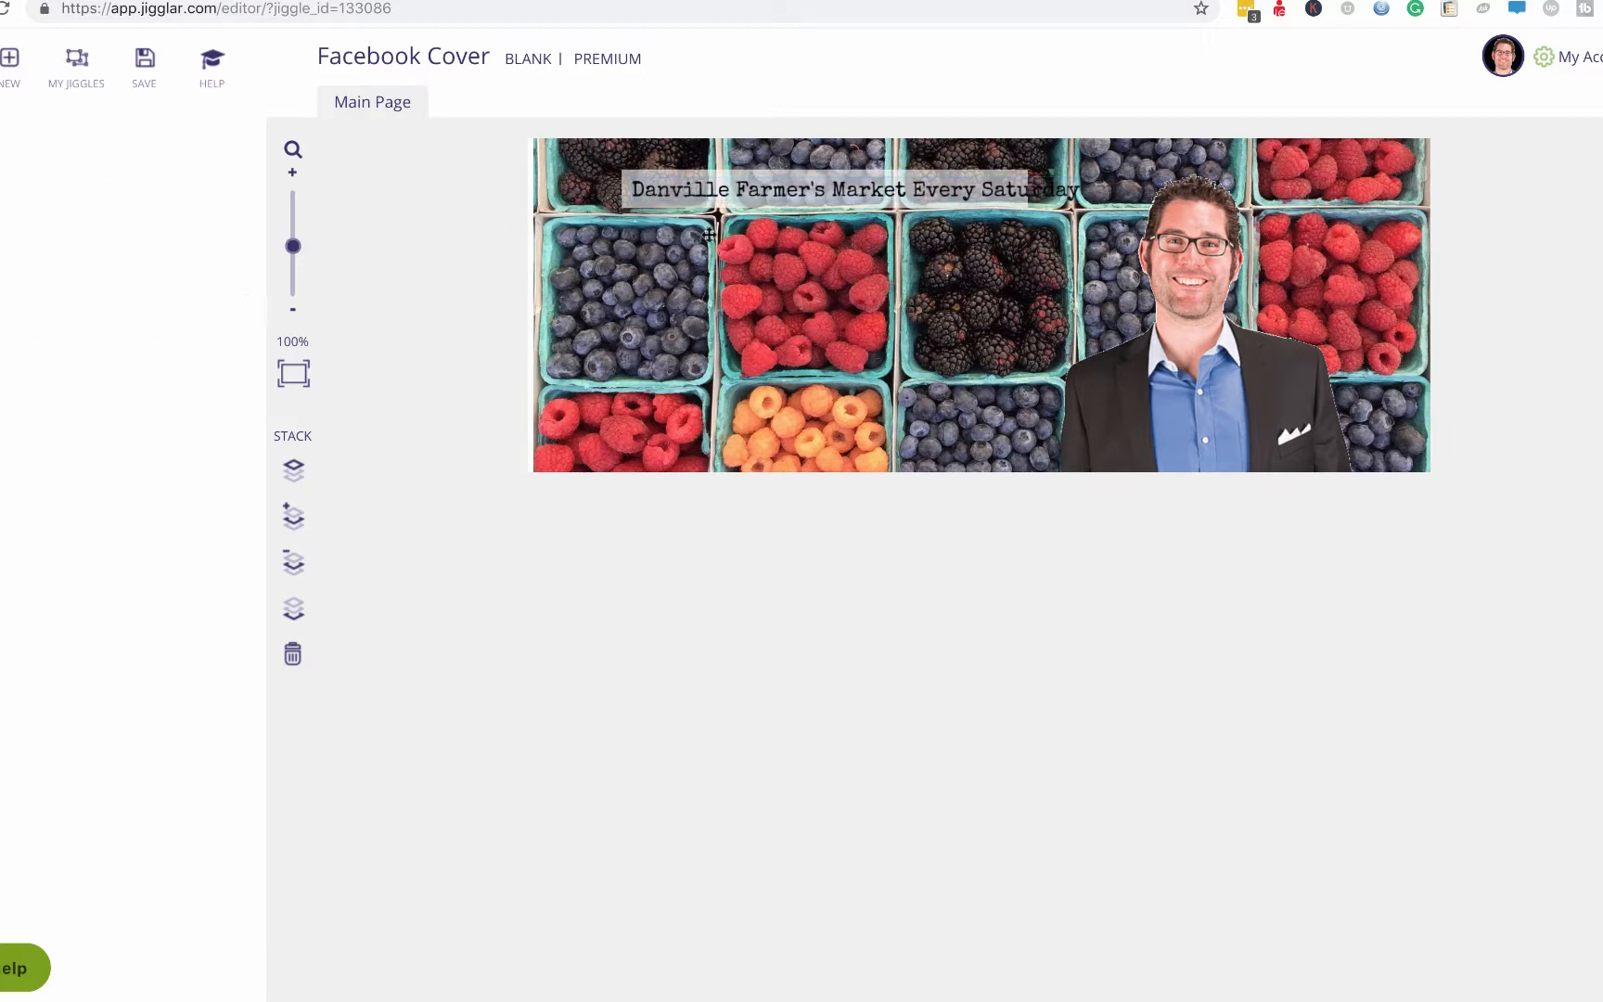
{"action": "left_click", "coordinate": [749, 189]}
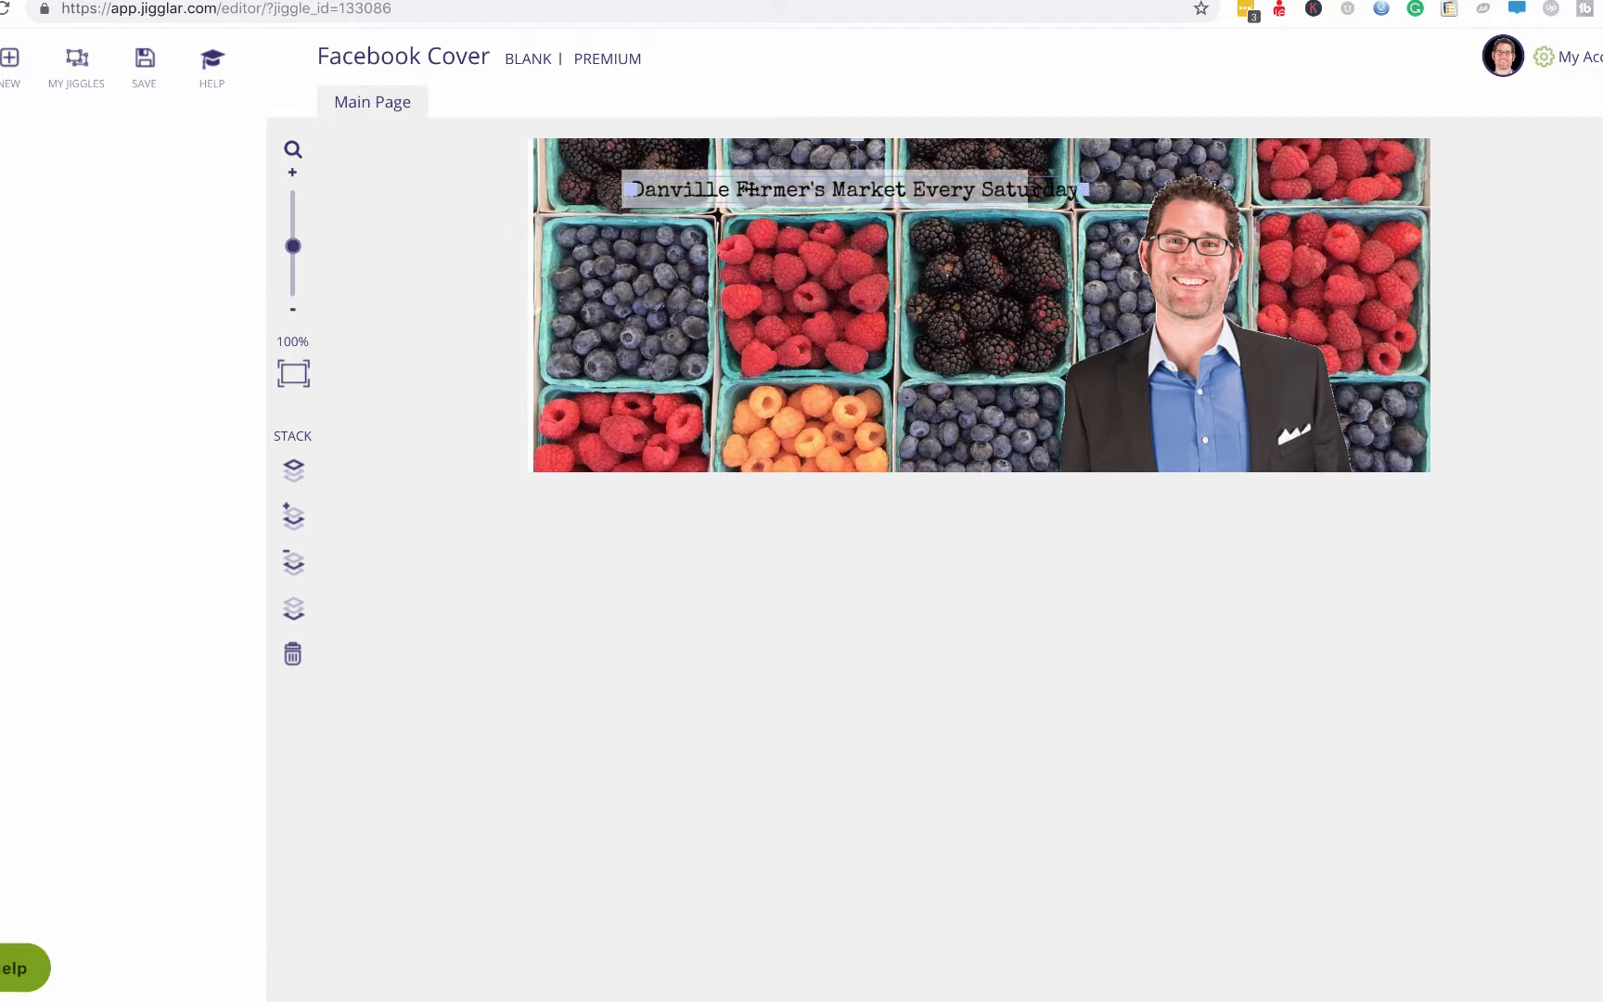
{"action": "left_click", "coordinate": [629, 173]}
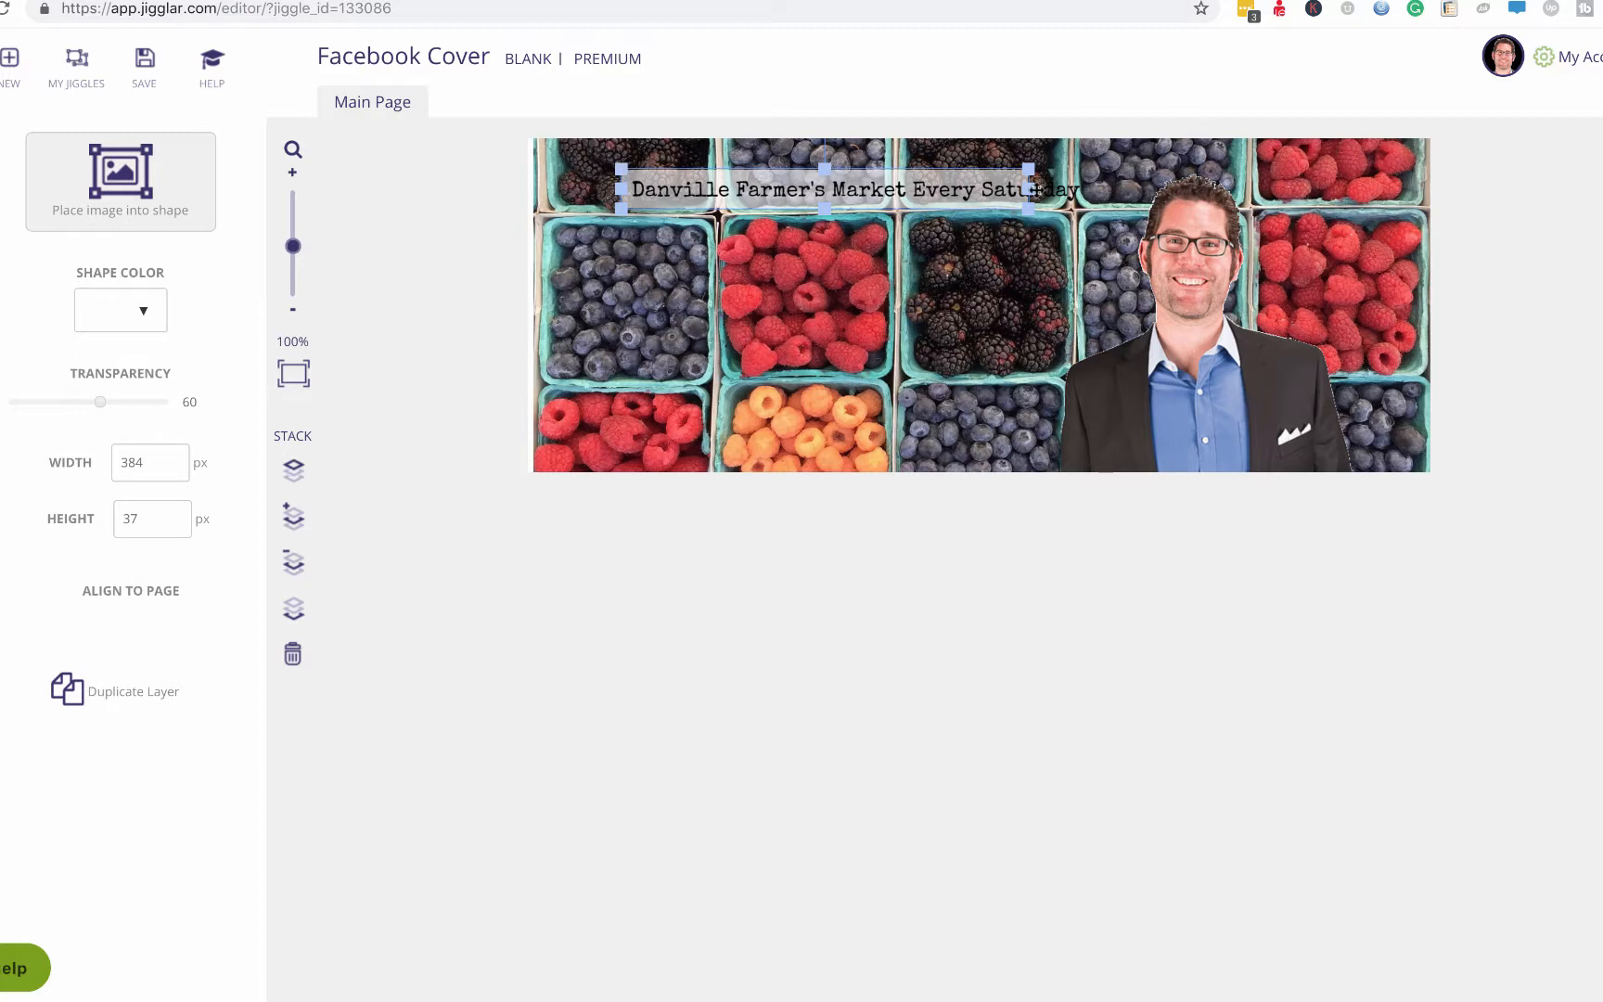
Widen the translucent box to 446 × 37 px across the heading, then duplicate it.
{"action": "left_click_drag", "start_coordinate": [1030, 188], "coordinate": [1091, 189]}
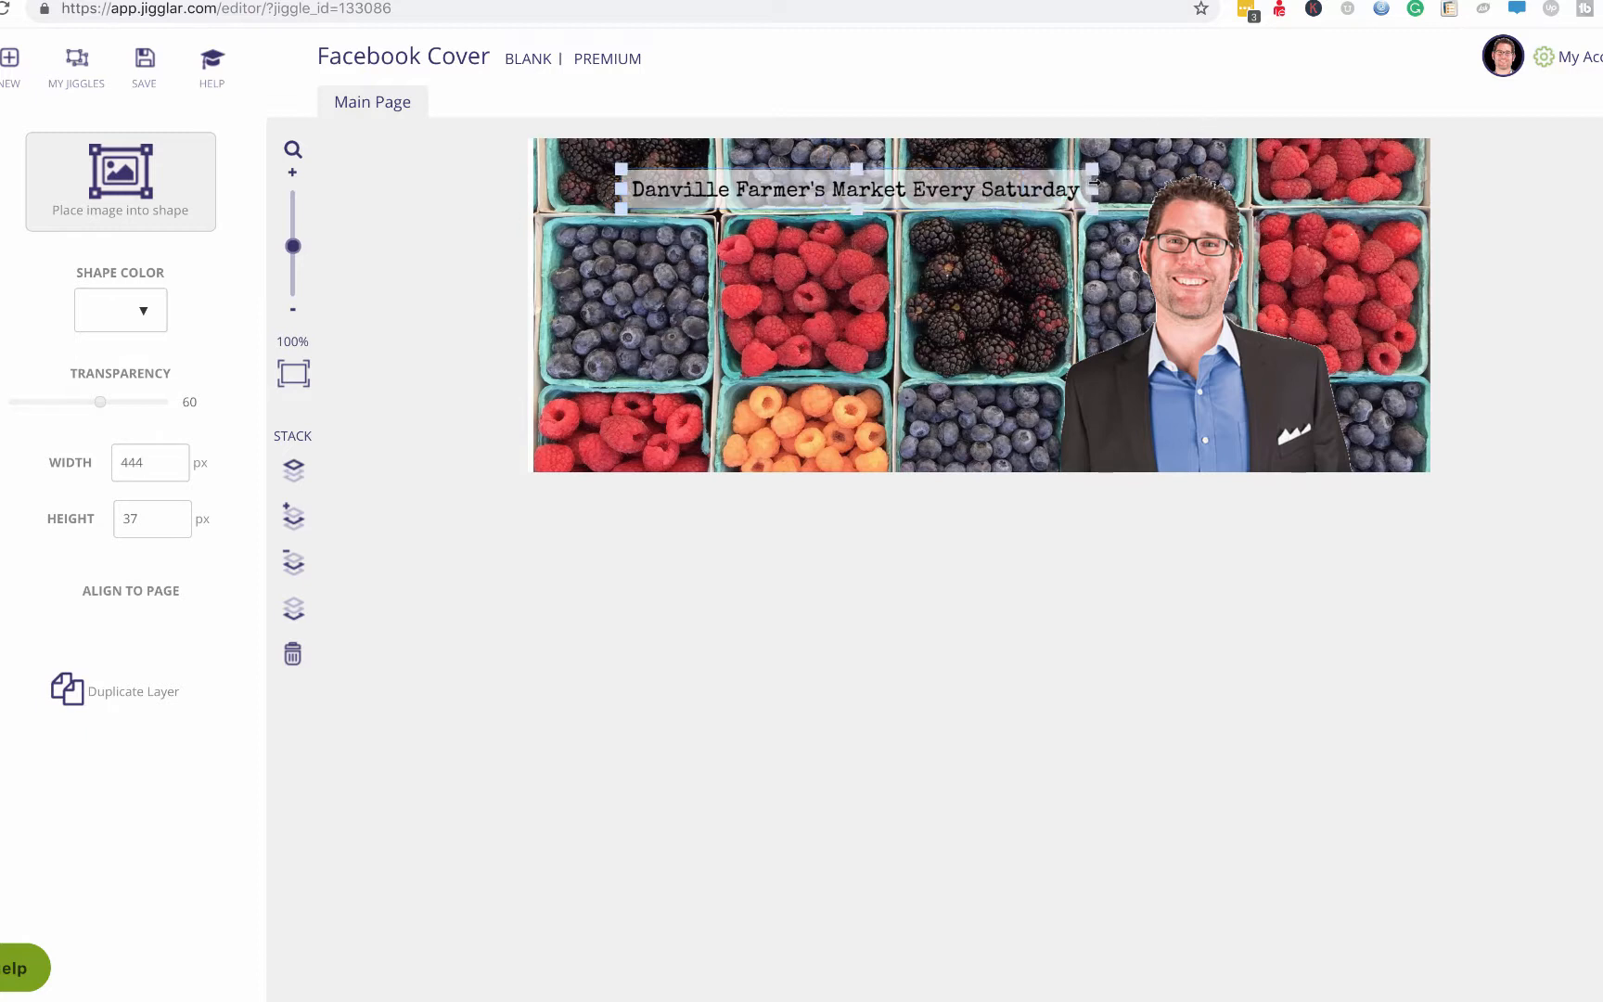
{"action": "left_click_drag", "start_coordinate": [616, 188], "coordinate": [619, 188]}
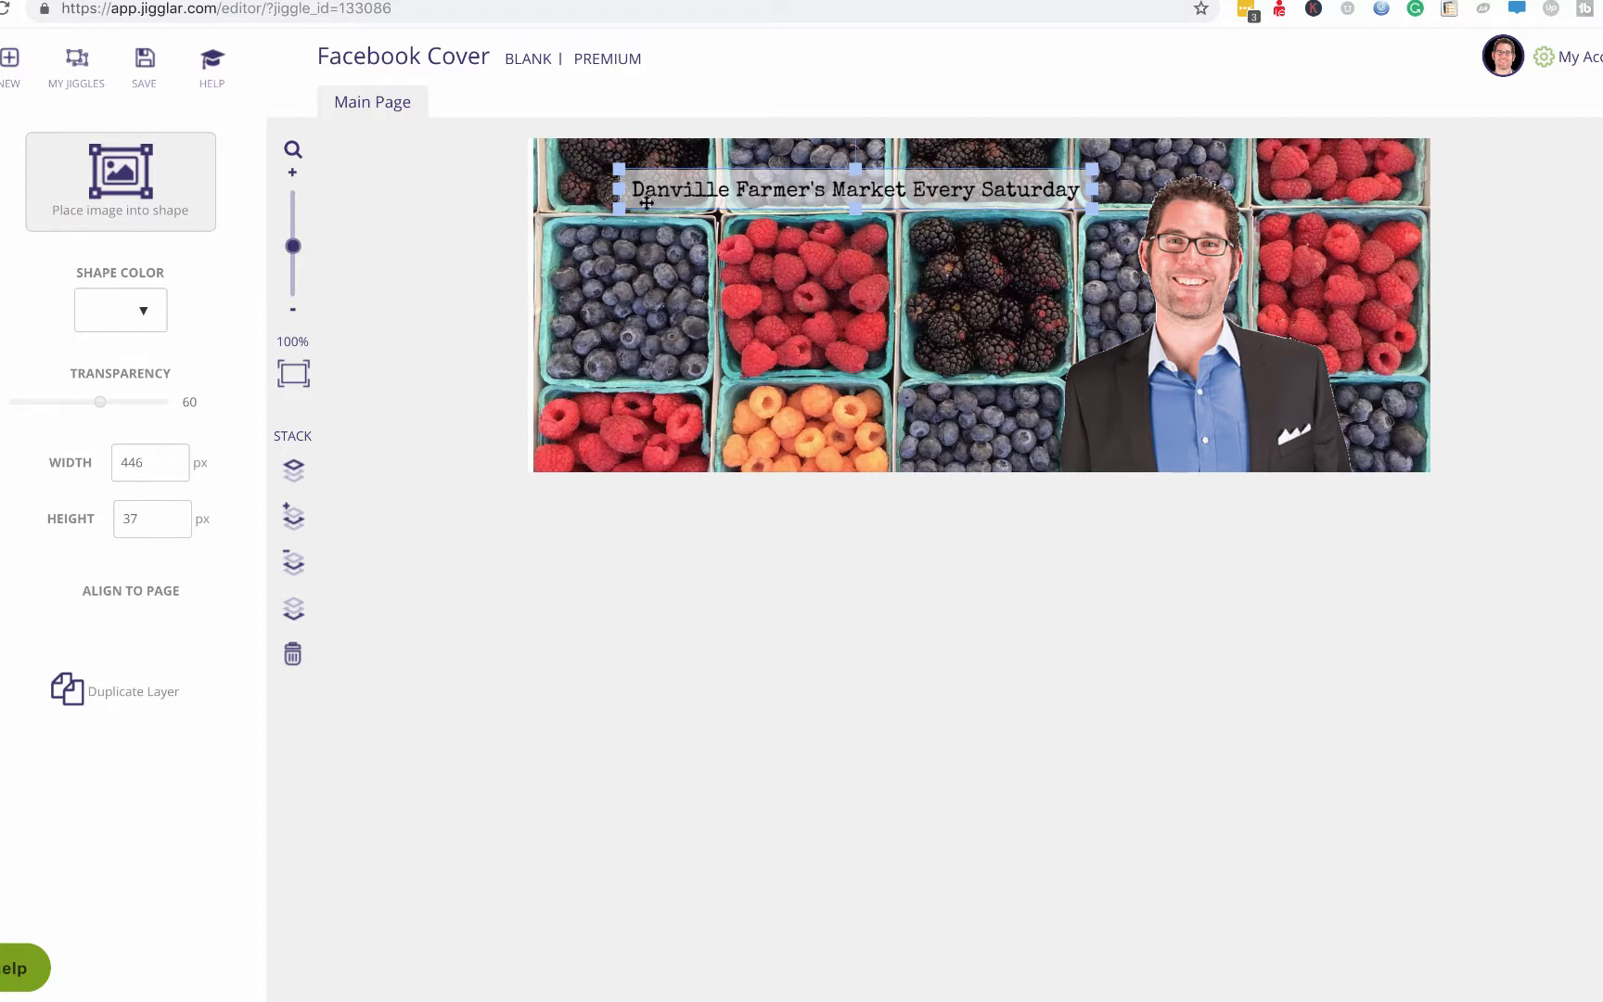
{"action": "left_click", "coordinate": [597, 219]}
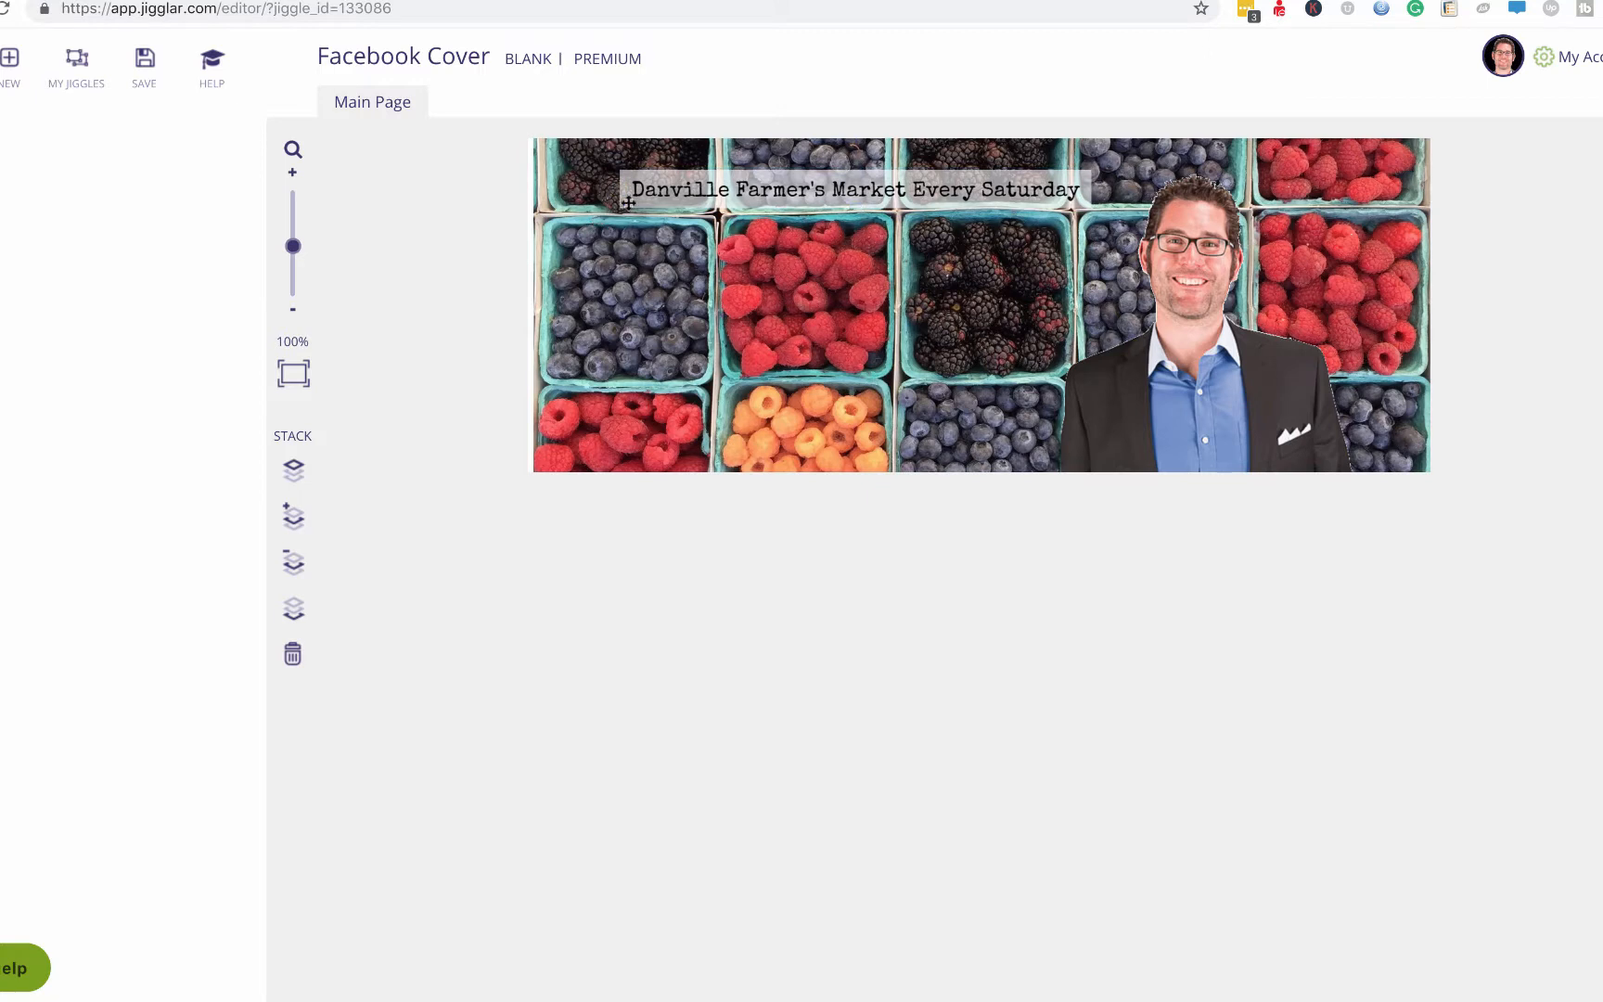
{"action": "left_click", "coordinate": [628, 203]}
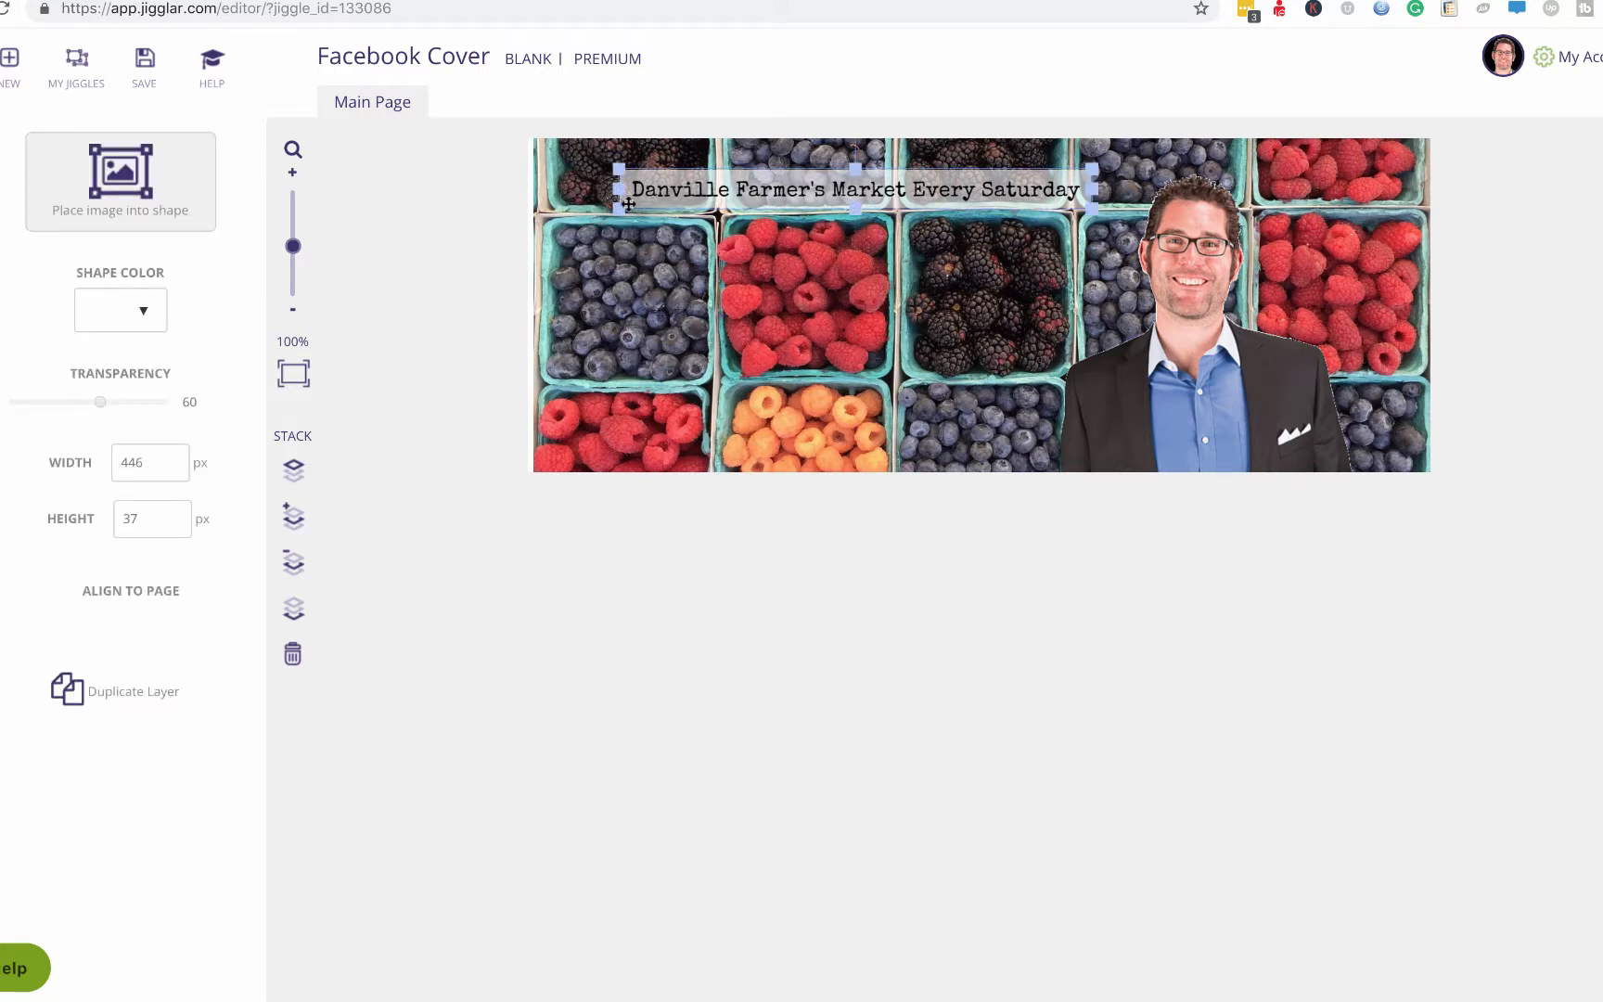
{"action": "right_click", "coordinate": [627, 202]}
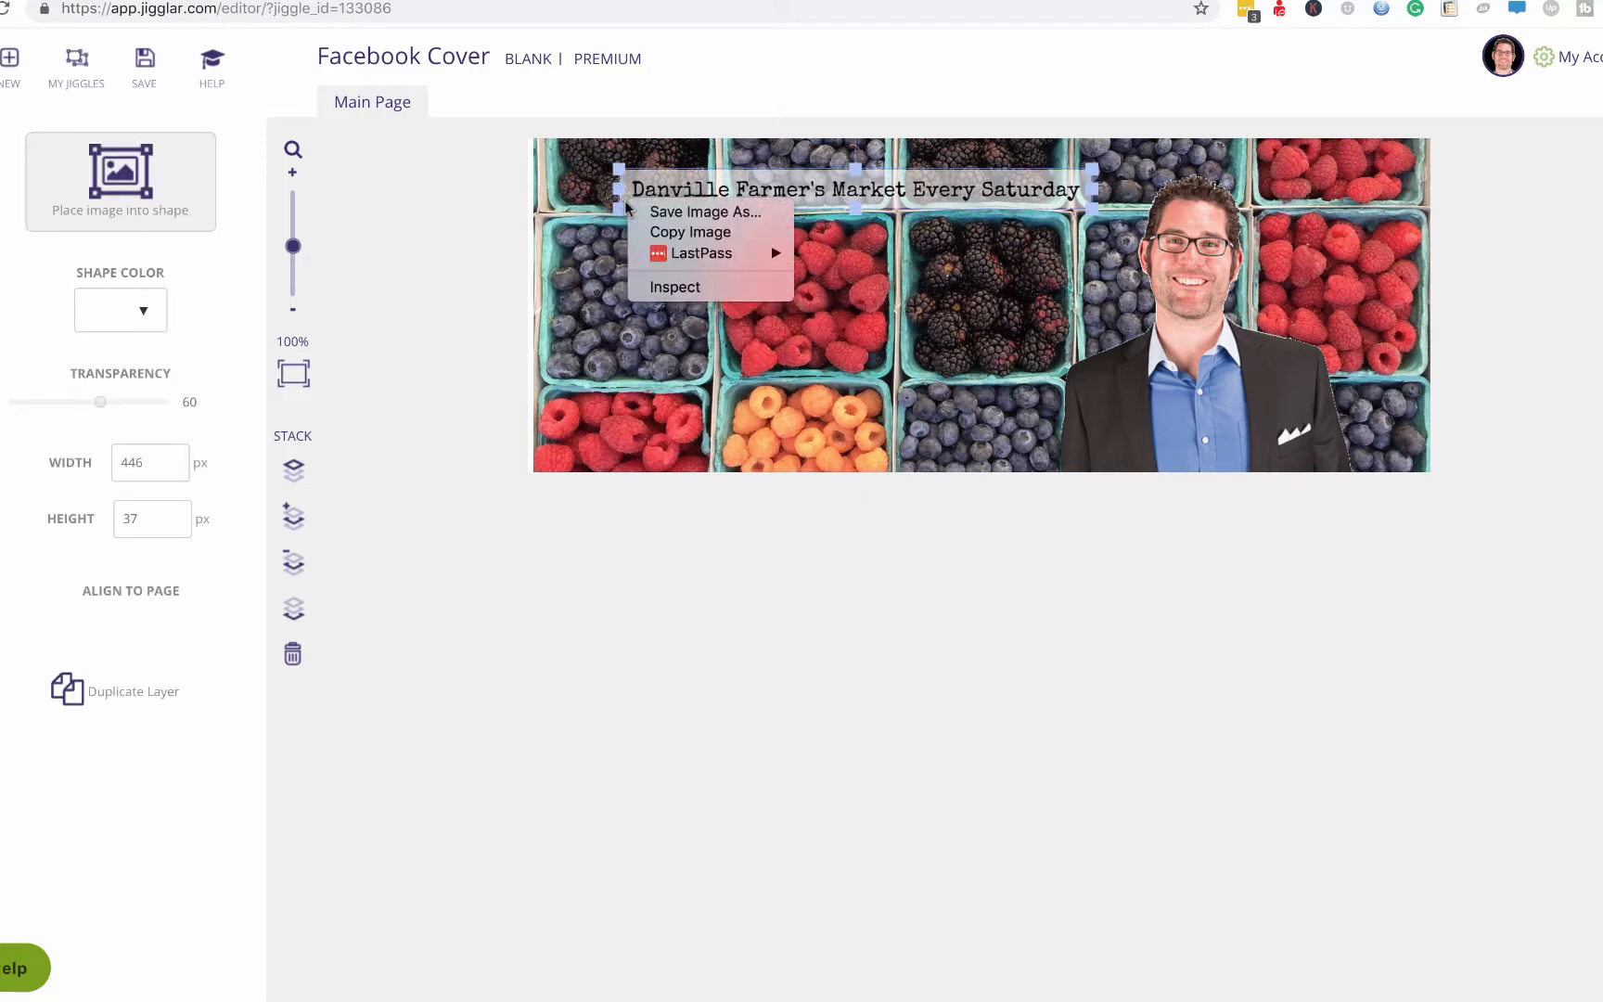
{"action": "left_click", "coordinate": [631, 186]}
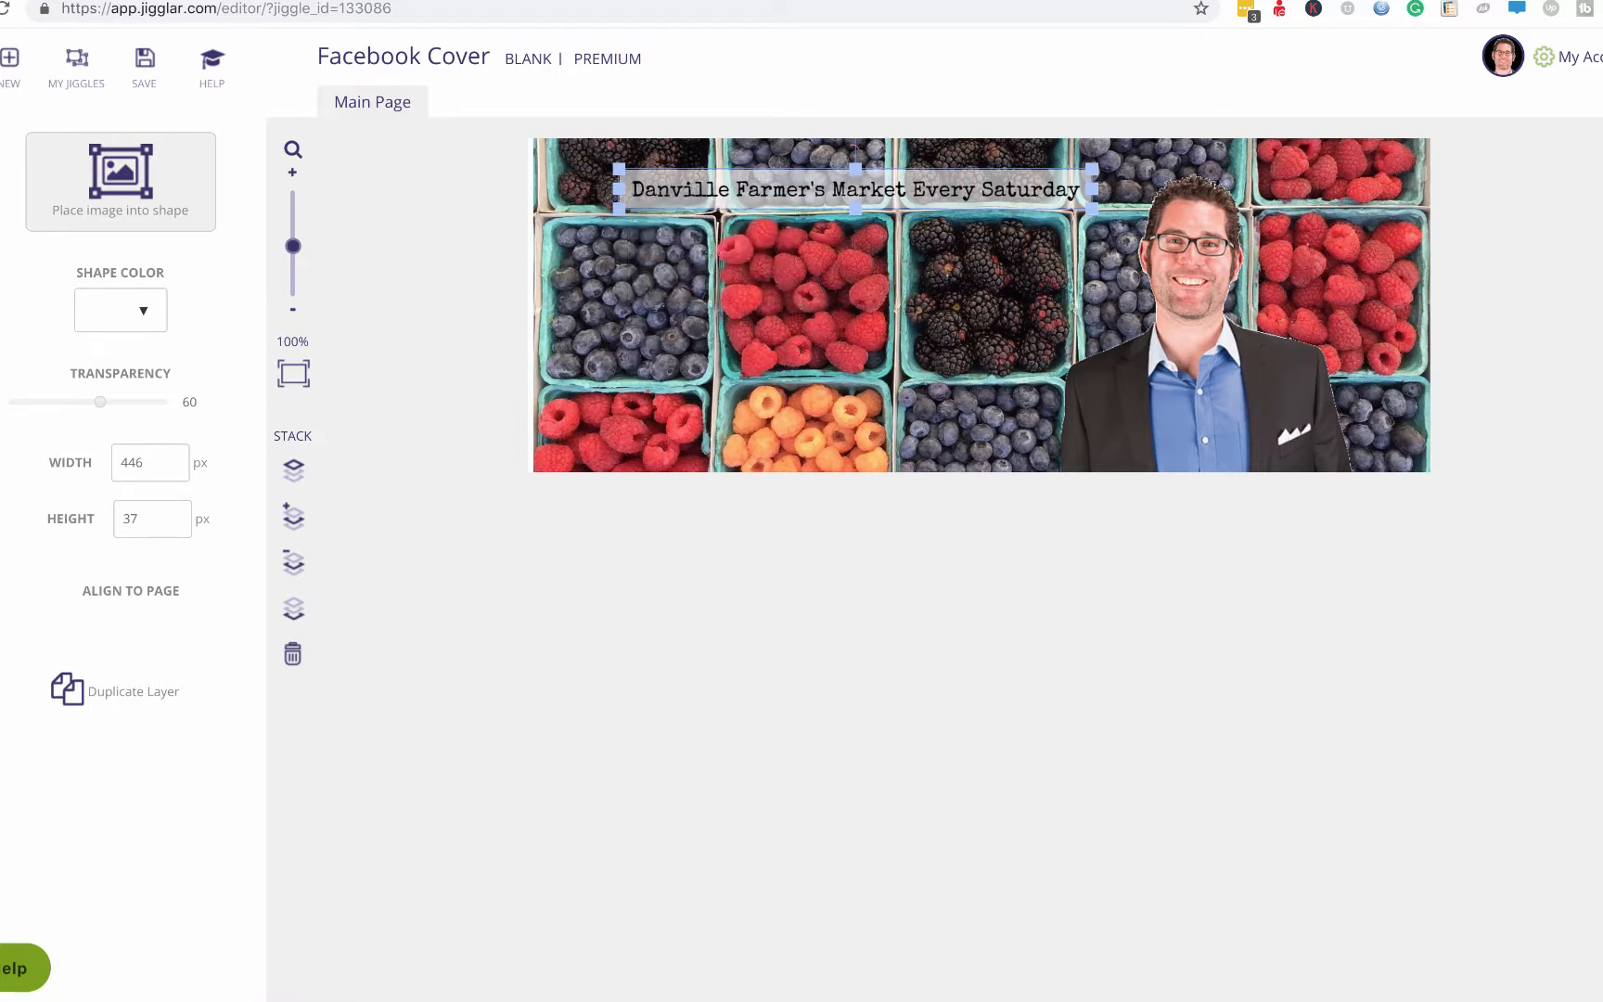
{"action": "key", "text": "super+v"}
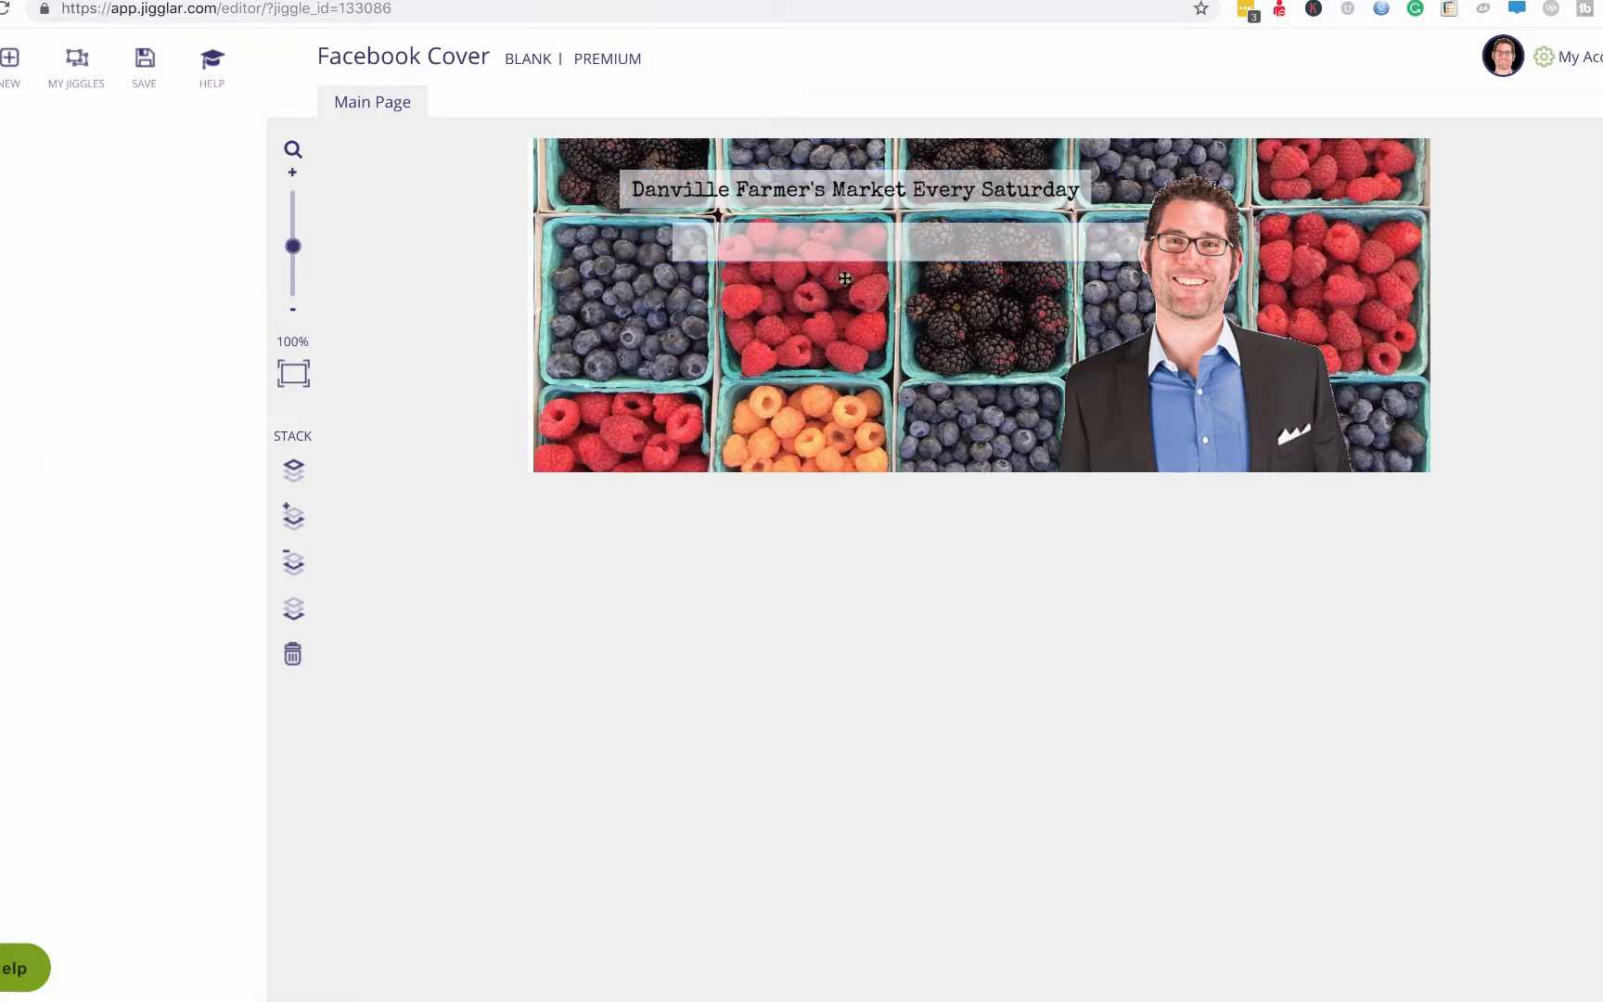
Move the copied box mid-cover, resize it to about 283 × 138 px, and duplicate the headline.
{"action": "left_click_drag", "start_coordinate": [865, 243], "coordinate": [944, 368]}
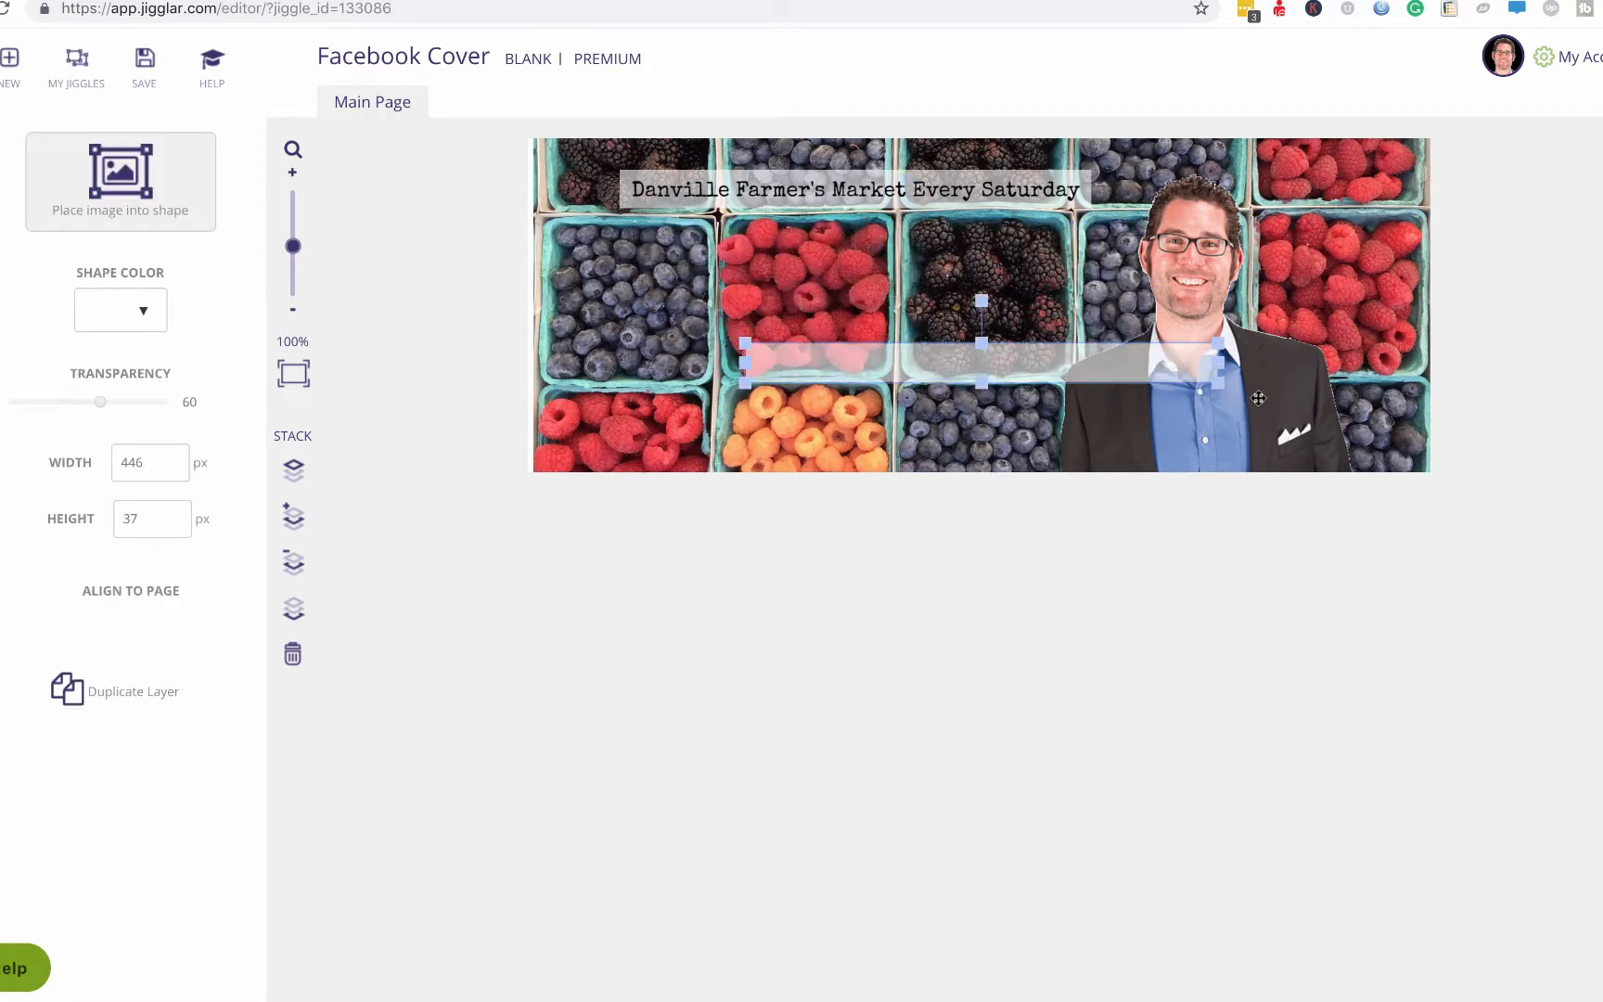
{"action": "left_click_drag", "start_coordinate": [1218, 363], "coordinate": [1135, 372]}
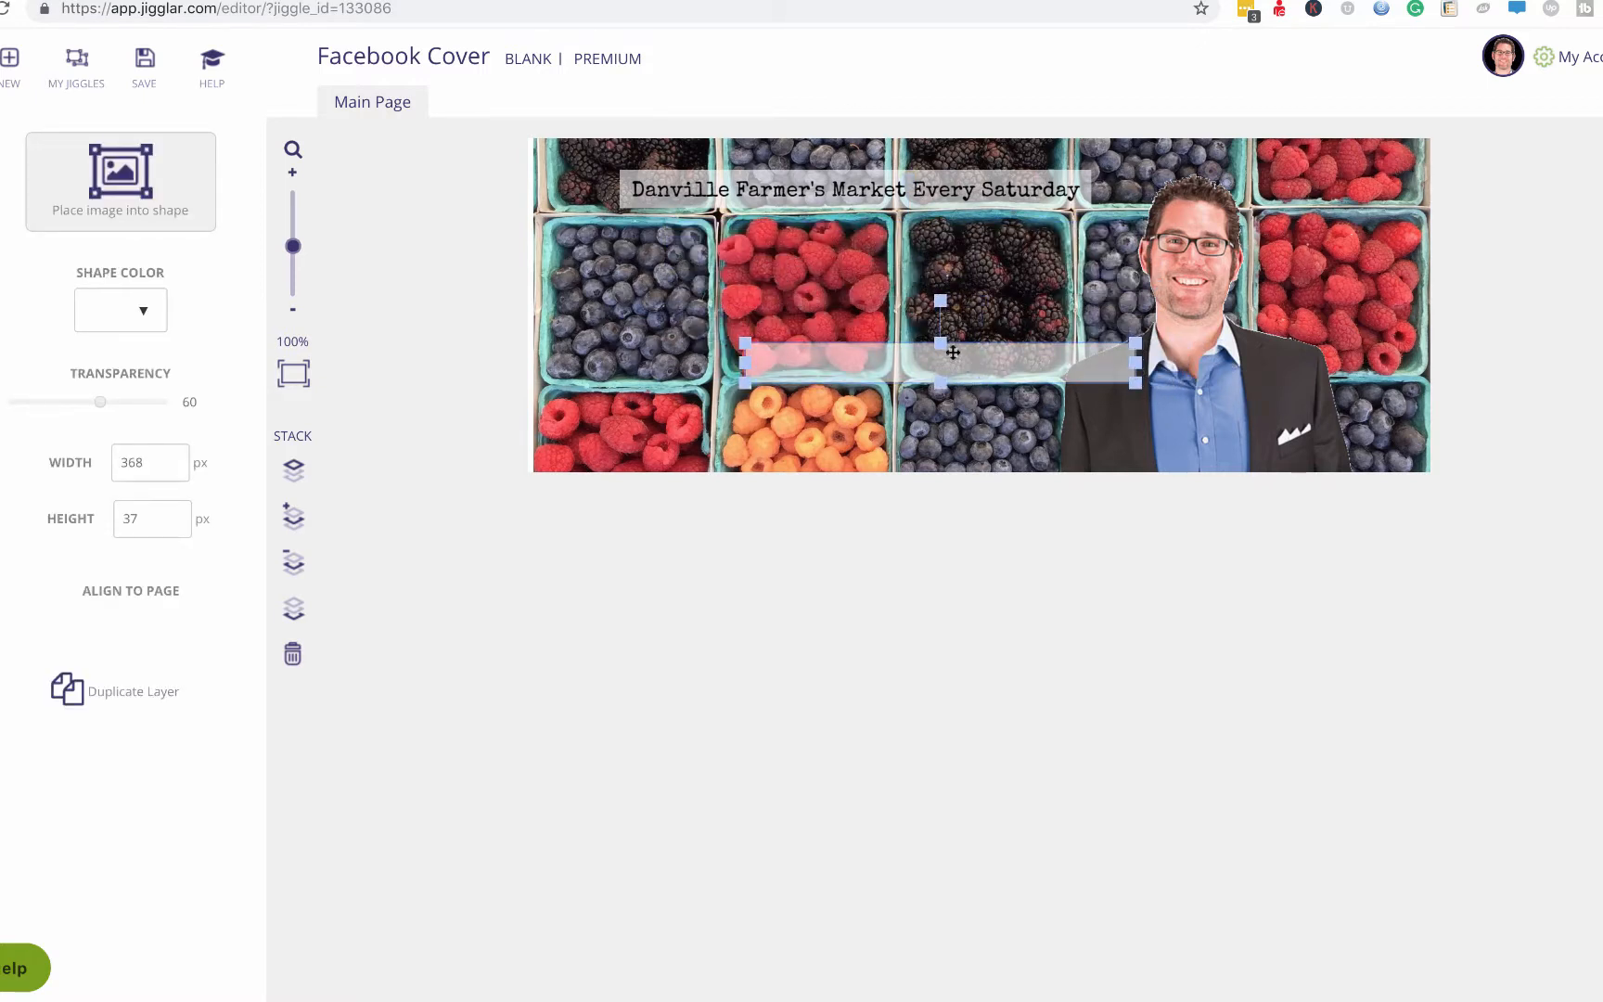
{"action": "left_click_drag", "start_coordinate": [937, 341], "coordinate": [937, 324]}
{"action": "left_click_drag", "start_coordinate": [943, 390], "coordinate": [941, 449]}
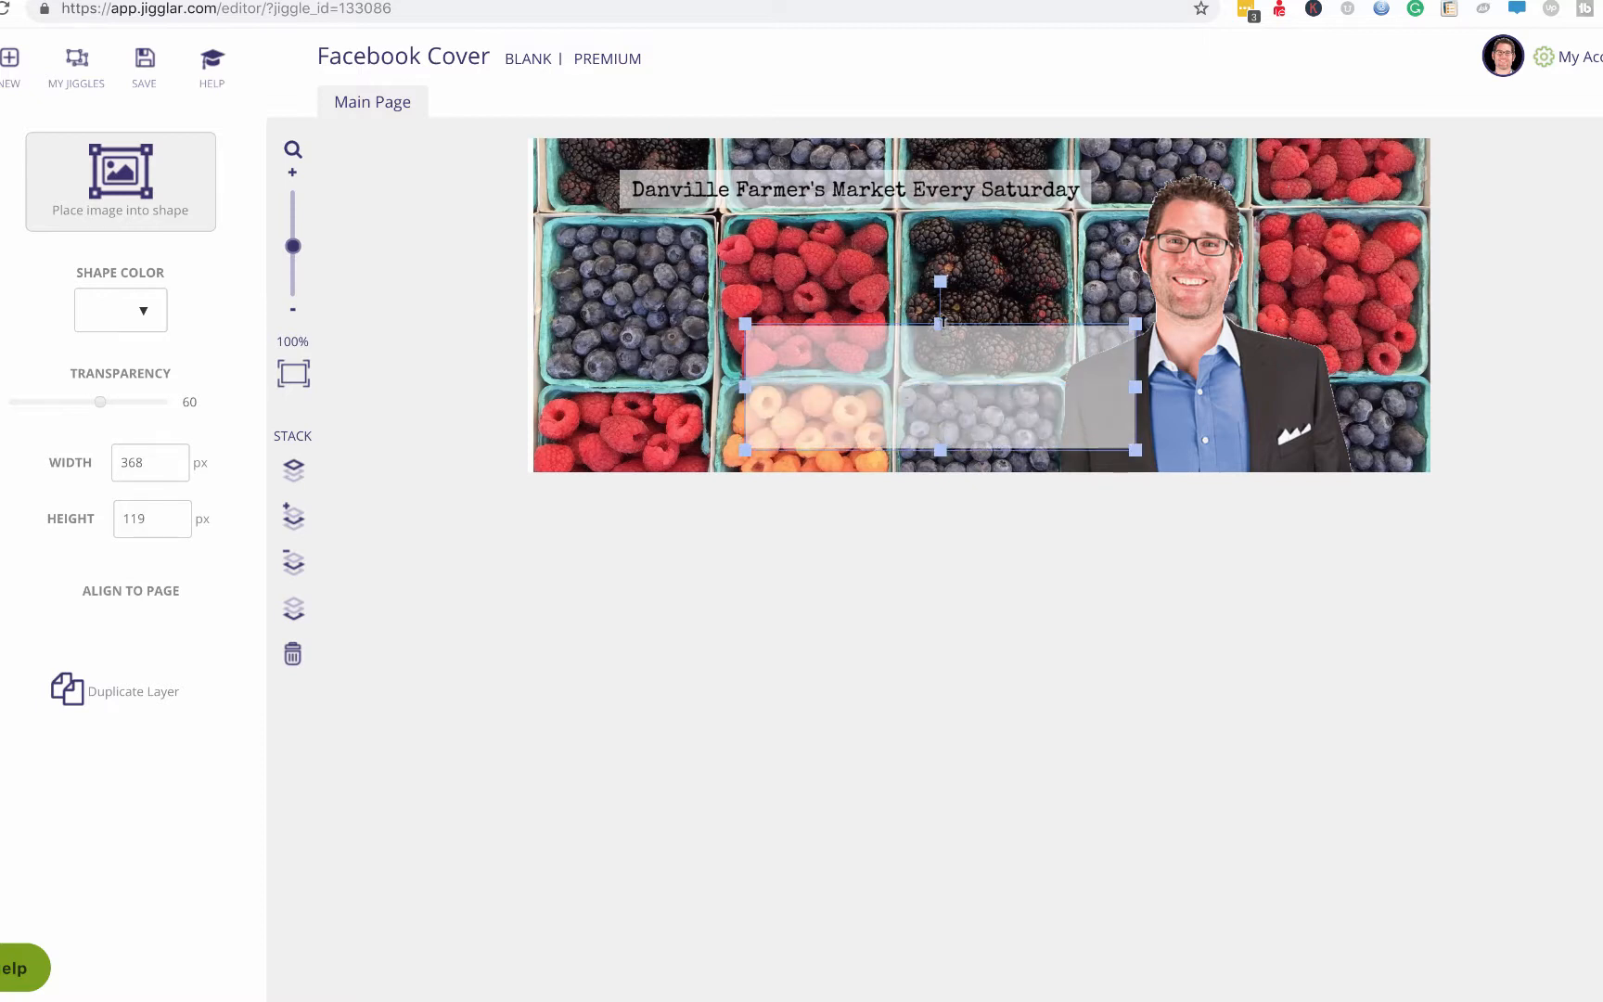
{"action": "left_click_drag", "start_coordinate": [940, 324], "coordinate": [940, 303]}
{"action": "left_click_drag", "start_coordinate": [745, 377], "coordinate": [838, 377]}
{"action": "left_click", "coordinate": [906, 190]}
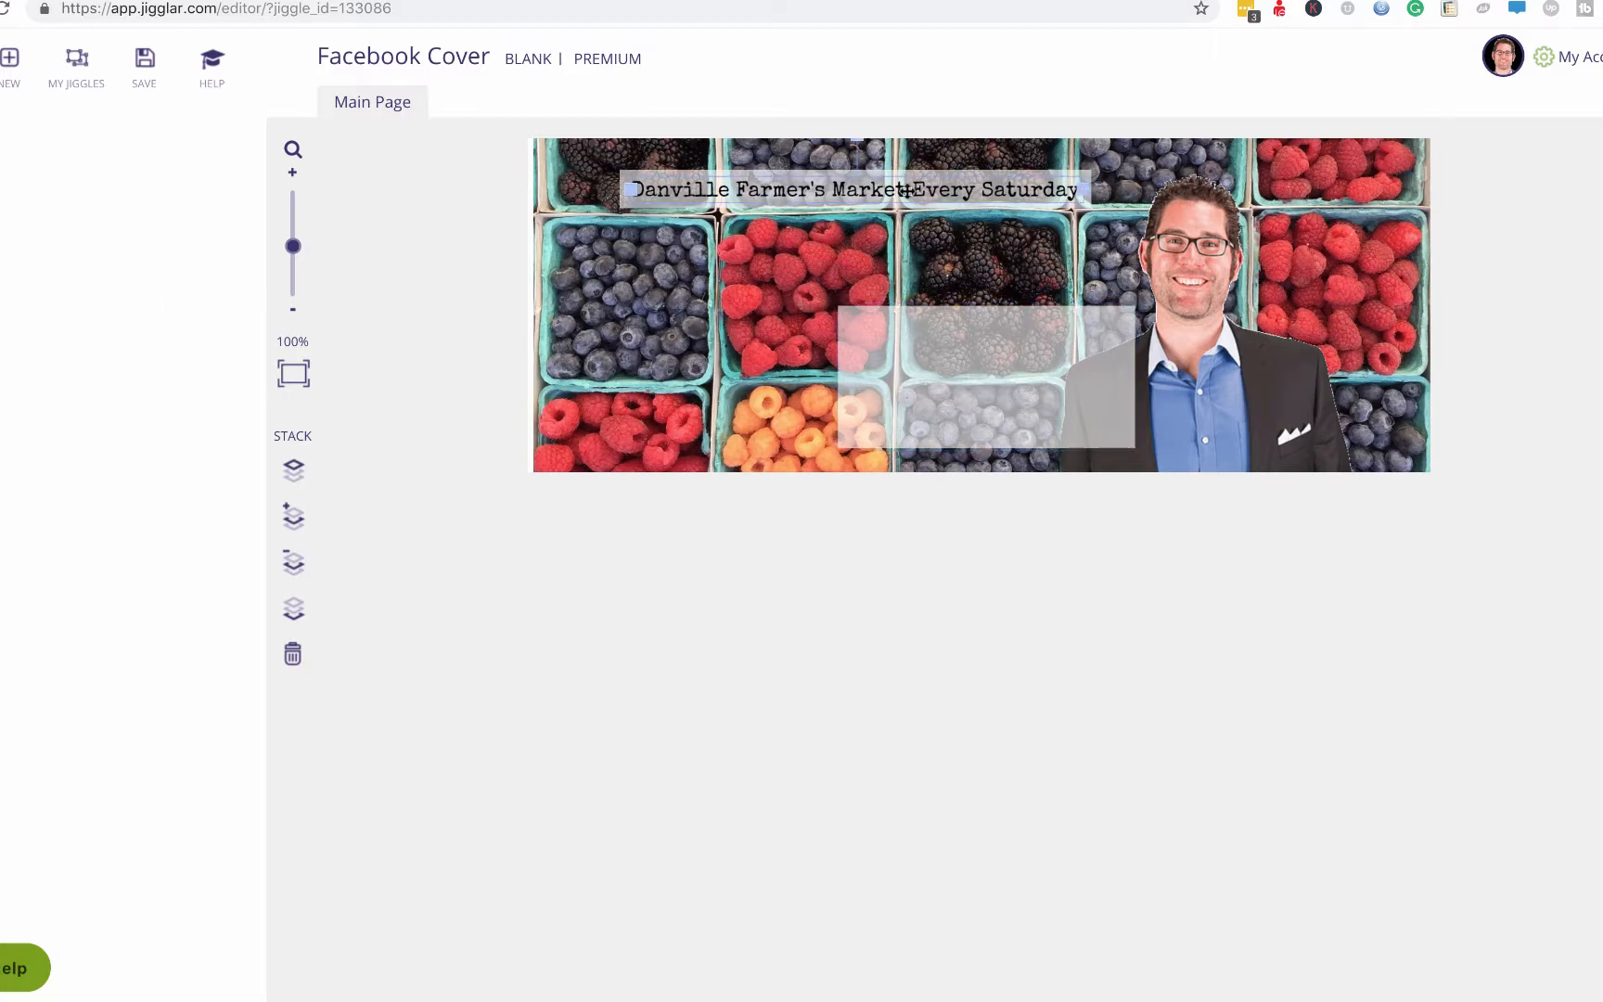
{"action": "key", "text": "super+v"}
Move the copied headline into the translucent panel and replace its text with the agent's name.
{"action": "left_click", "coordinate": [372, 247]}
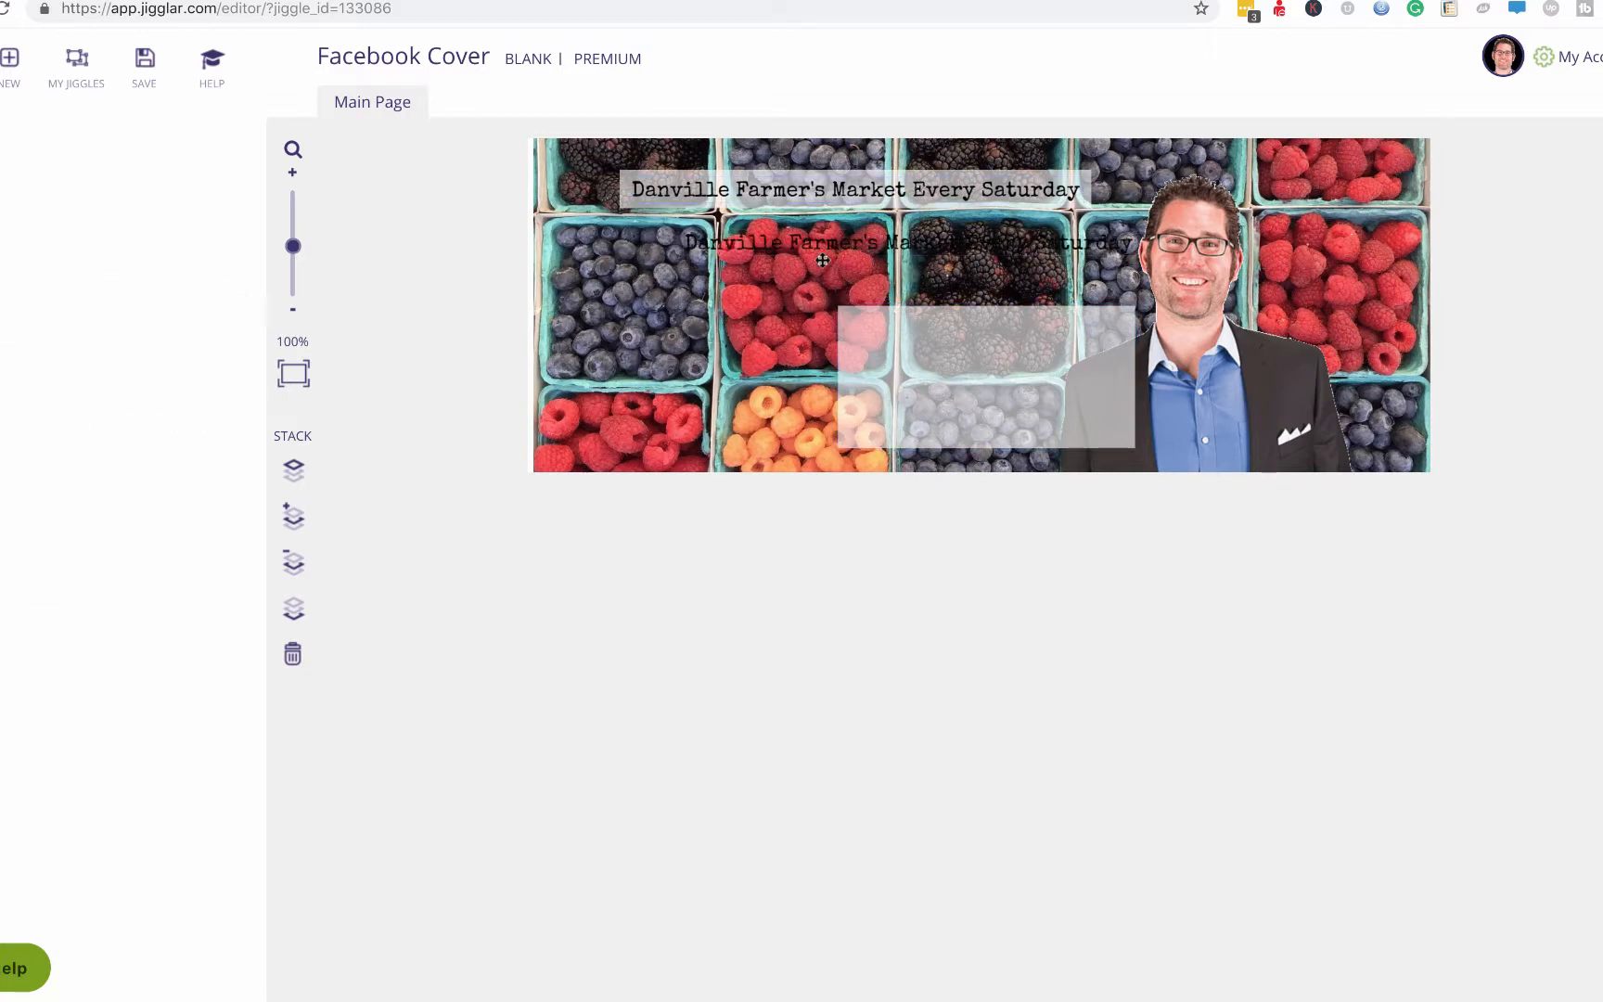
{"action": "left_click_drag", "start_coordinate": [840, 239], "coordinate": [1003, 357]}
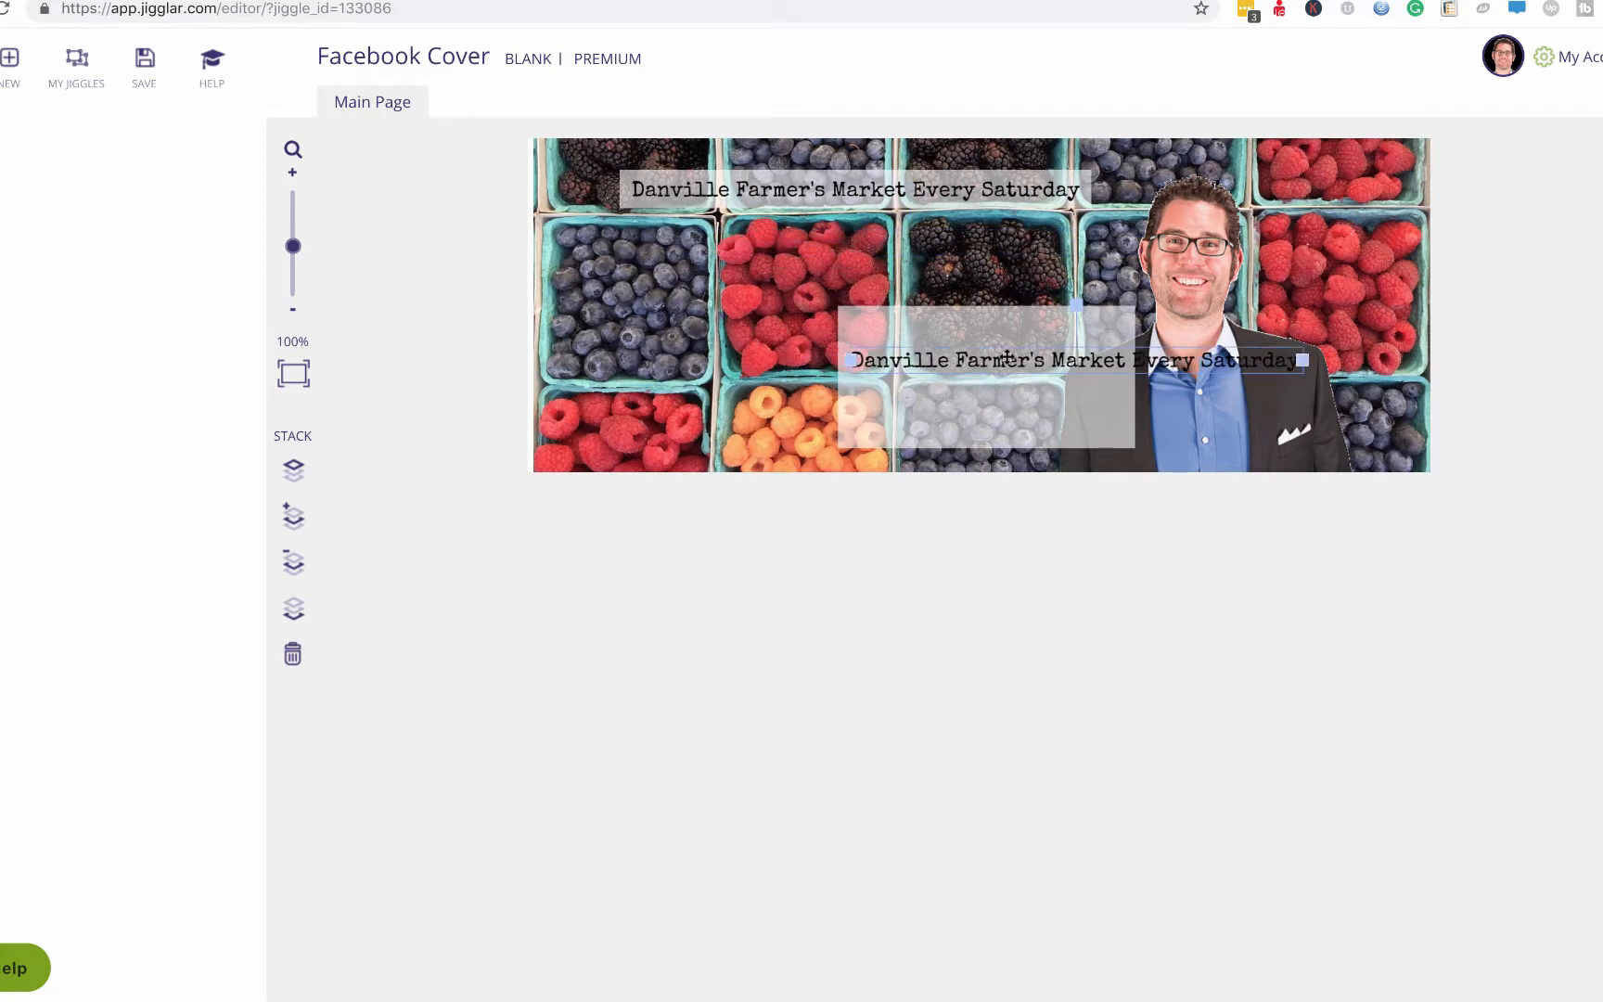
{"action": "double_click", "coordinate": [1006, 356]}
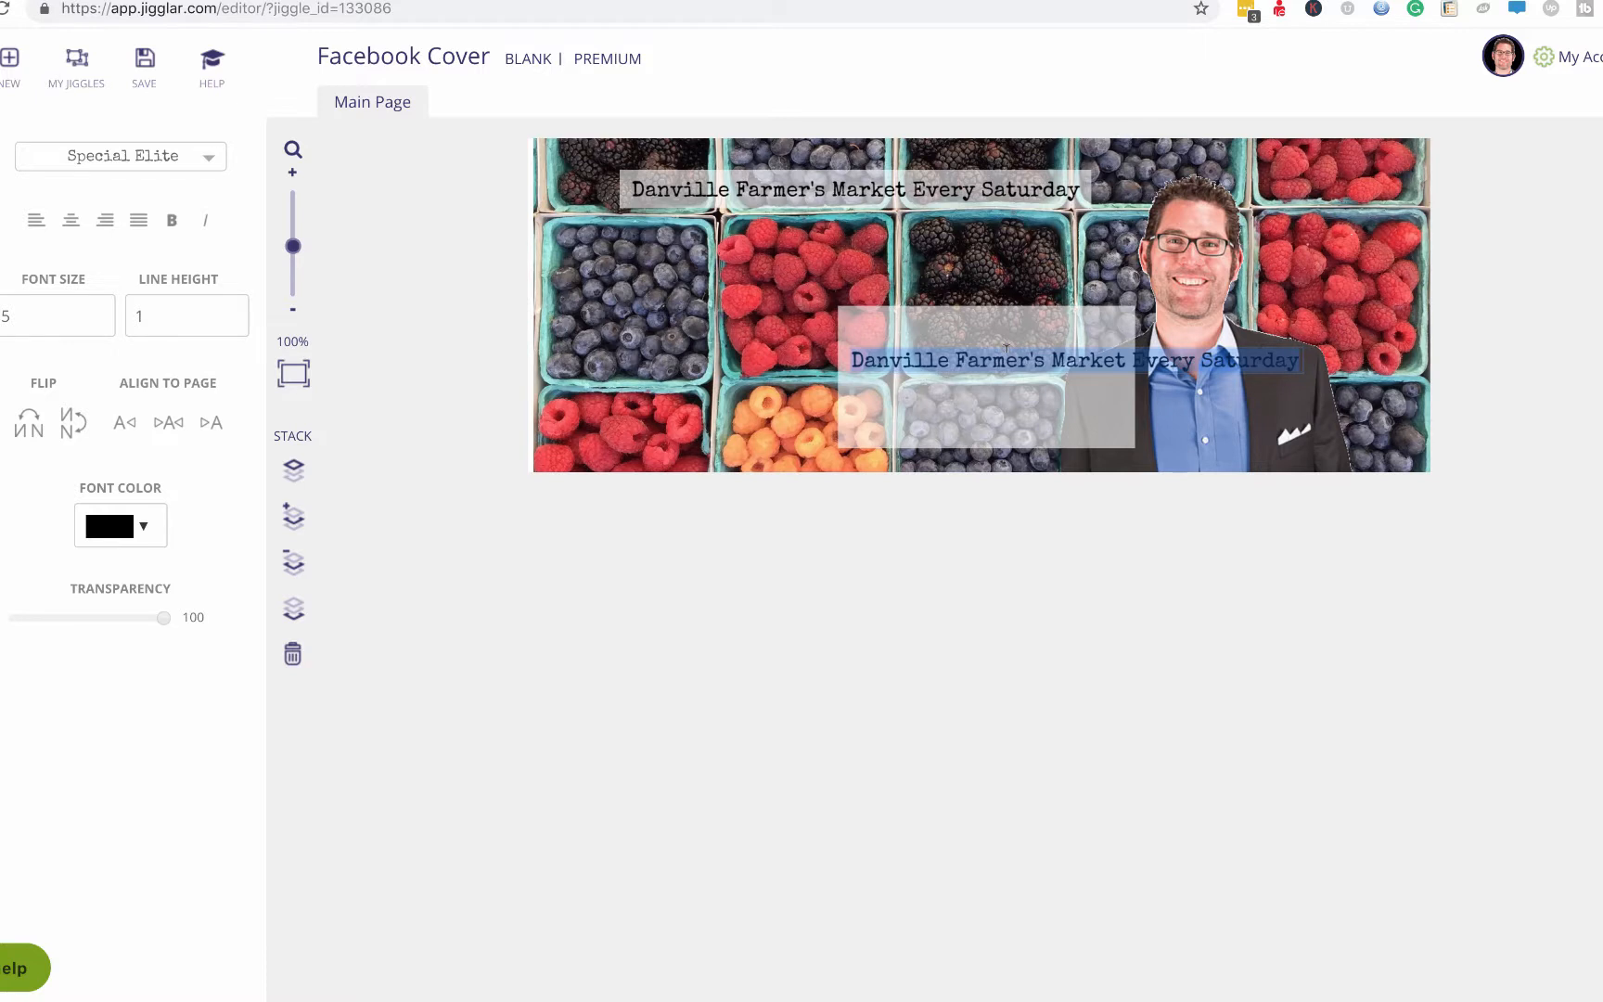
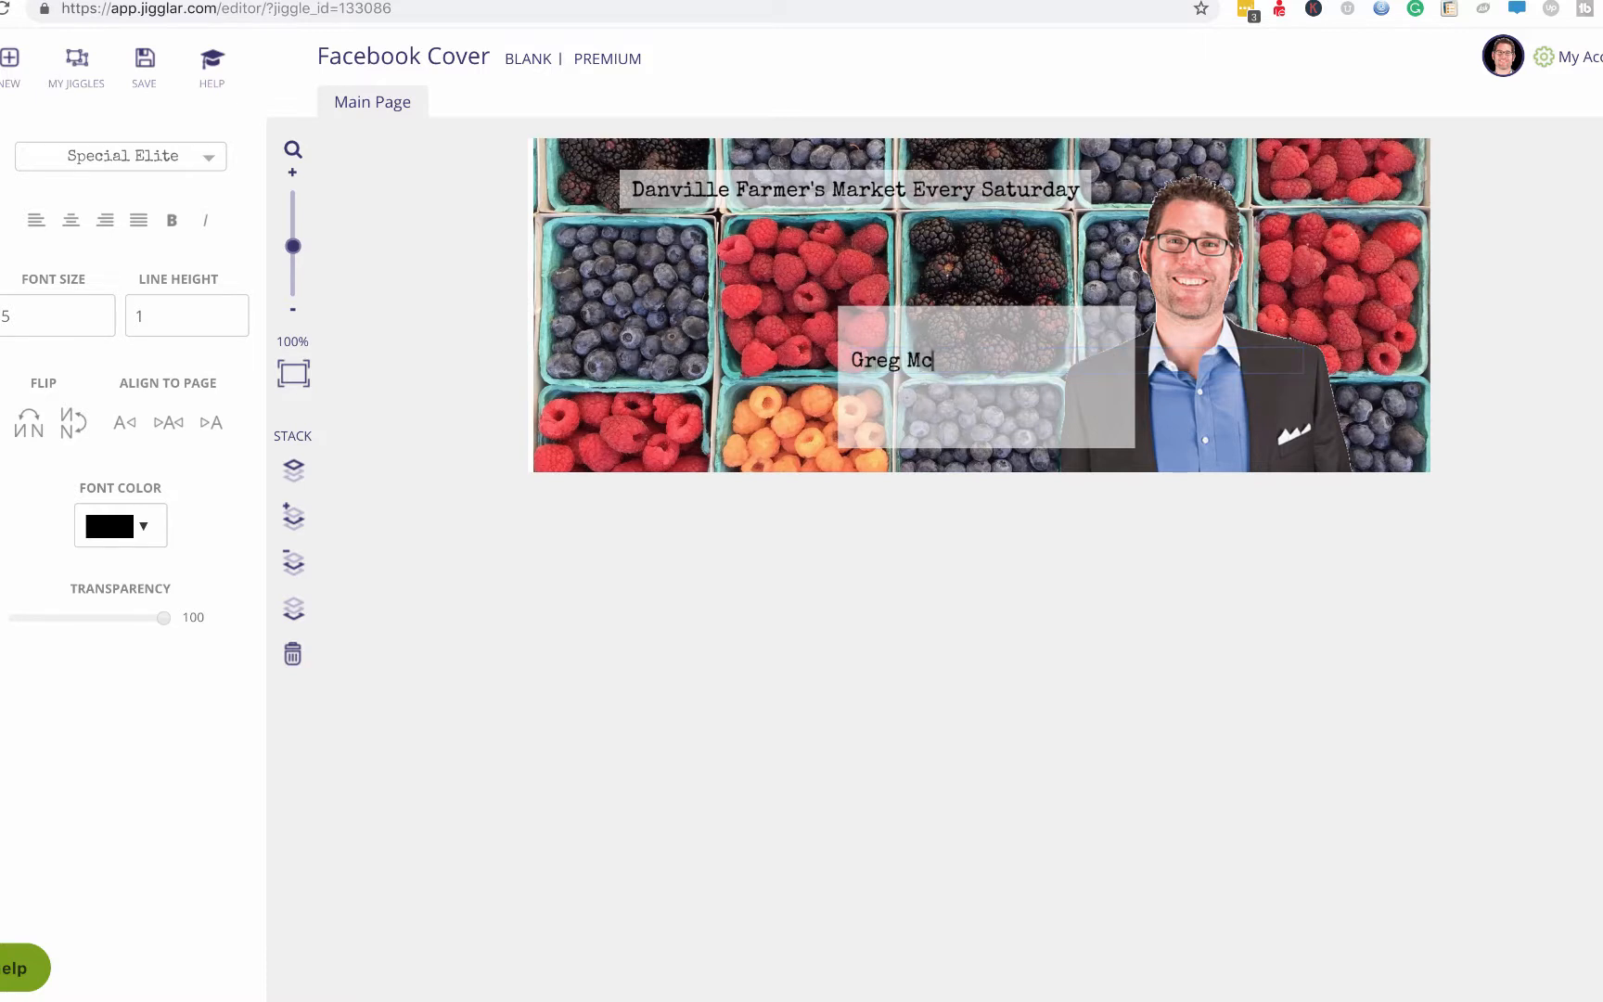
{"action": "triple_click", "coordinate": [1008, 359]}
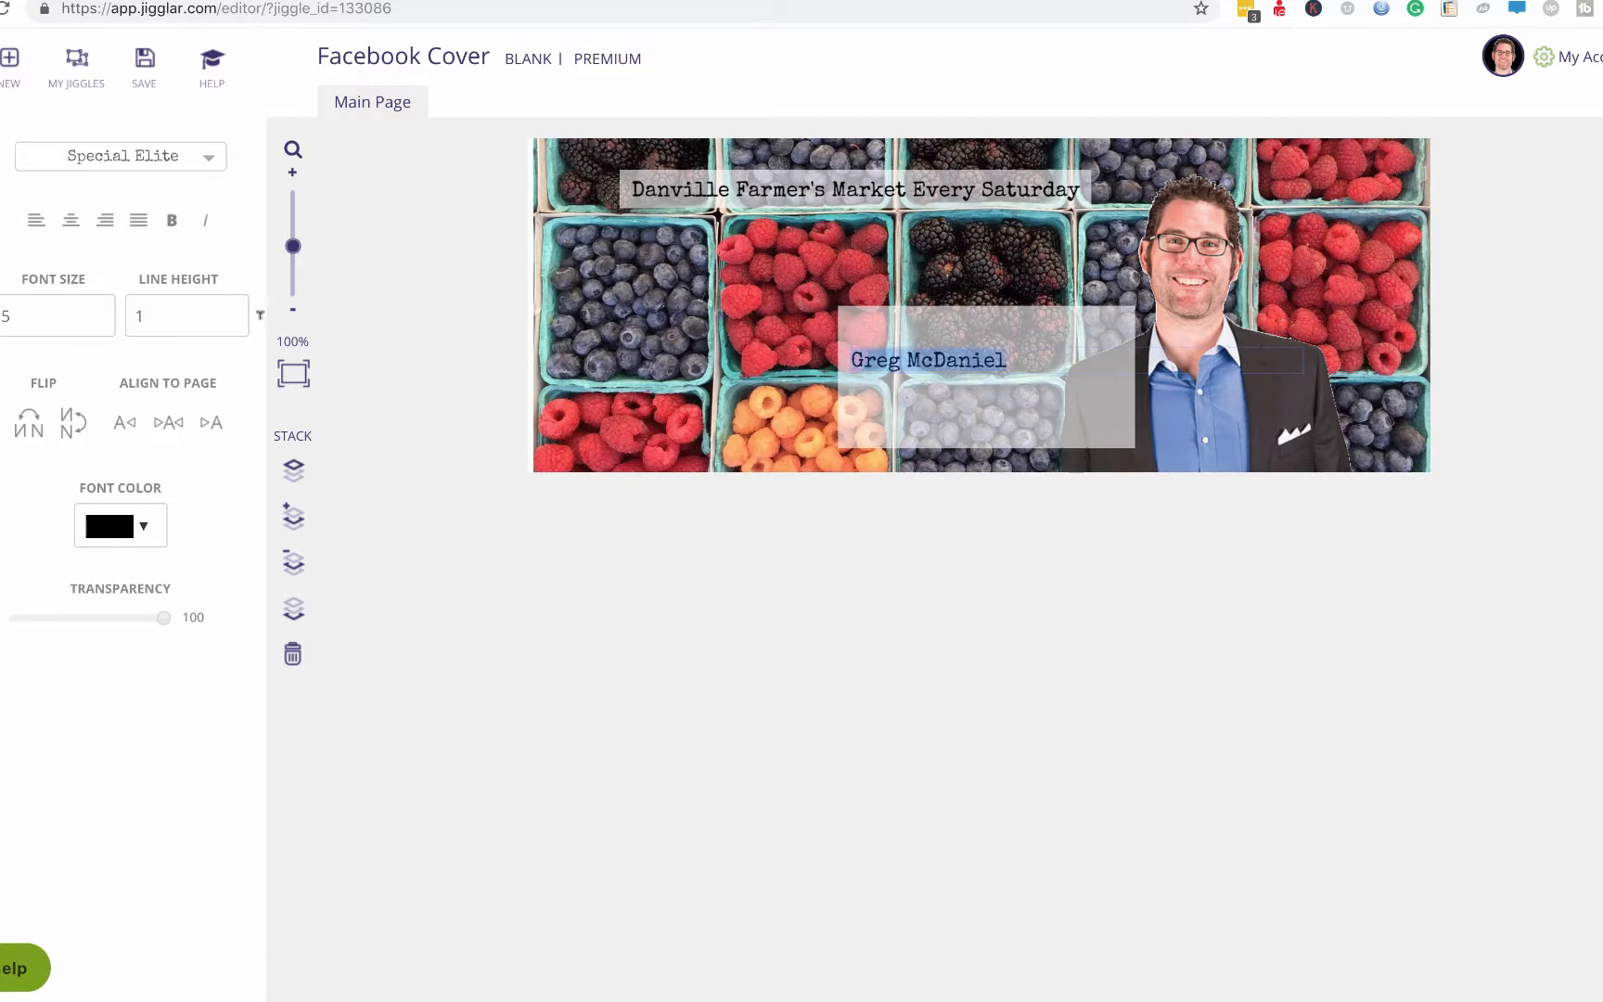
Set the agent name to Bitter at size 9, then move it up and narrow its box.
{"action": "left_click", "coordinate": [206, 160]}
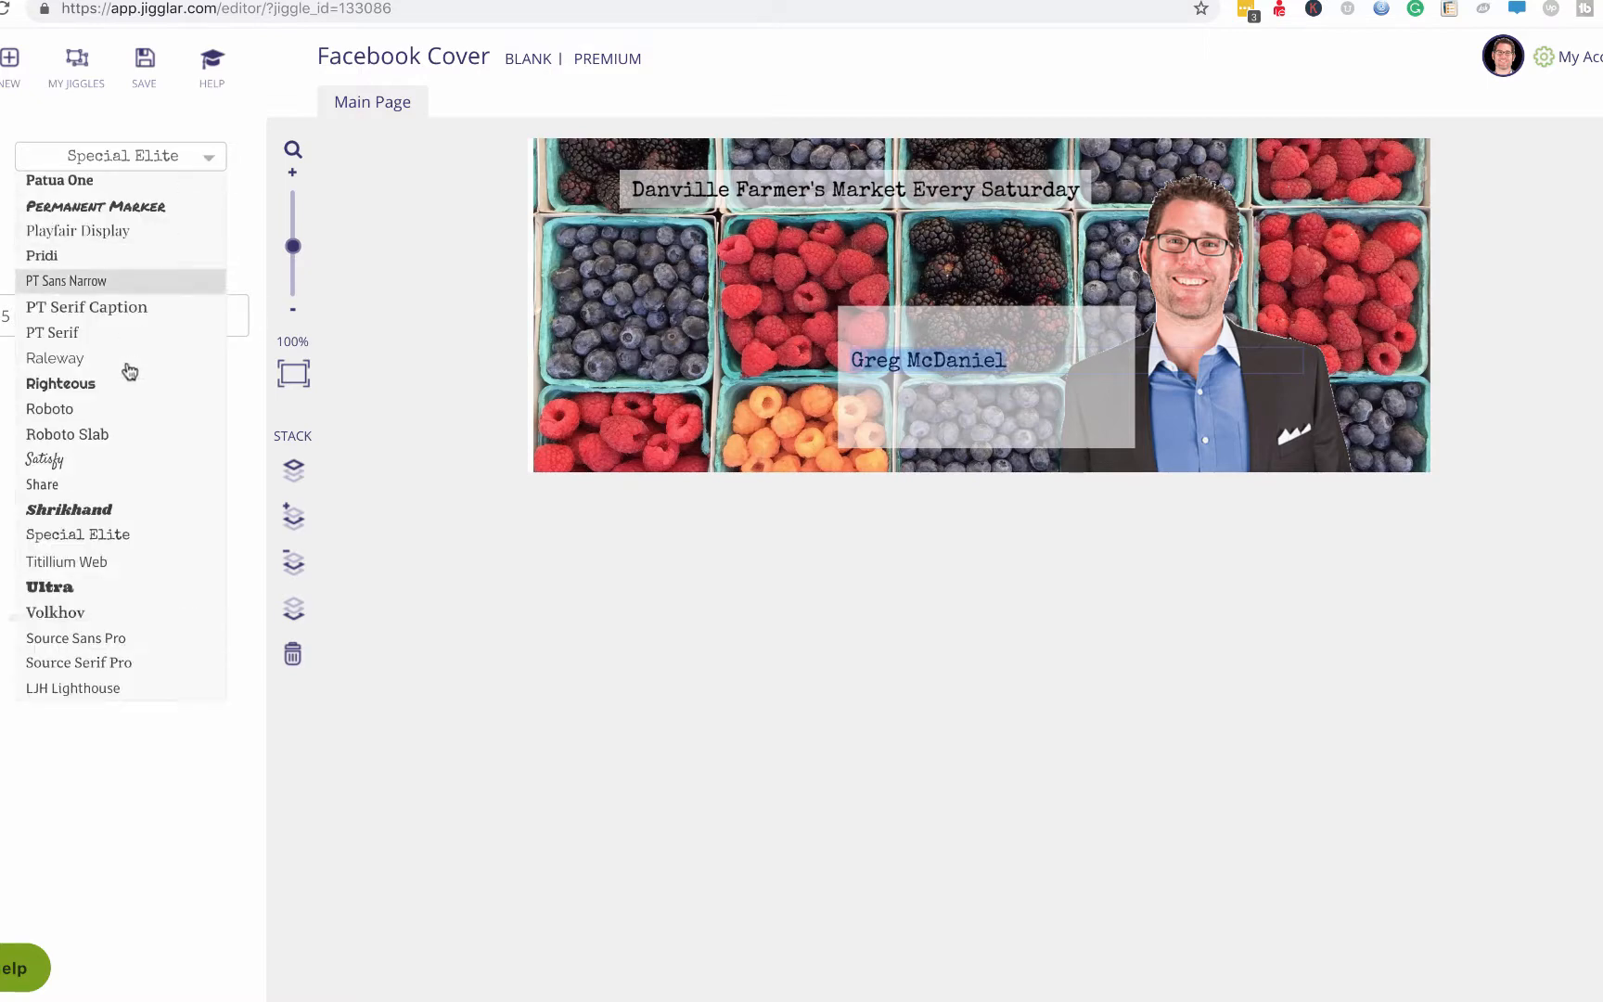
{"action": "scroll", "coordinate": [129, 371], "scroll_direction": "up", "scroll_amount": 10}
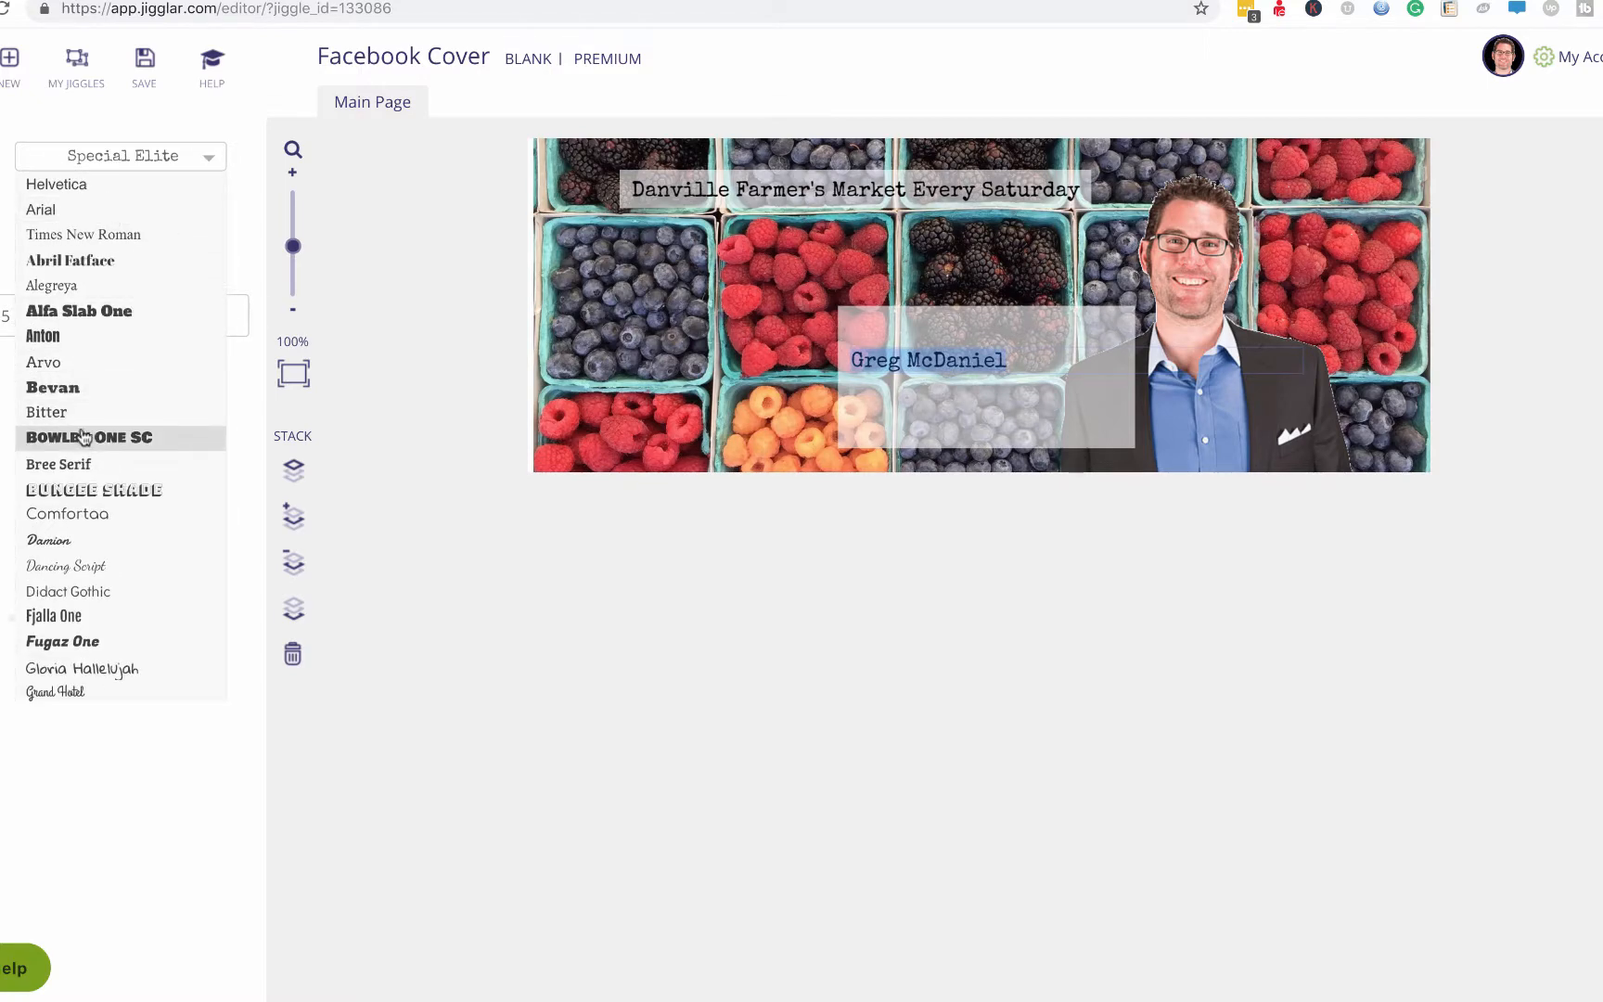
{"action": "left_click", "coordinate": [79, 414]}
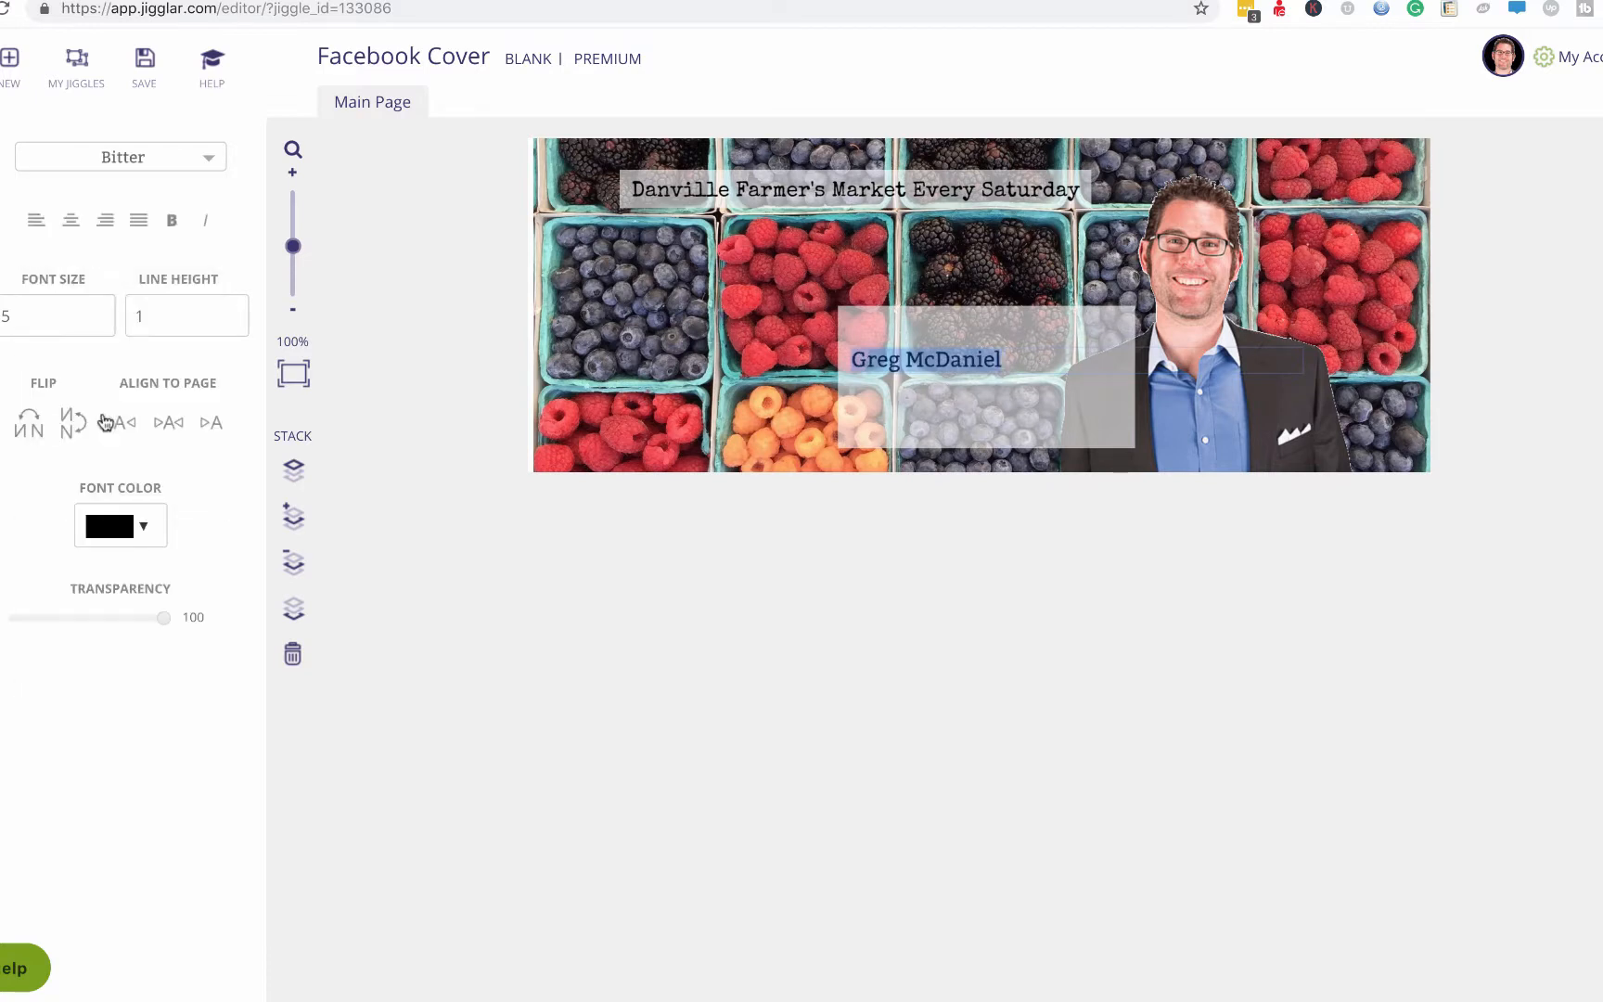
{"action": "left_click", "coordinate": [97, 313]}
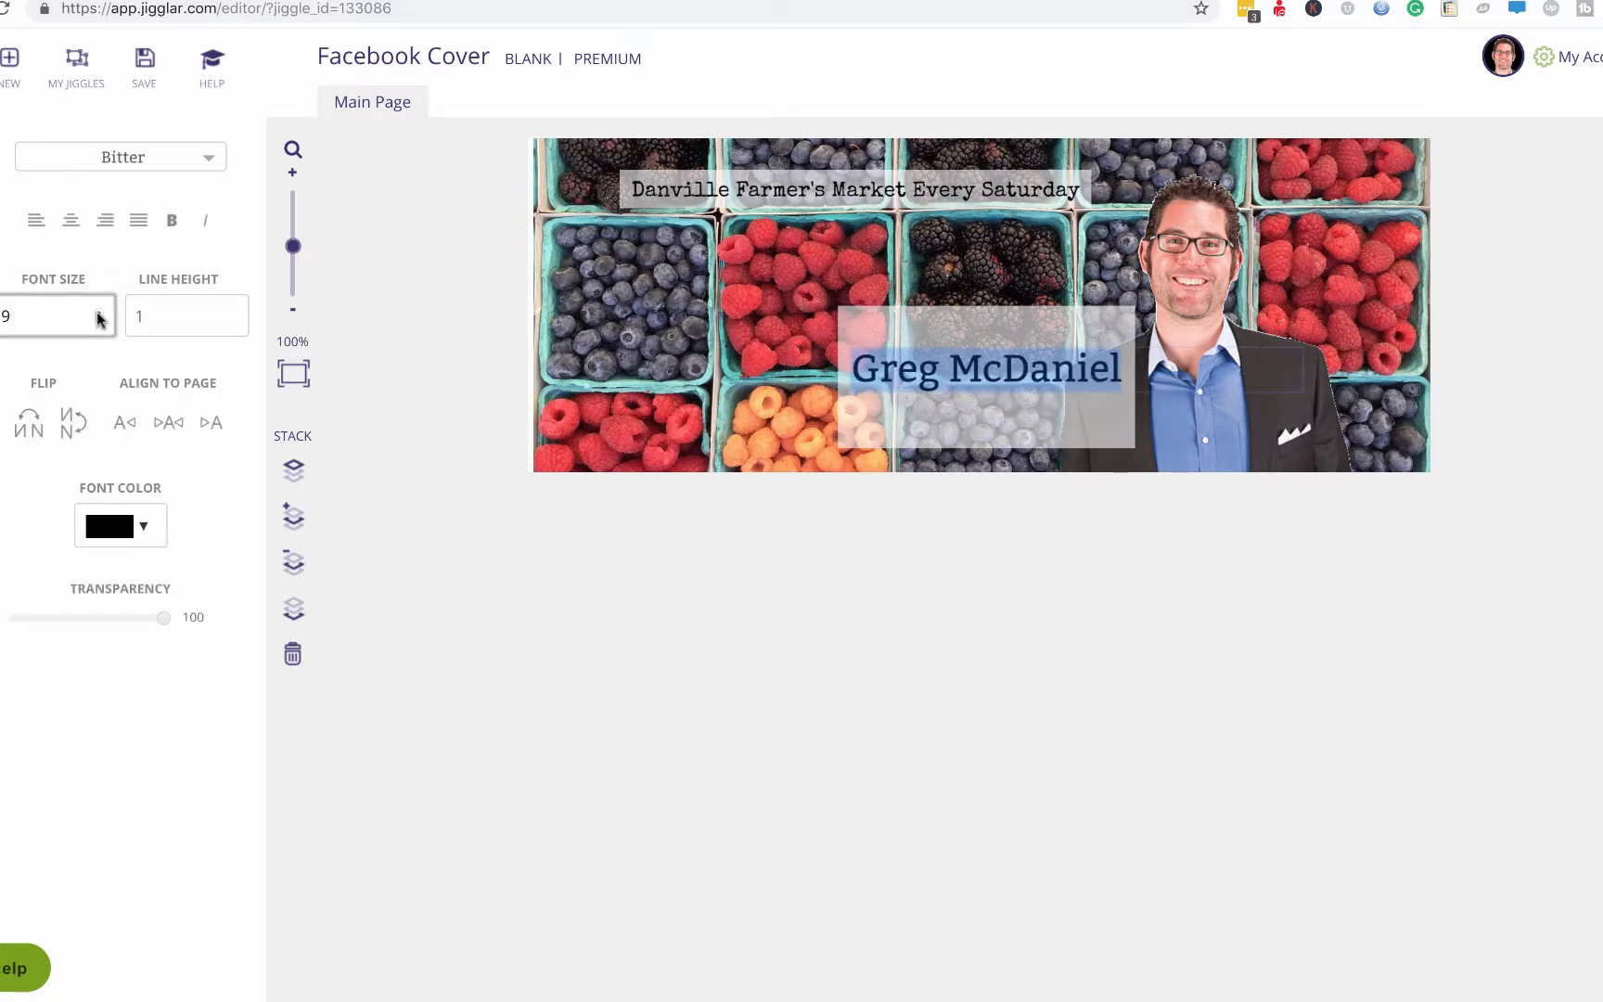
{"action": "left_click", "coordinate": [326, 434]}
{"action": "left_click", "coordinate": [1011, 387]}
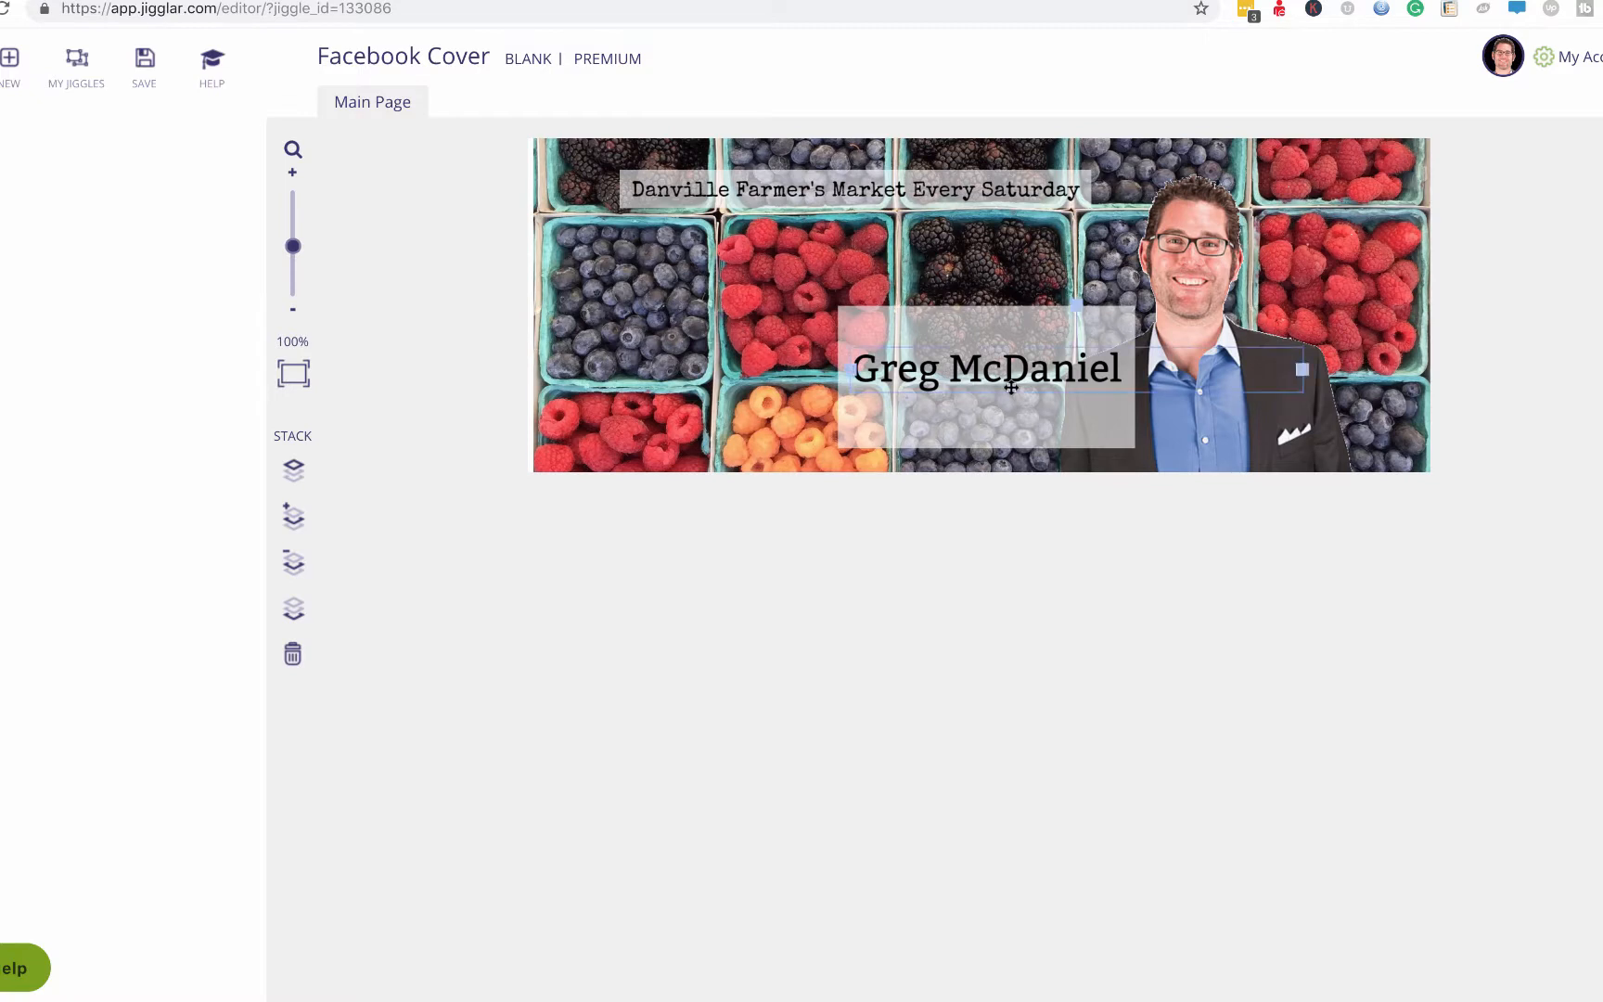
{"action": "left_click_drag", "start_coordinate": [1011, 386], "coordinate": [1011, 359]}
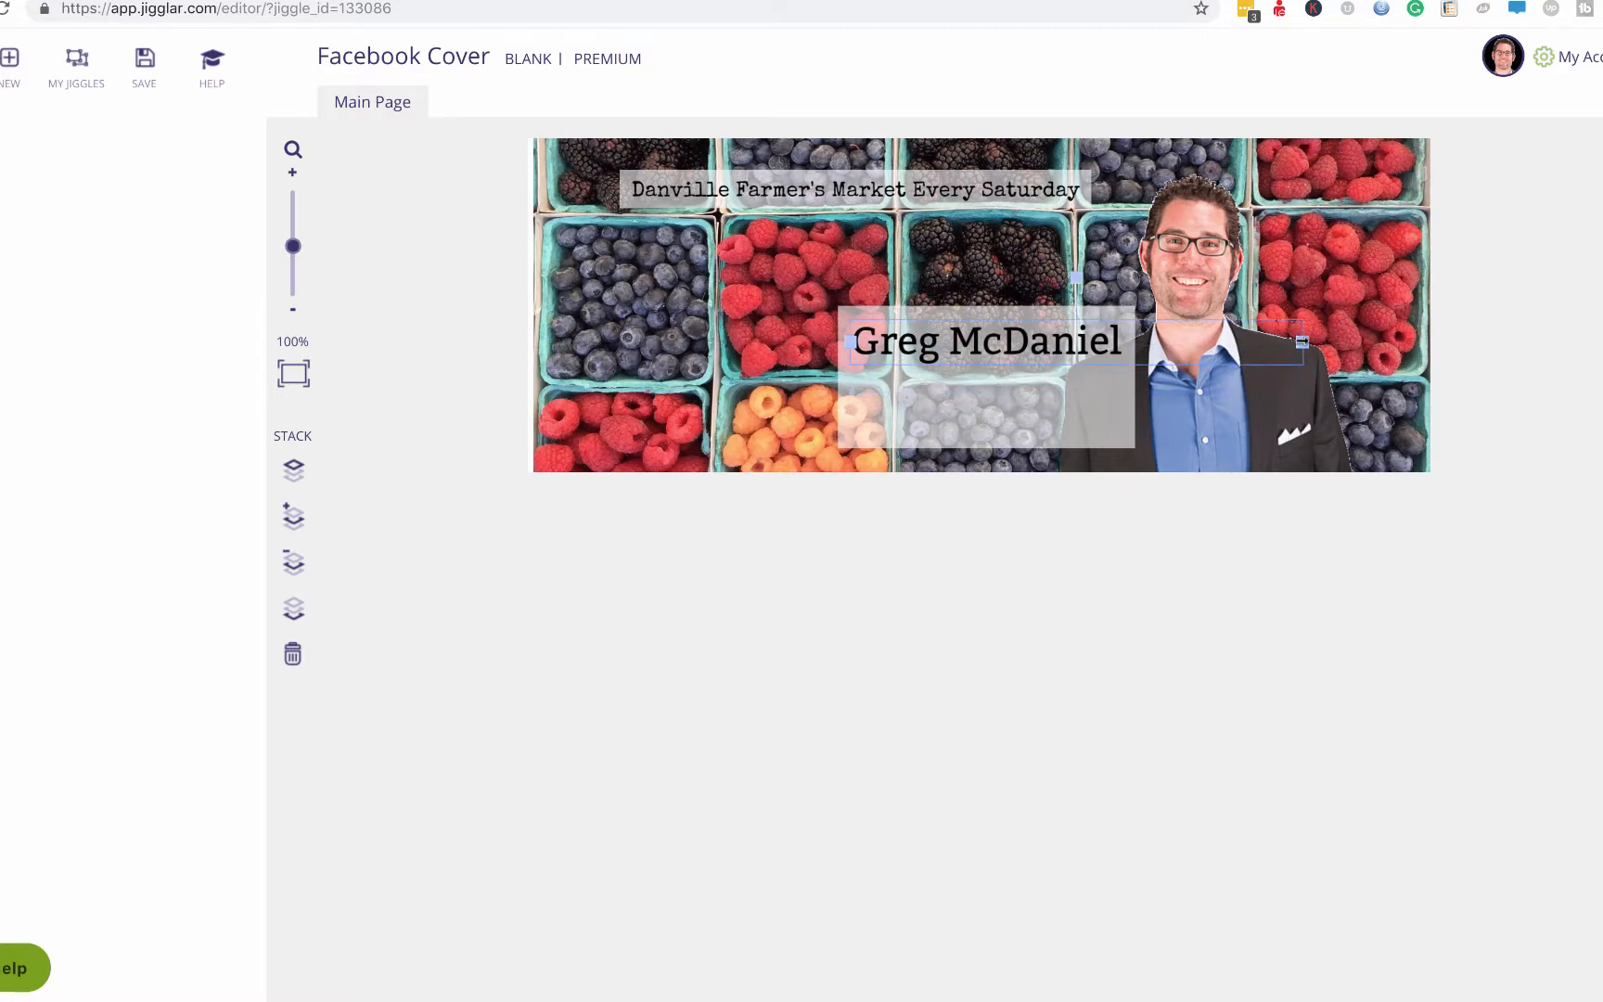
{"action": "left_click_drag", "start_coordinate": [1301, 341], "coordinate": [1129, 341]}
Duplicate the name box, replace its text with the realty company name, and shrink its size.
{"action": "key", "text": "super+v"}
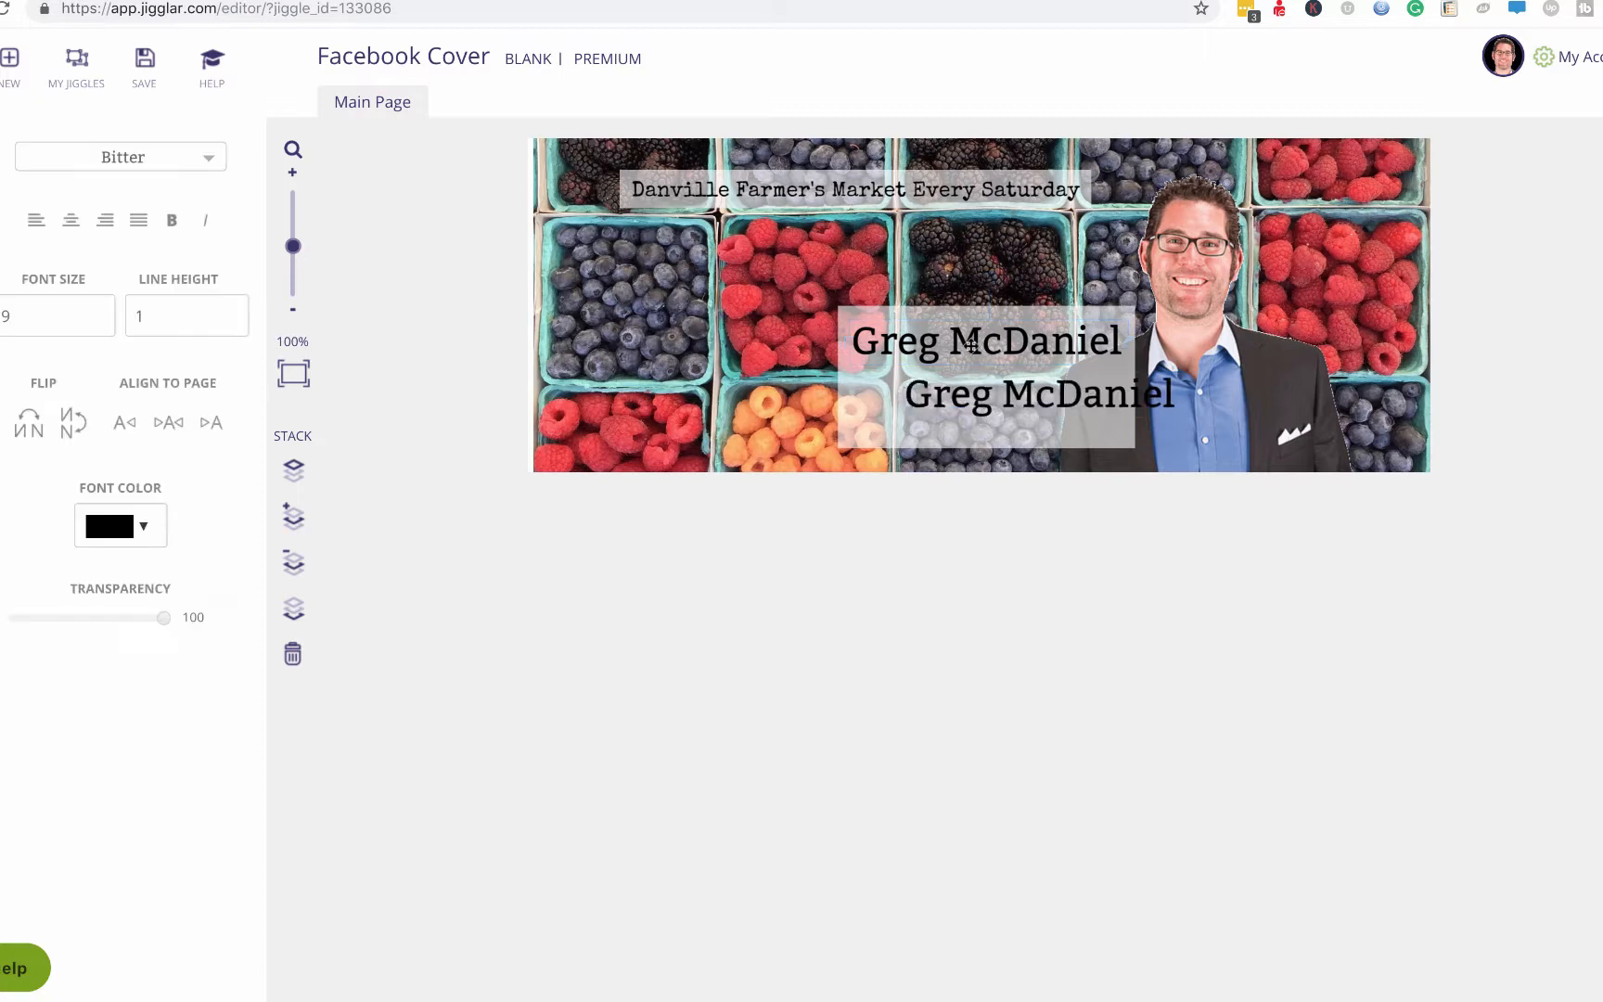
{"action": "left_click", "coordinate": [1136, 634]}
{"action": "double_click", "coordinate": [1039, 397]}
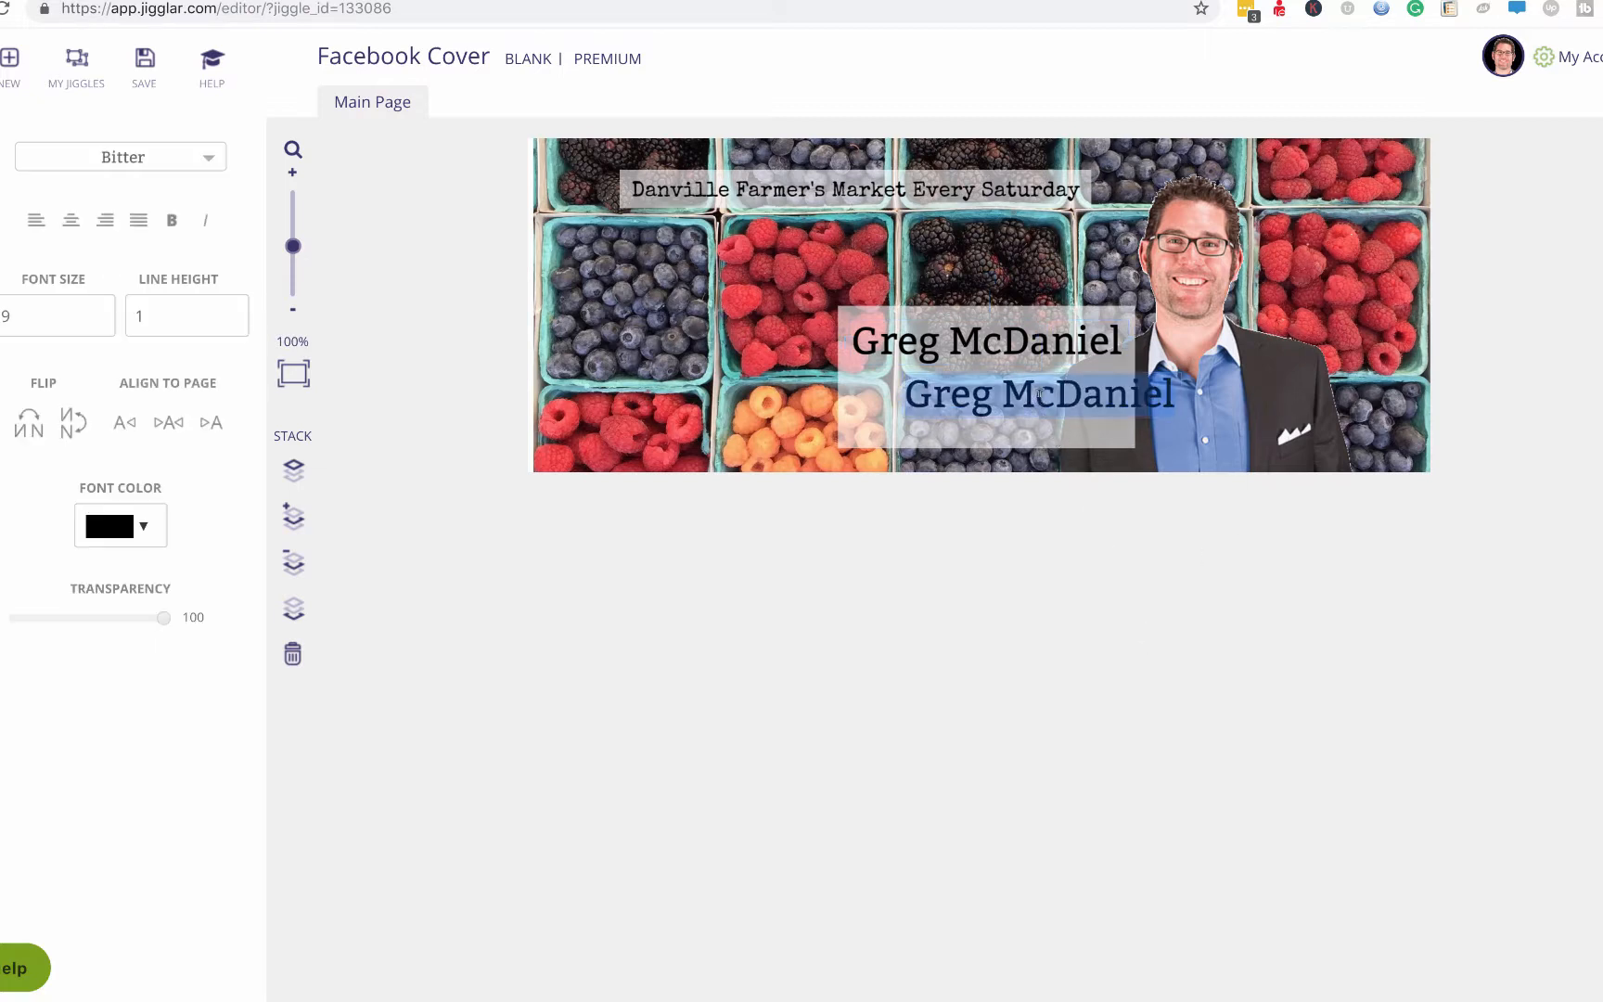
{"action": "type", "text": "McDanie"}
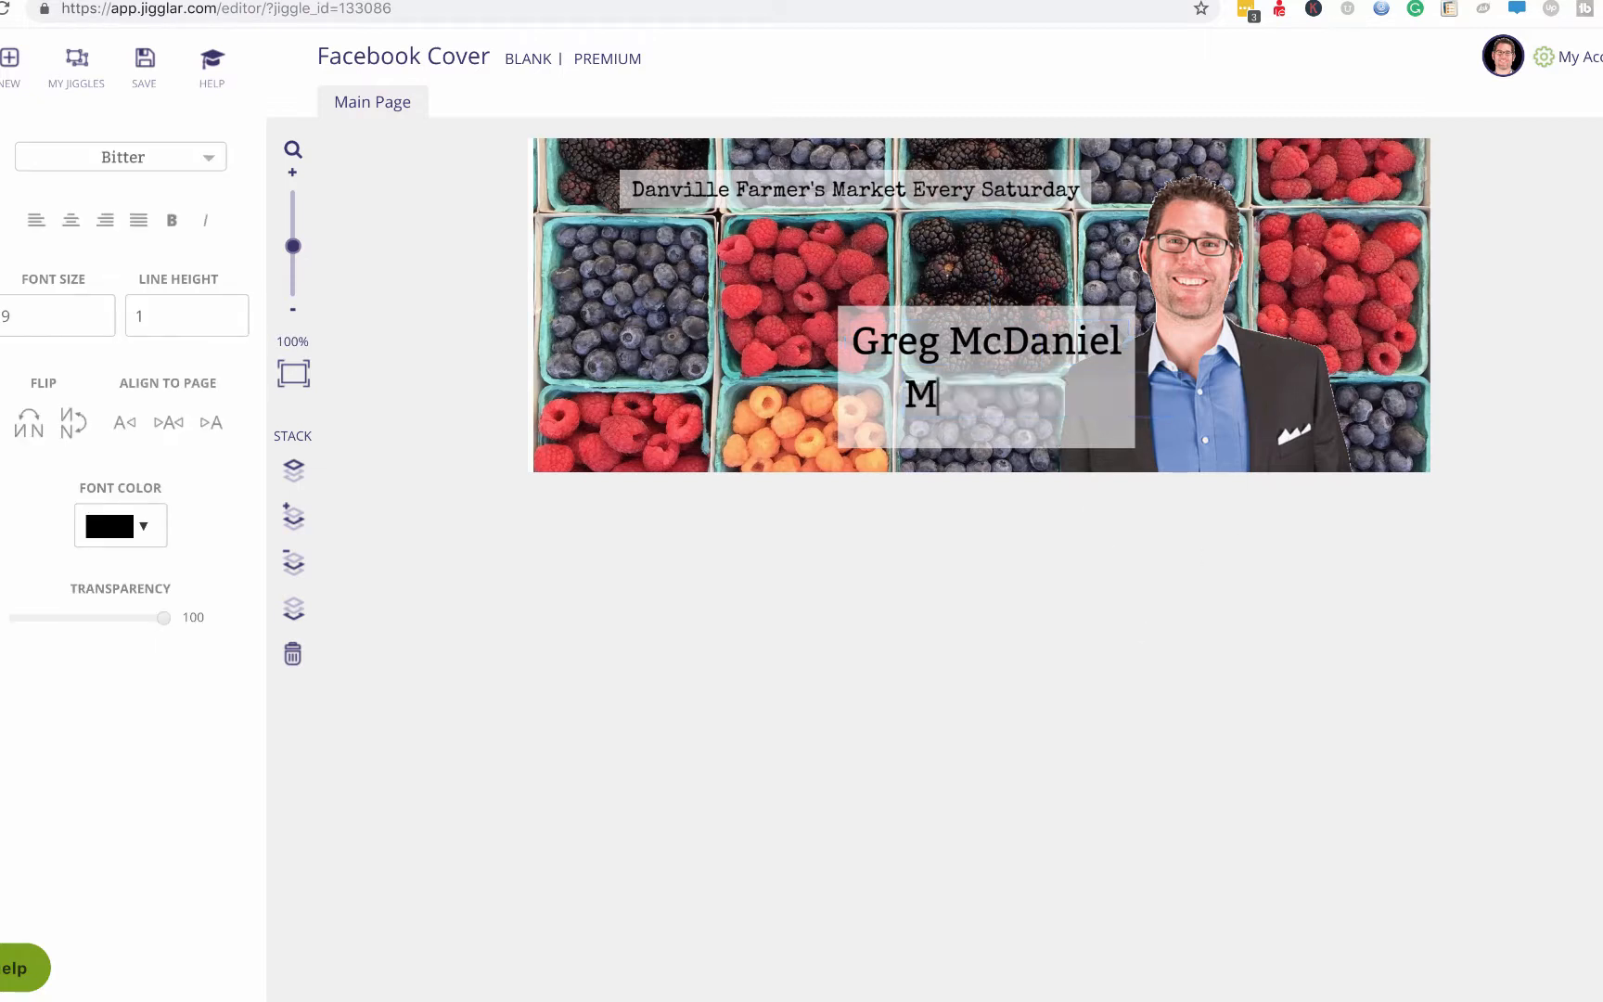
{"action": "type", "text": "l "}
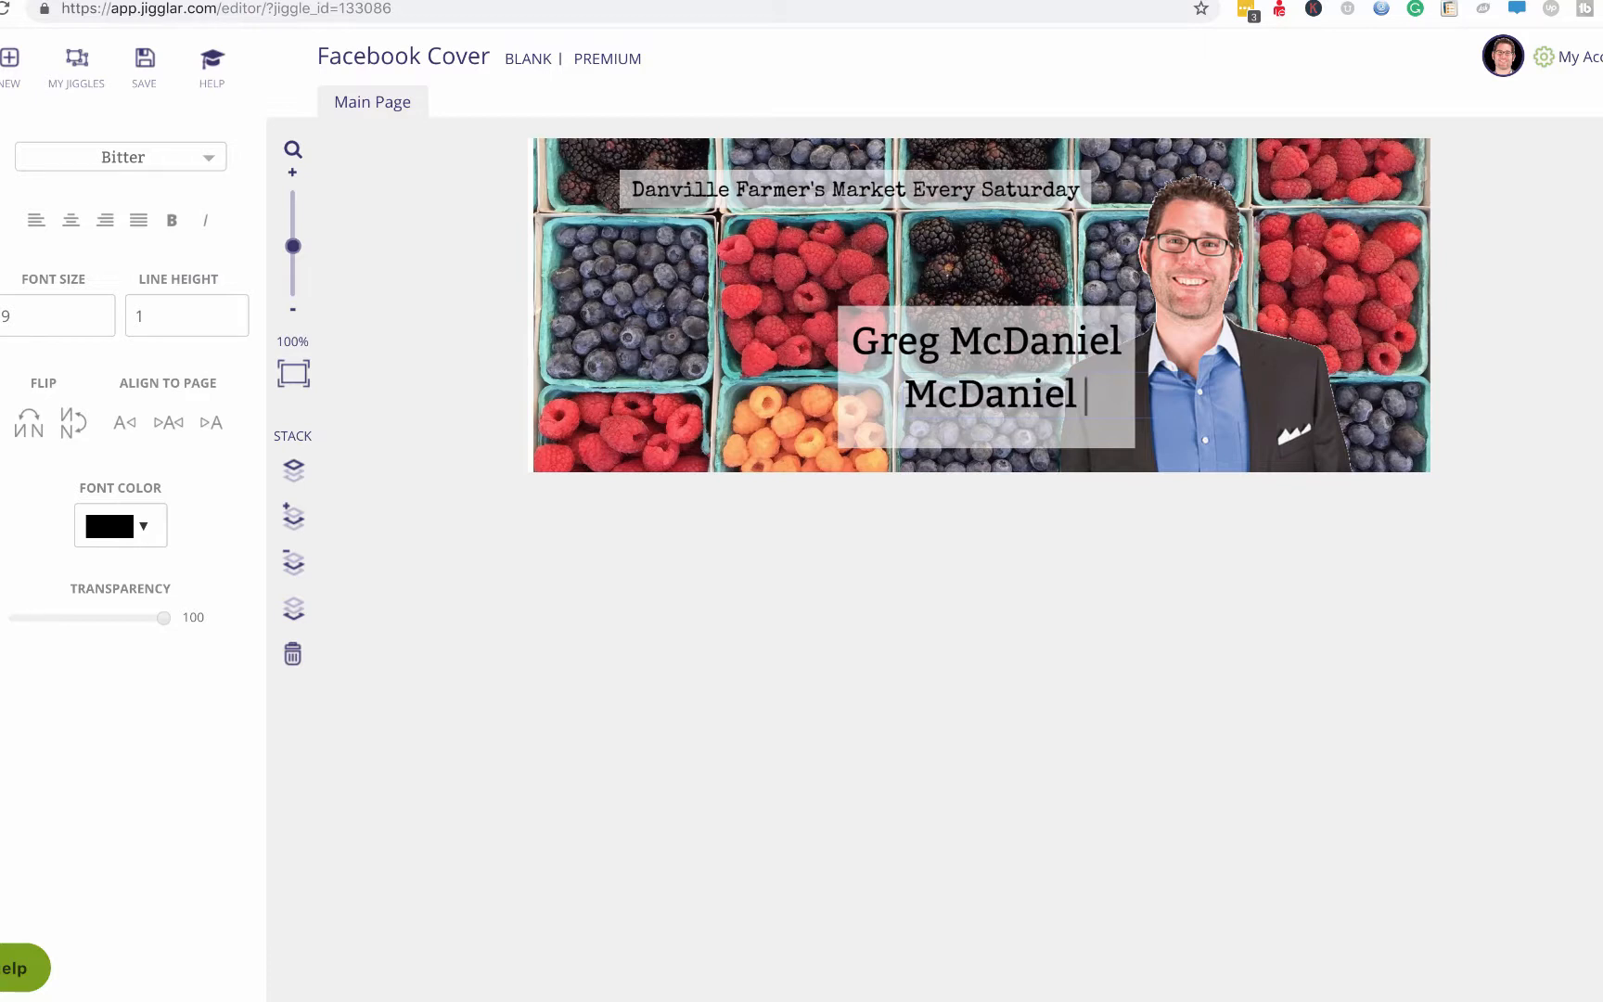
{"action": "type", "text": "Callah"}
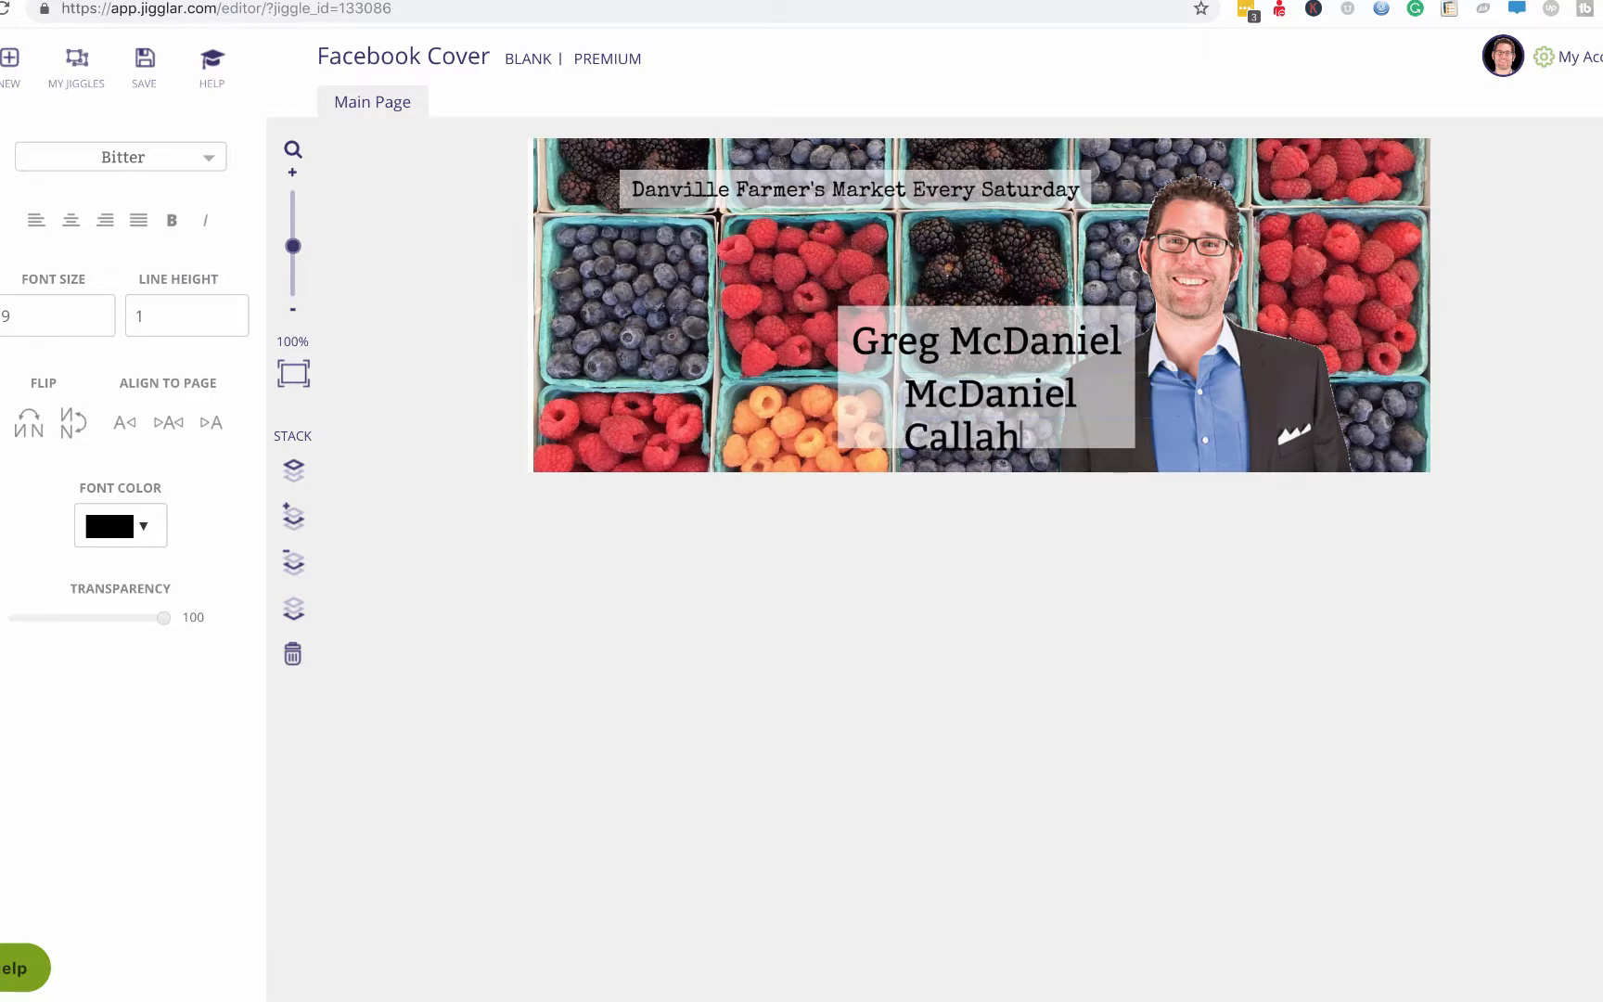
{"action": "type", "text": "an Real"}
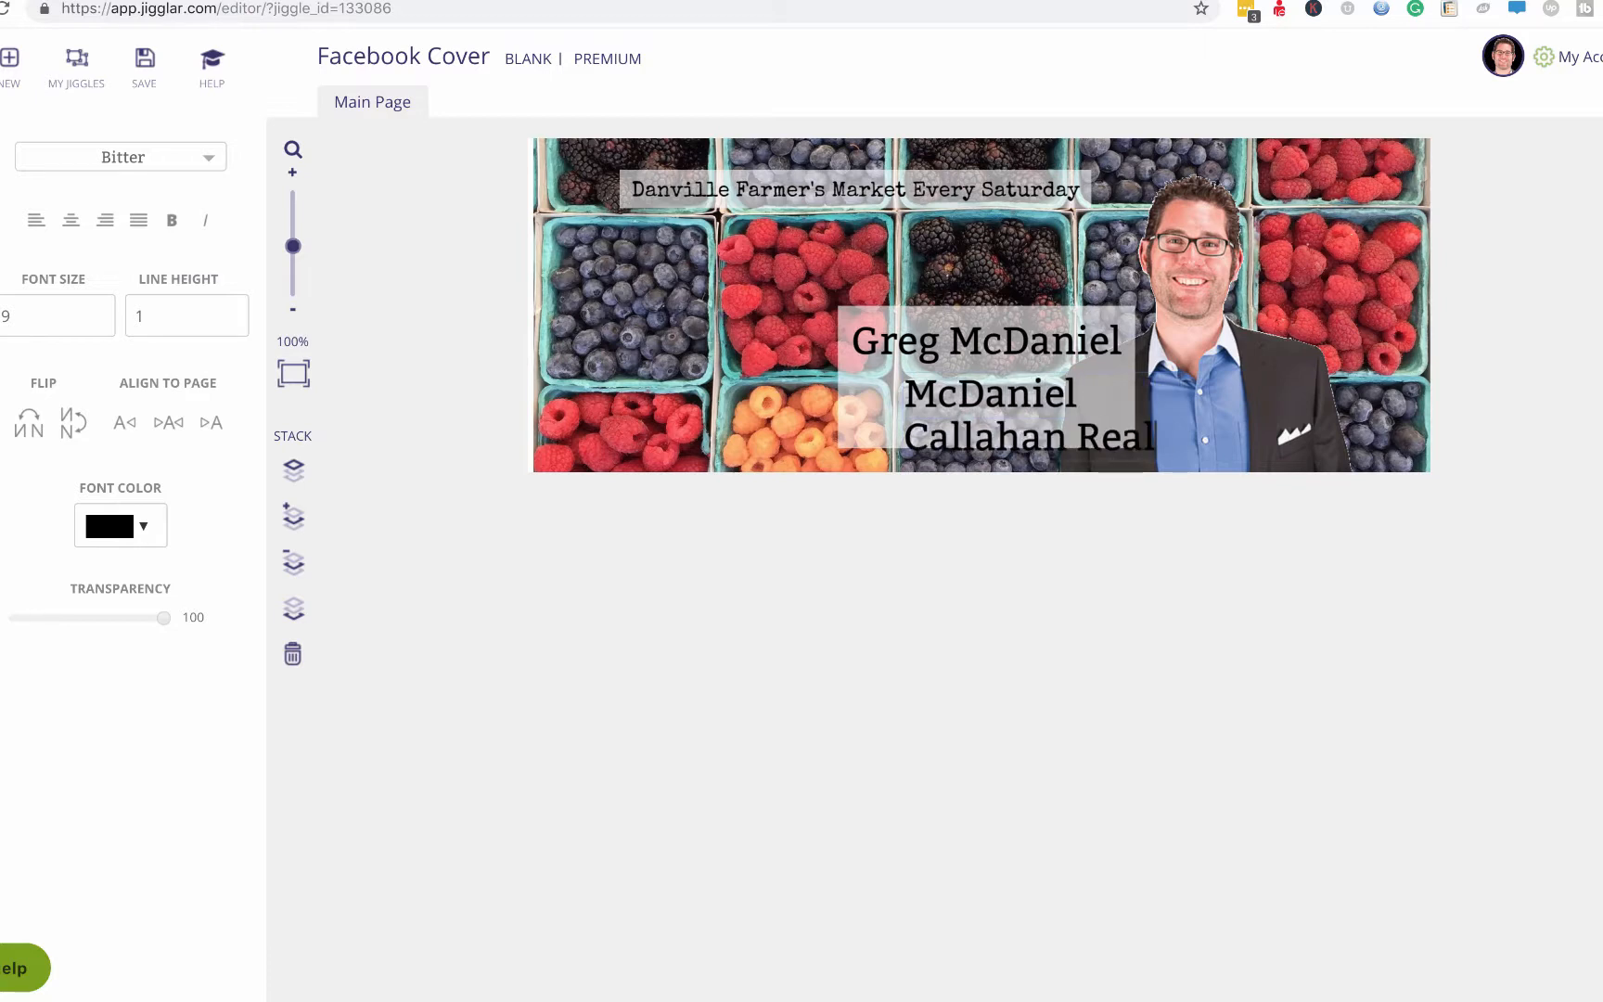
{"action": "type", "text": "ty"}
{"action": "key", "text": "ctrl+a"}
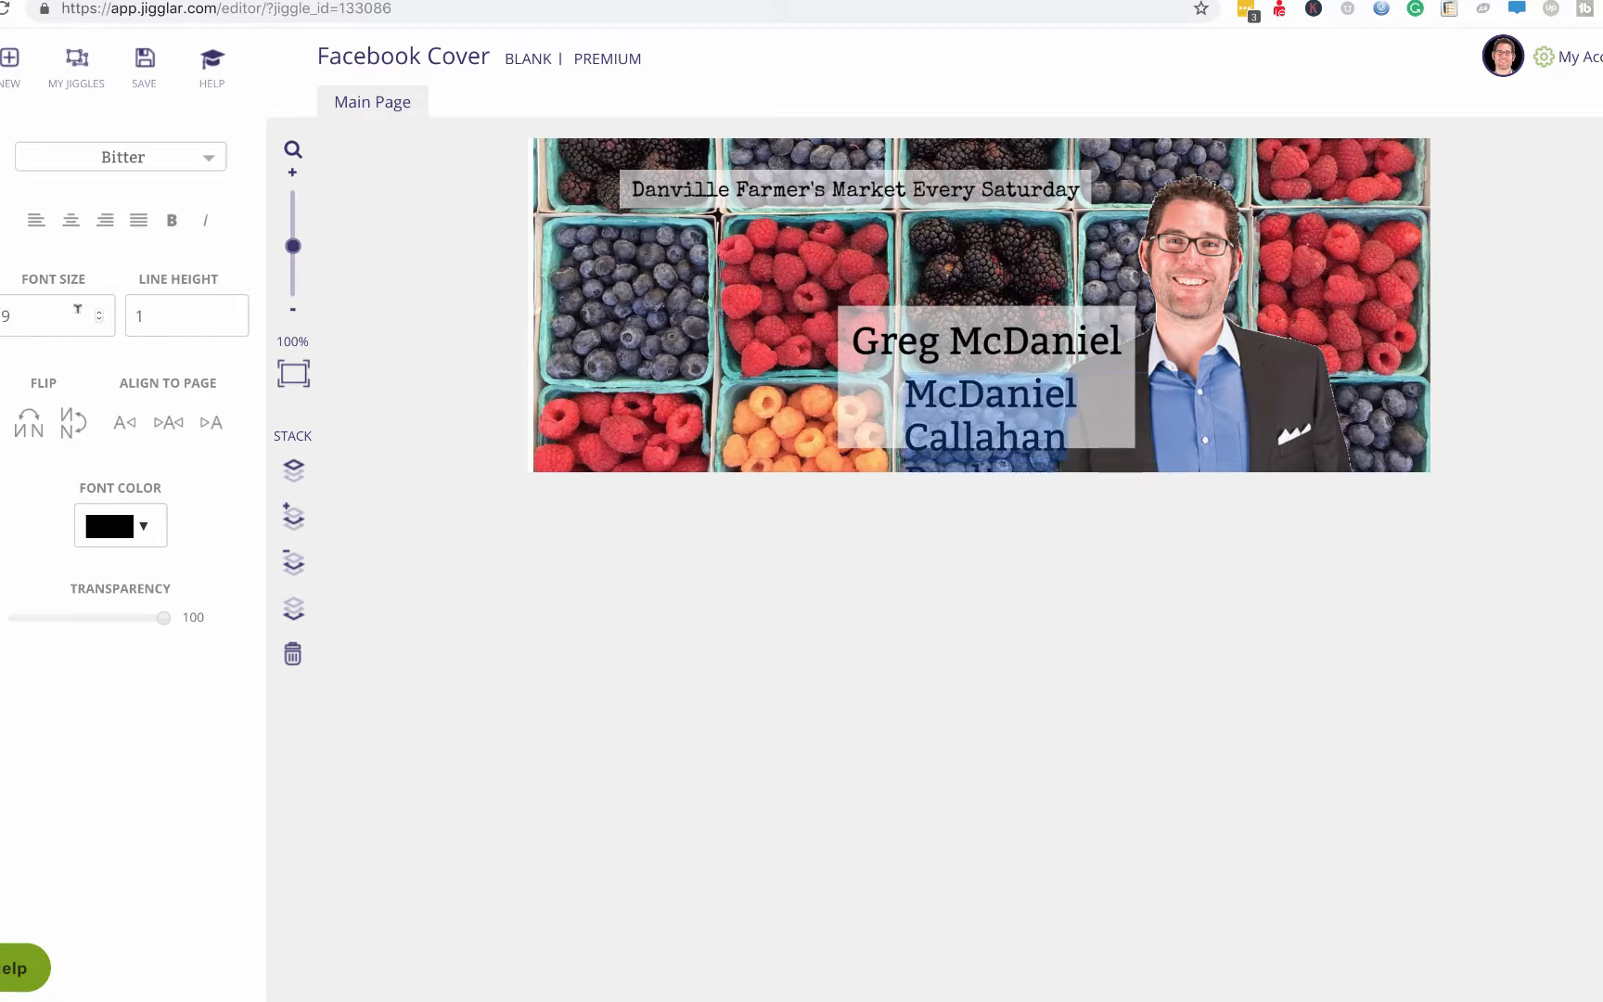
{"action": "left_click", "coordinate": [99, 320]}
{"action": "left_click", "coordinate": [99, 320]}
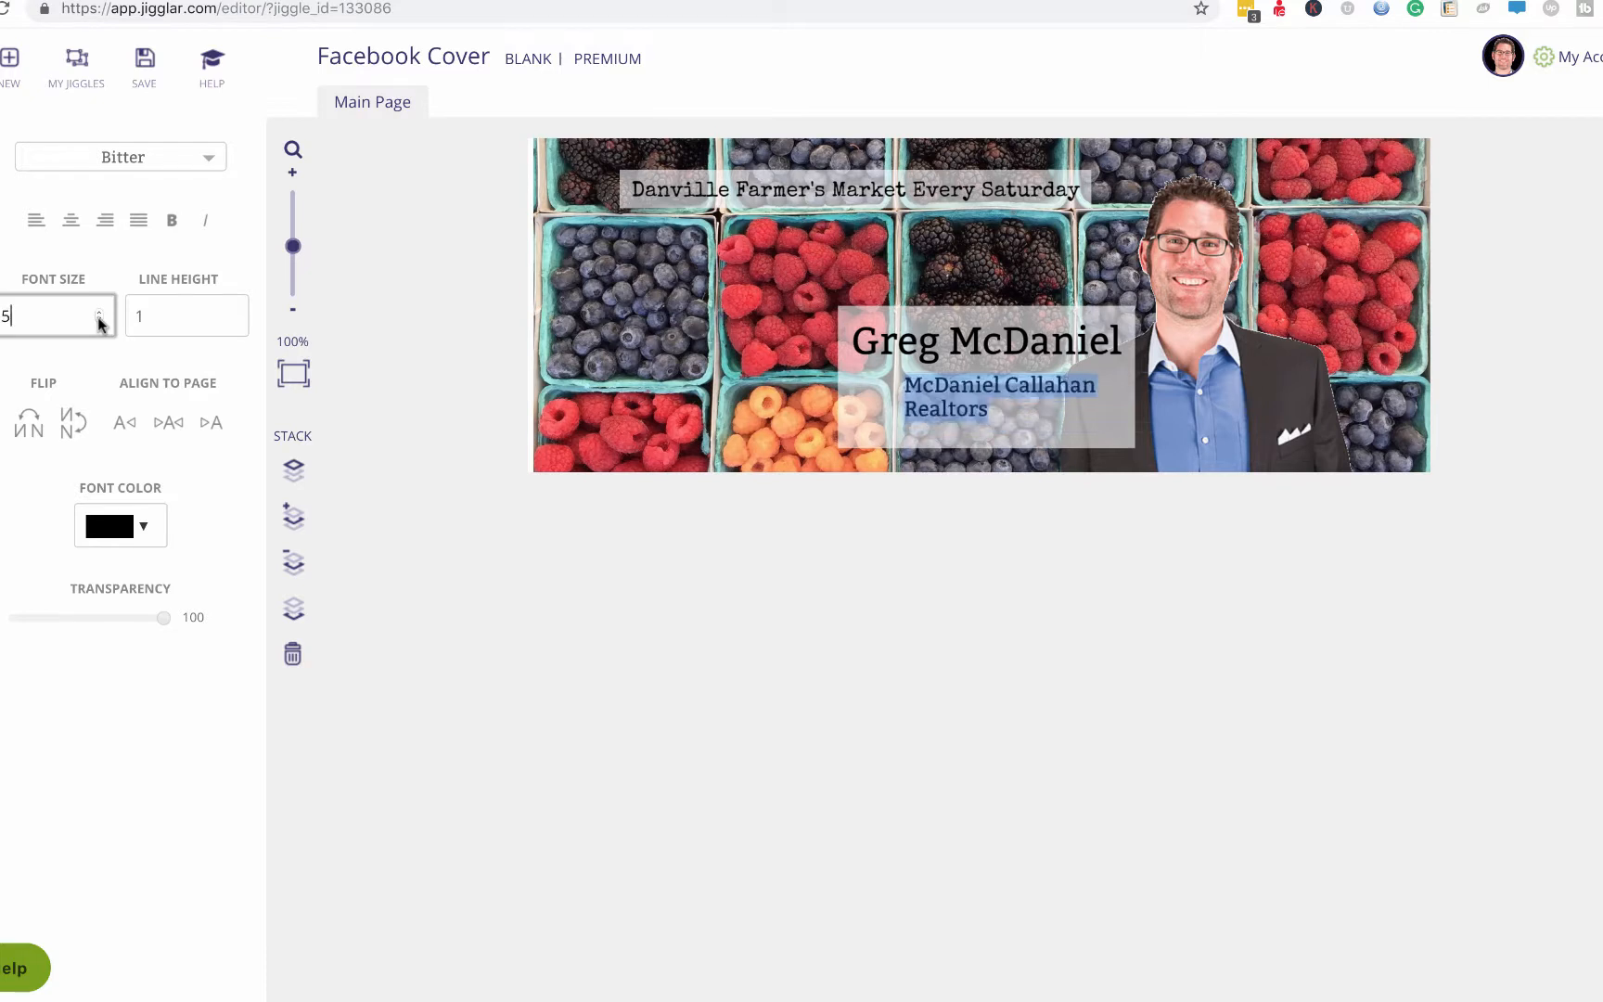
{"action": "left_click", "coordinate": [99, 319]}
{"action": "left_click", "coordinate": [784, 523]}
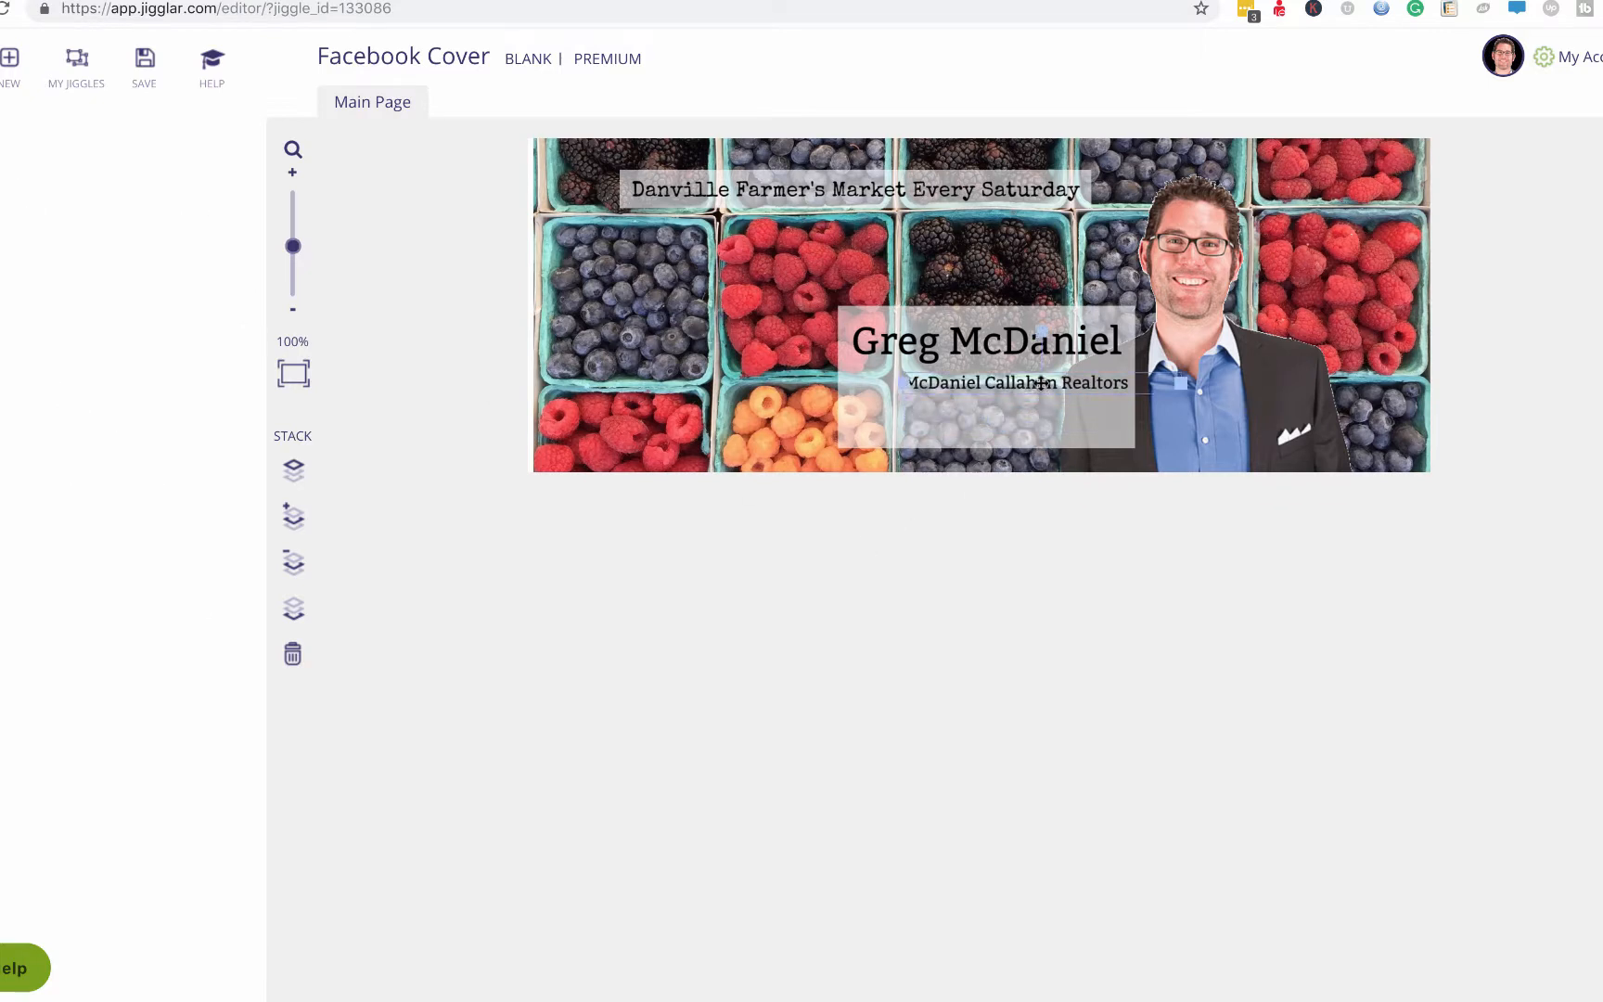
Raise the company line to size 5 and widen it onto one line under the name.
{"action": "left_click_drag", "start_coordinate": [1040, 383], "coordinate": [1009, 381]}
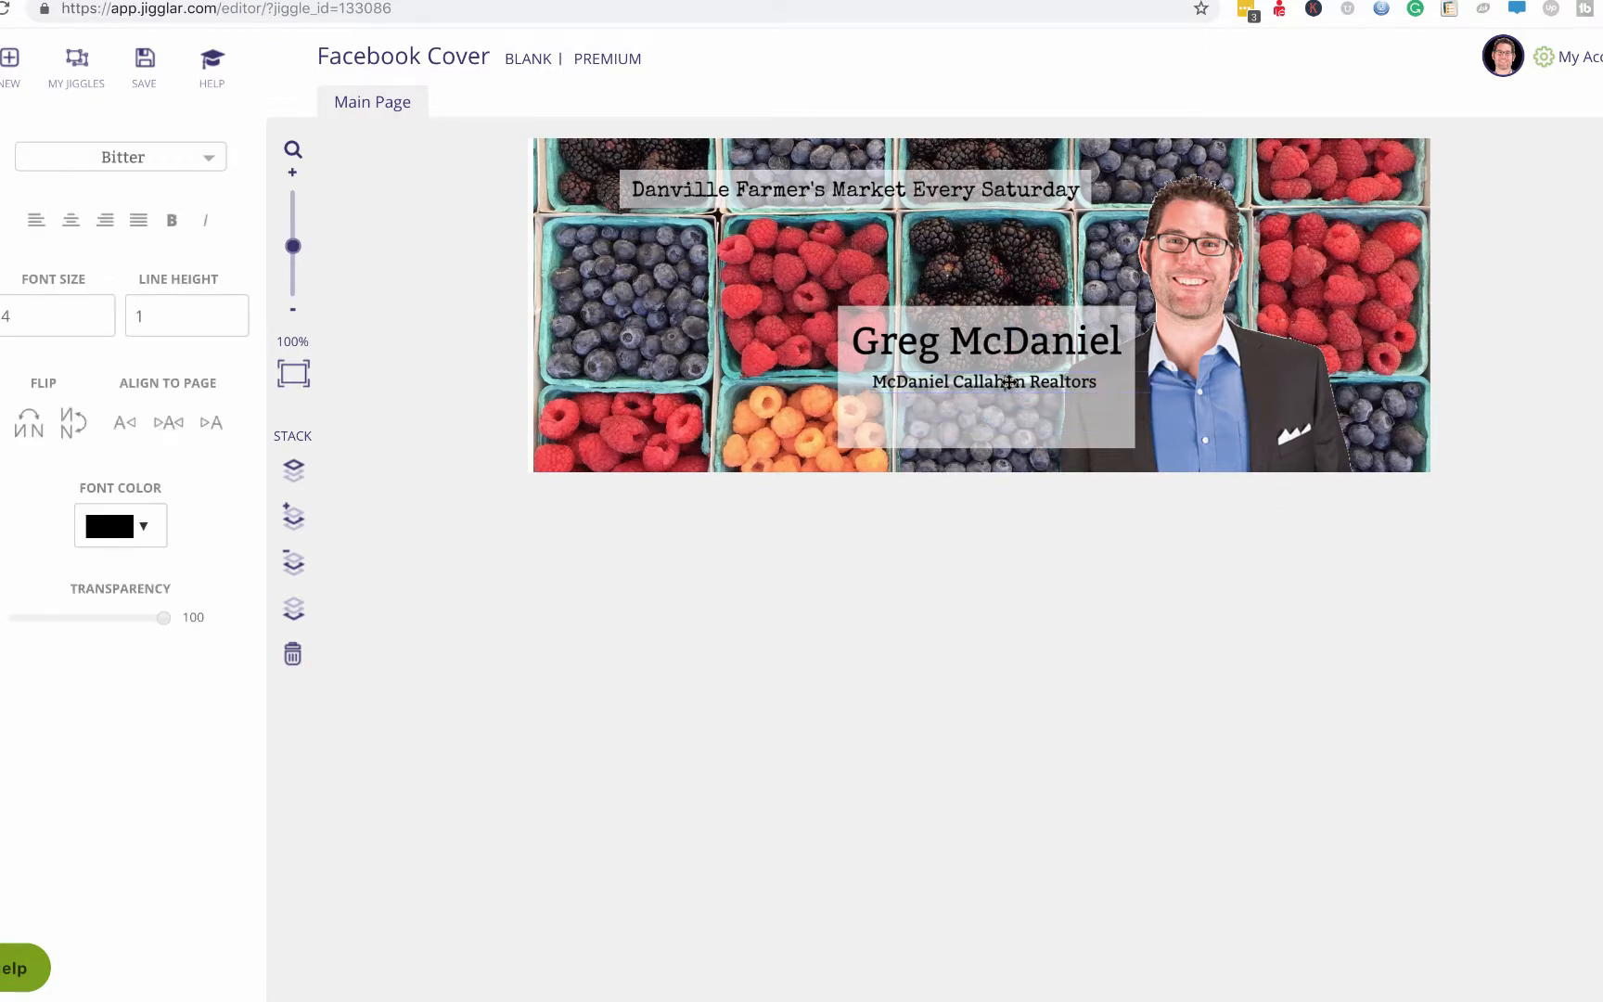
{"action": "triple_click", "coordinate": [1007, 380]}
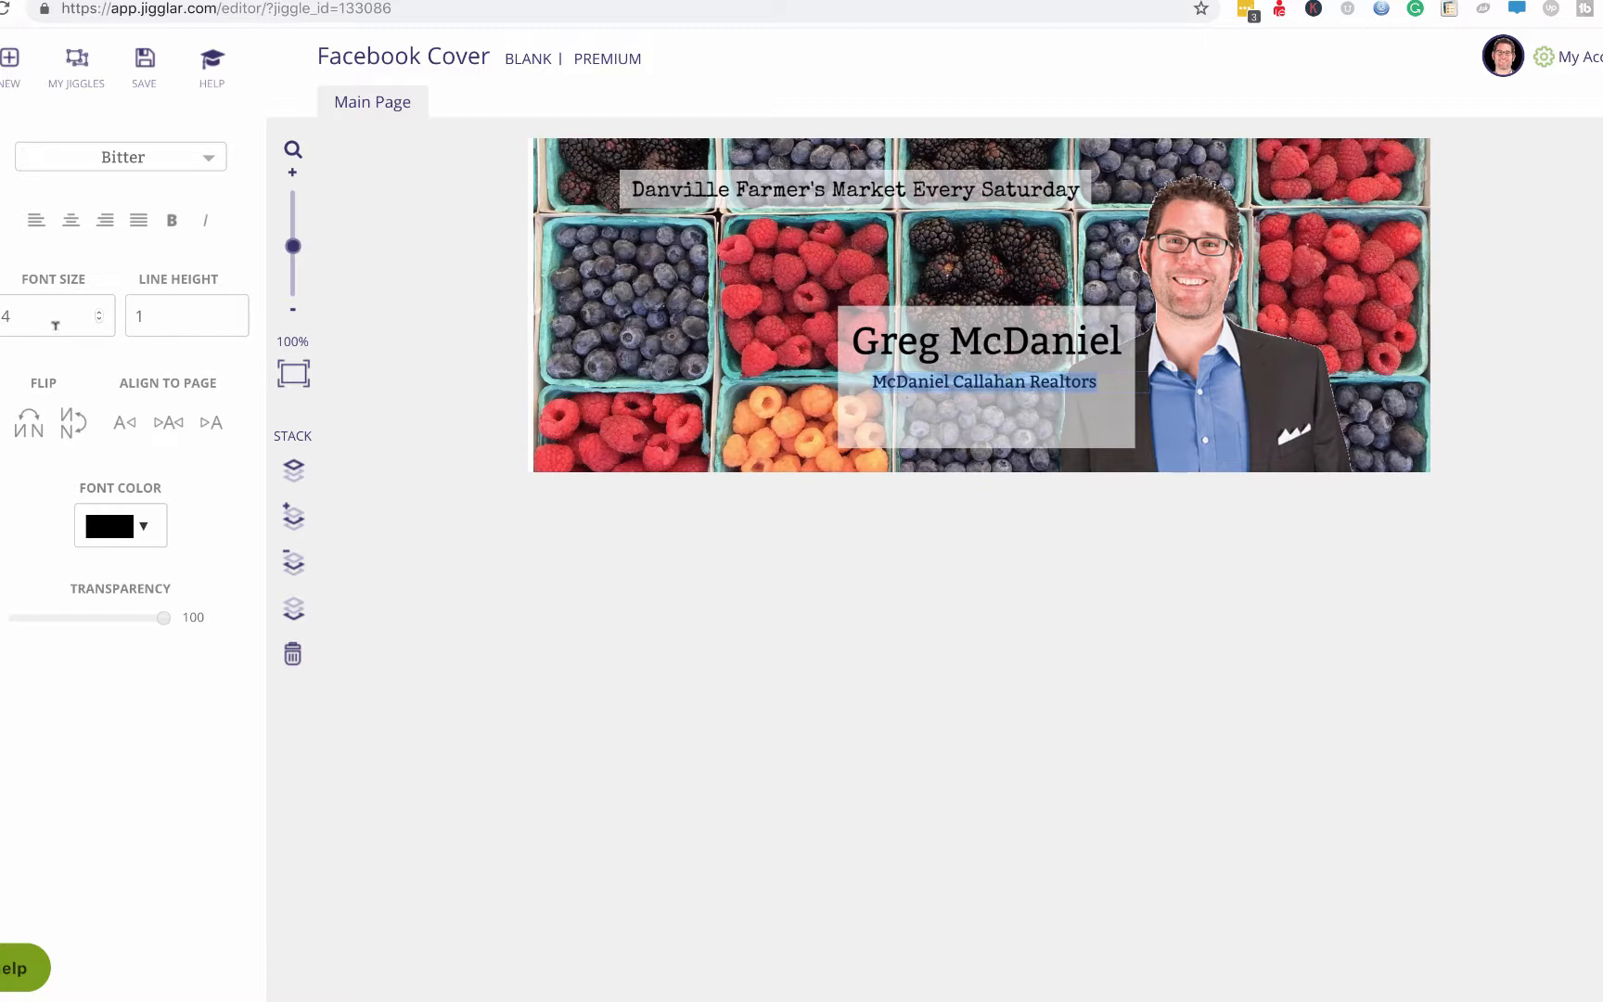
{"action": "left_click", "coordinate": [101, 313]}
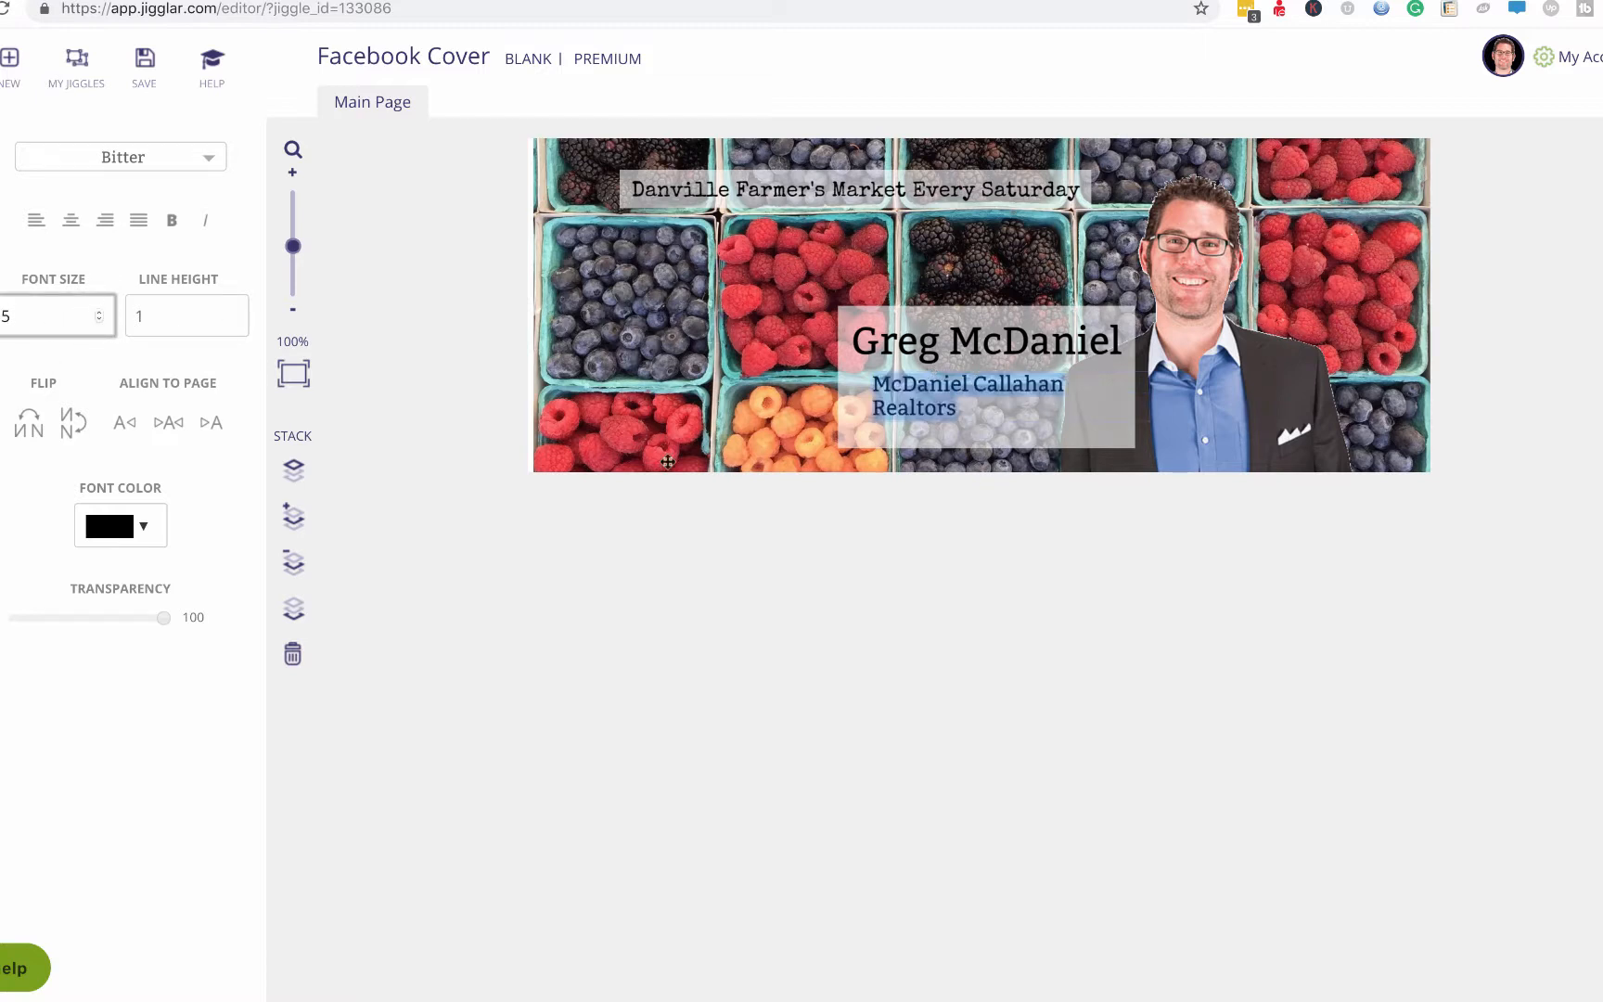
{"action": "left_click", "coordinate": [957, 526]}
{"action": "left_click_drag", "start_coordinate": [949, 403], "coordinate": [927, 395]}
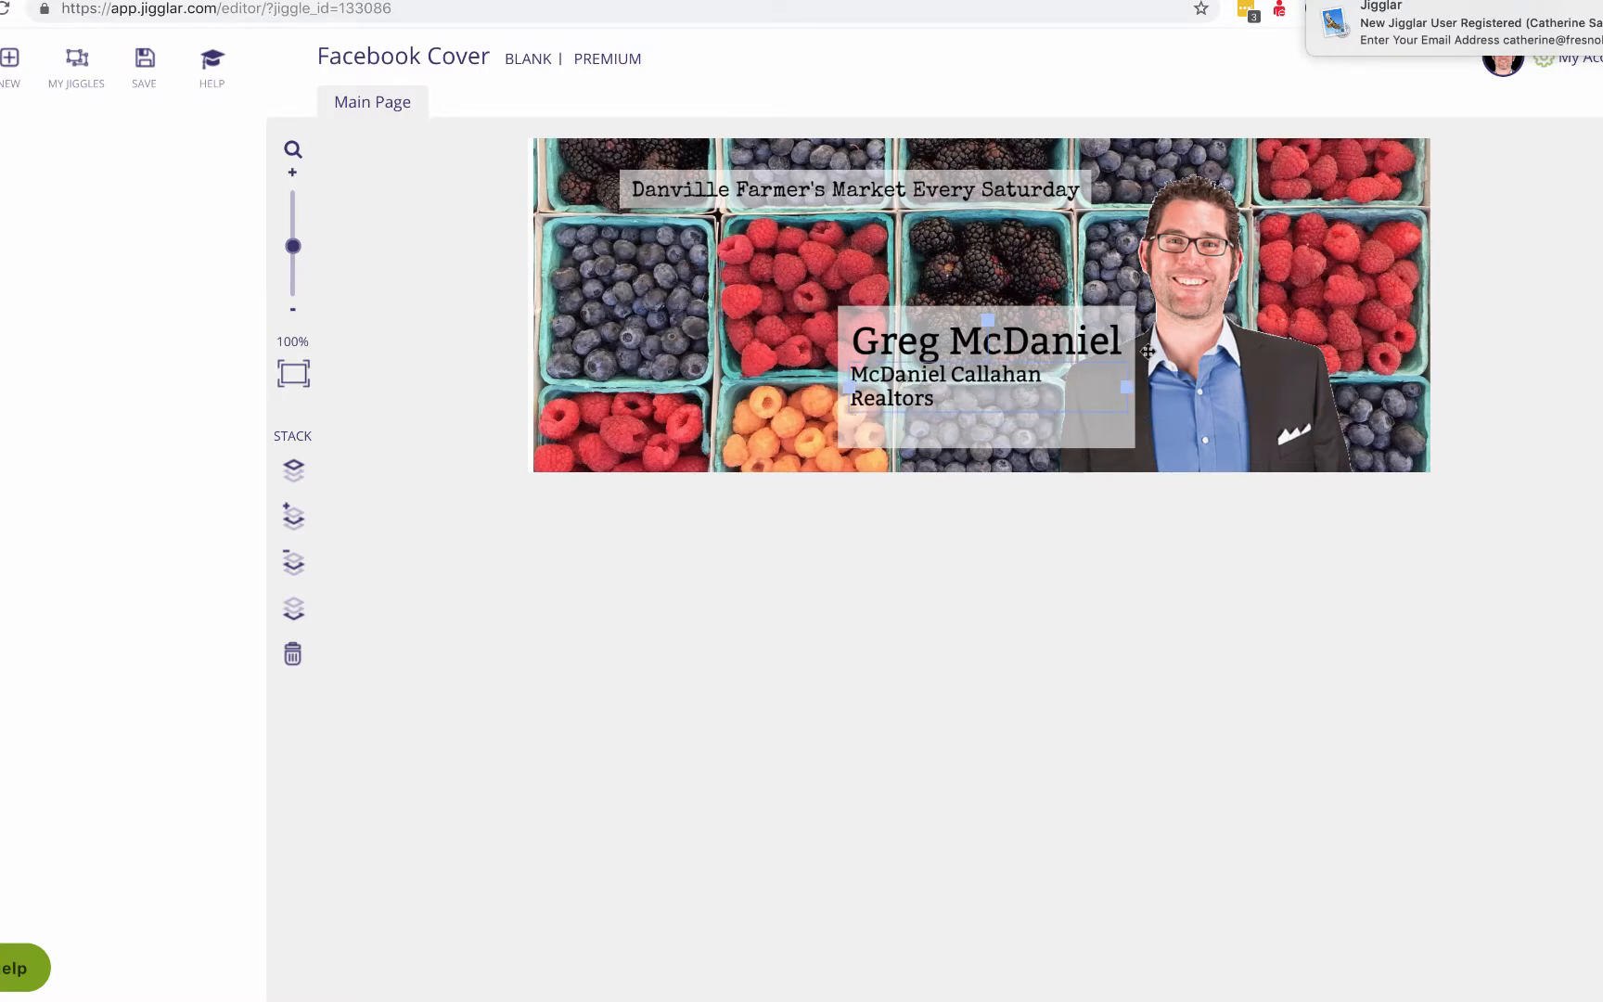
{"action": "left_click_drag", "start_coordinate": [1127, 386], "coordinate": [1143, 378]}
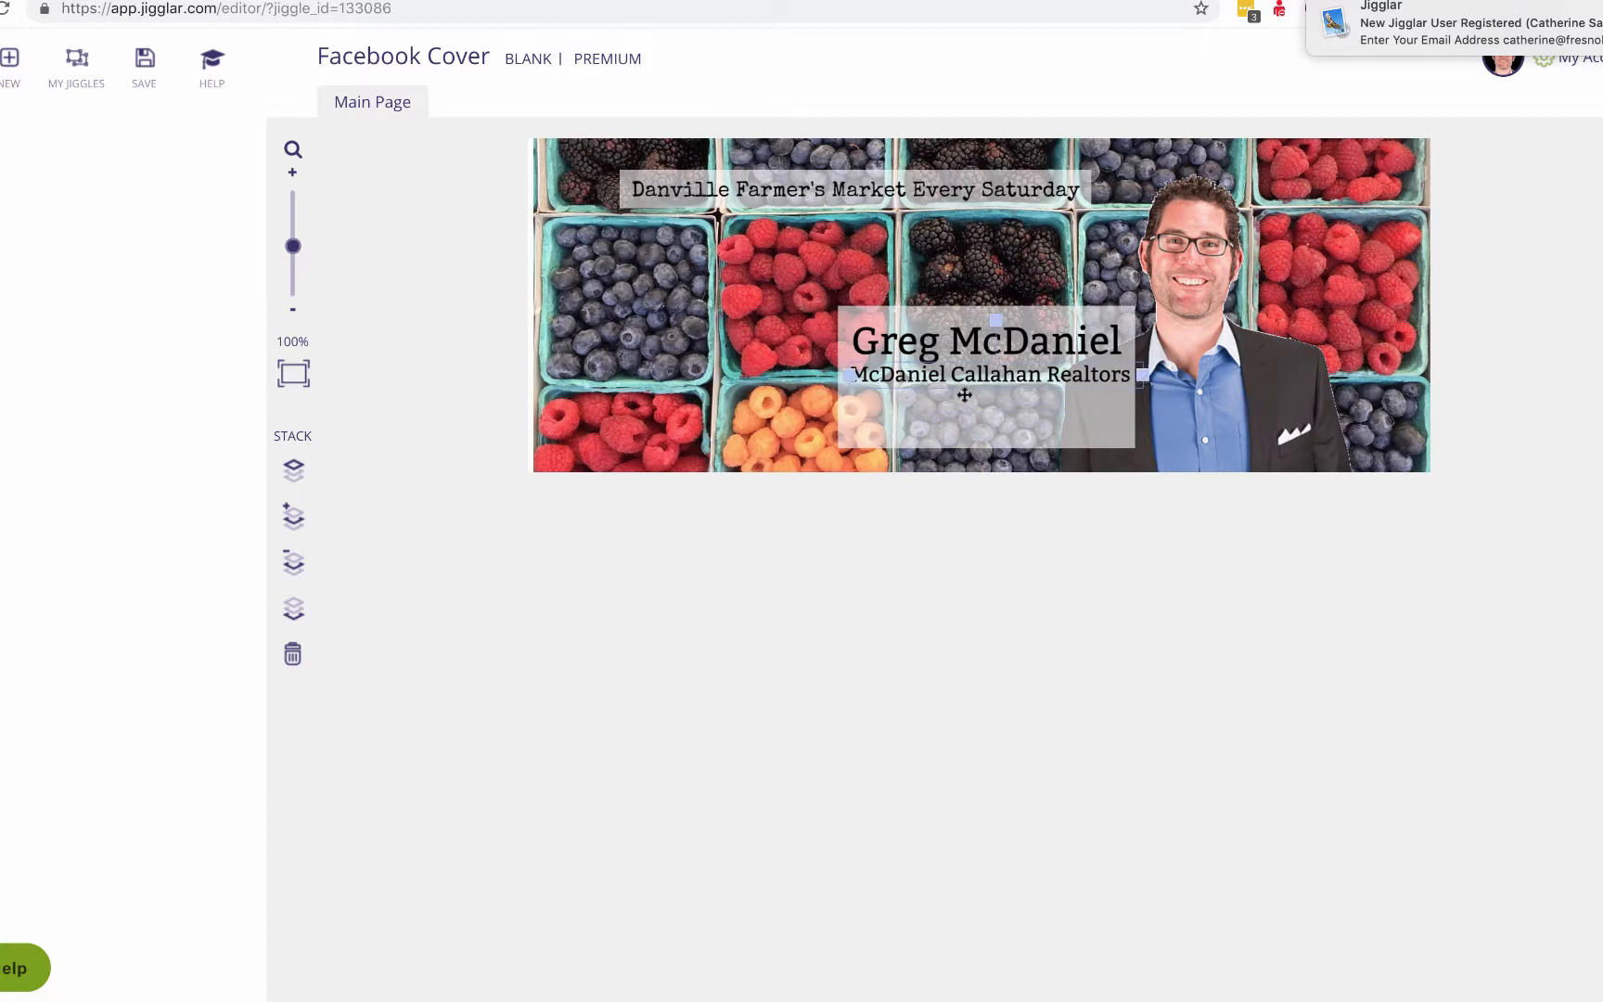
{"action": "left_click_drag", "start_coordinate": [1003, 372], "coordinate": [1000, 369]}
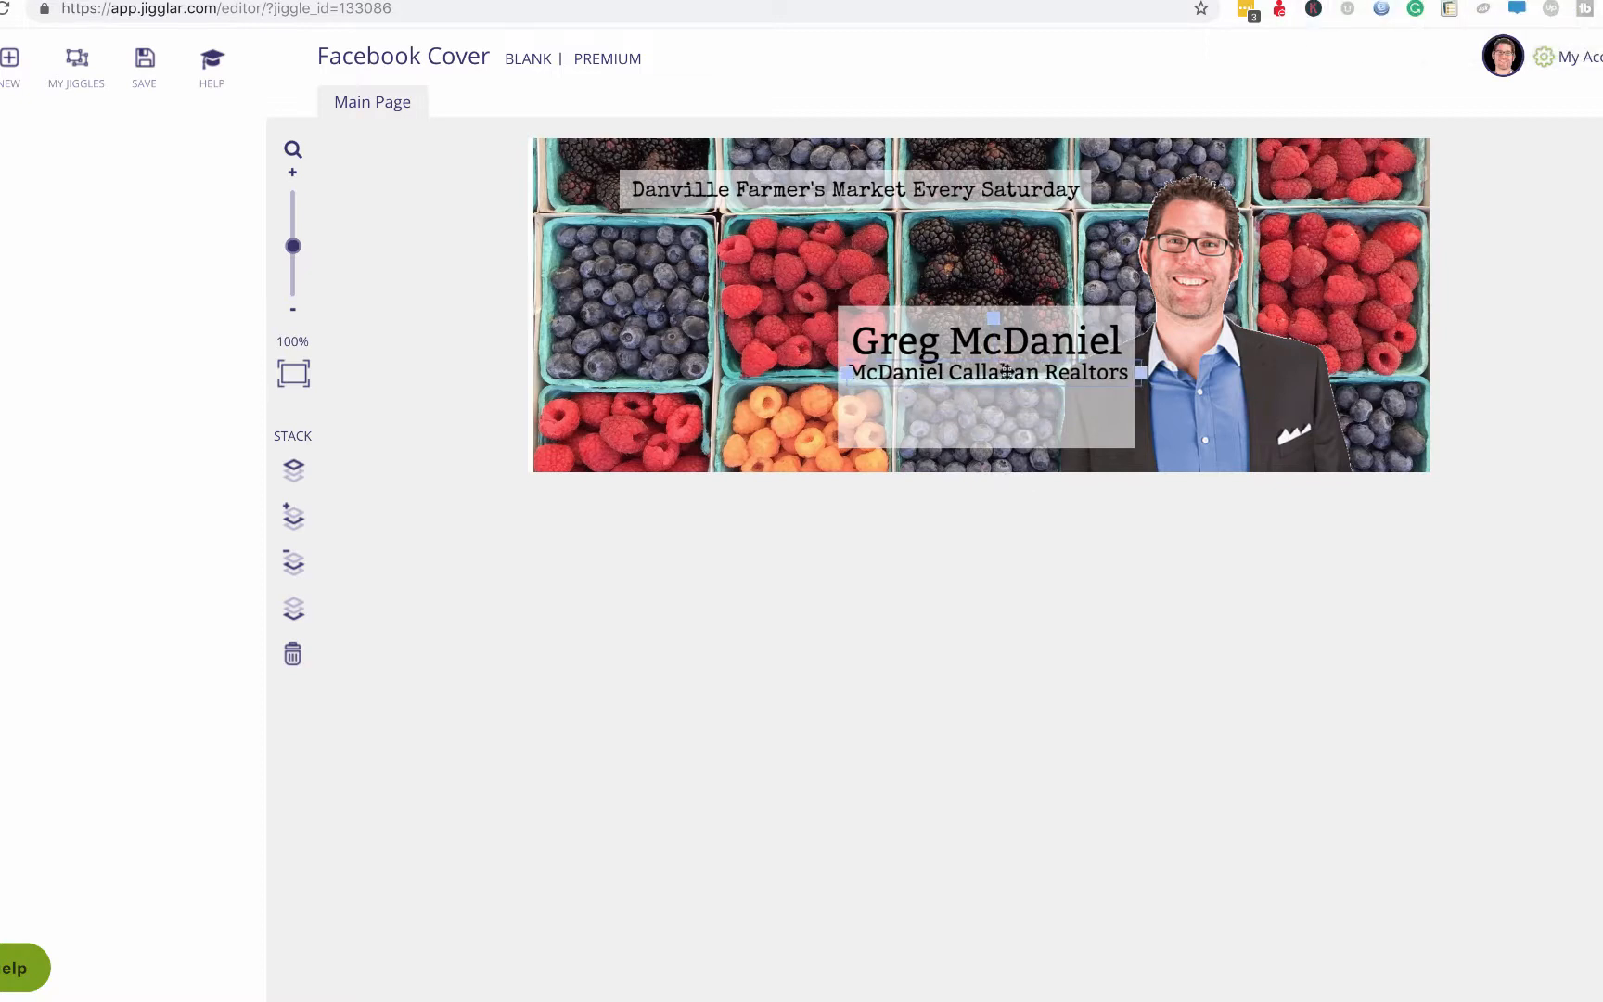
Duplicate the company line and change its text to 'Danville California USA'.
{"action": "key", "text": "super+c"}
{"action": "key", "text": "super+v"}
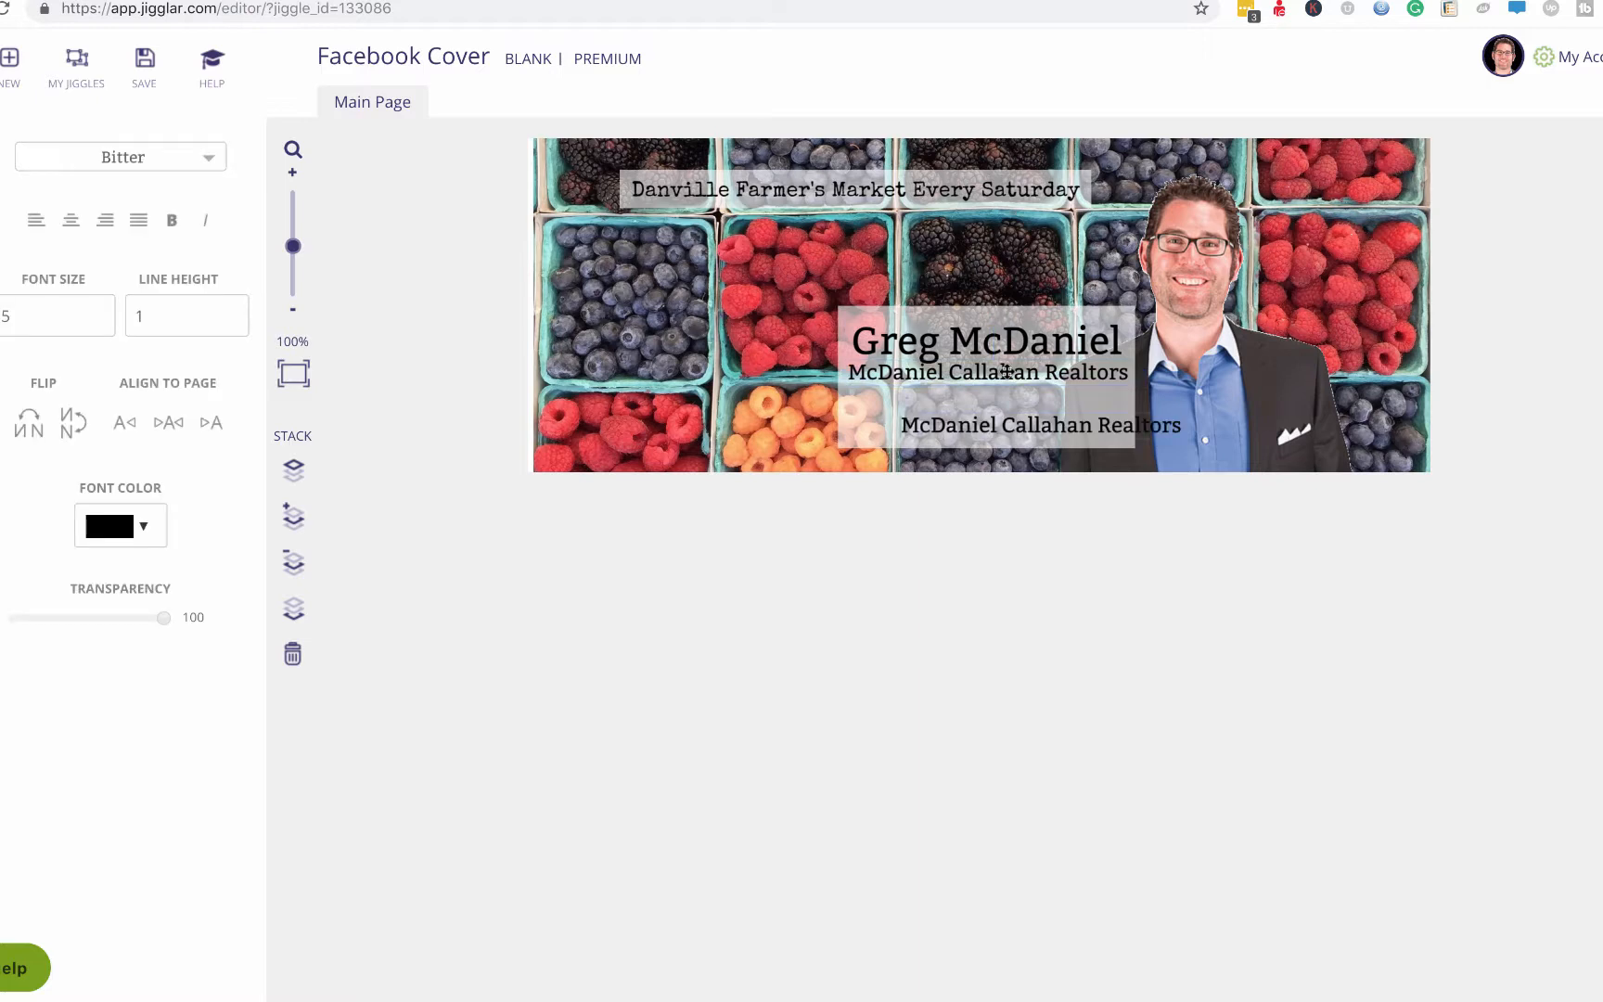
{"action": "left_click", "coordinate": [1136, 723]}
{"action": "left_click", "coordinate": [1040, 426]}
{"action": "double_click", "coordinate": [1039, 425]}
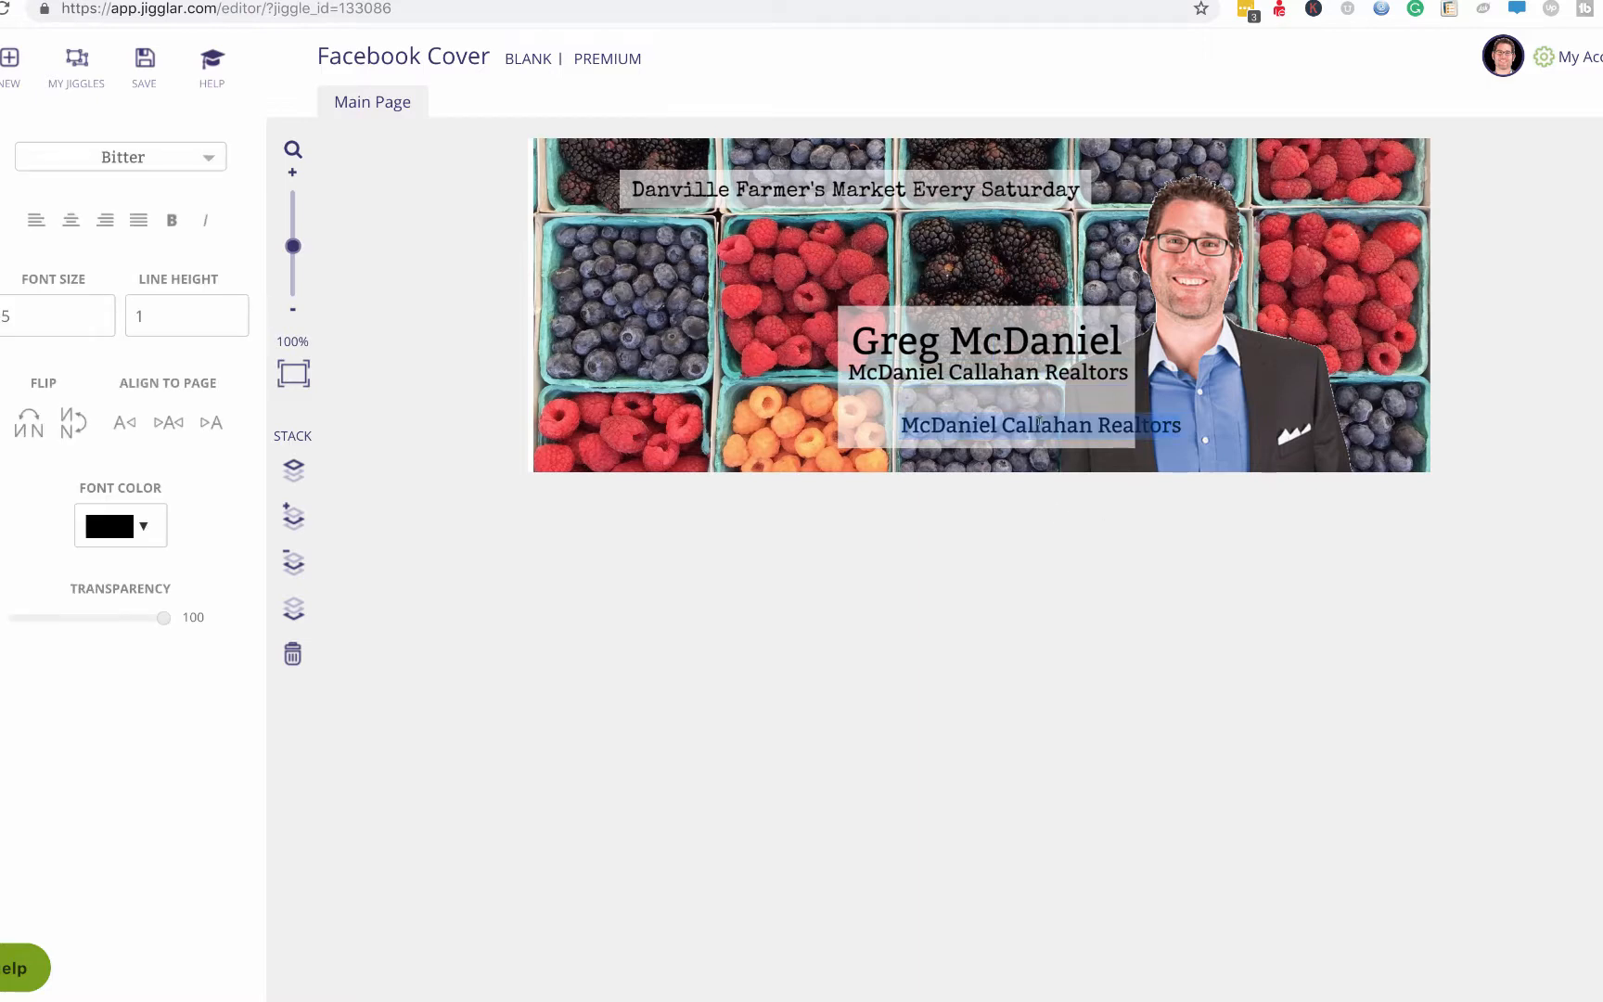
{"action": "type", "text": "Danvi"}
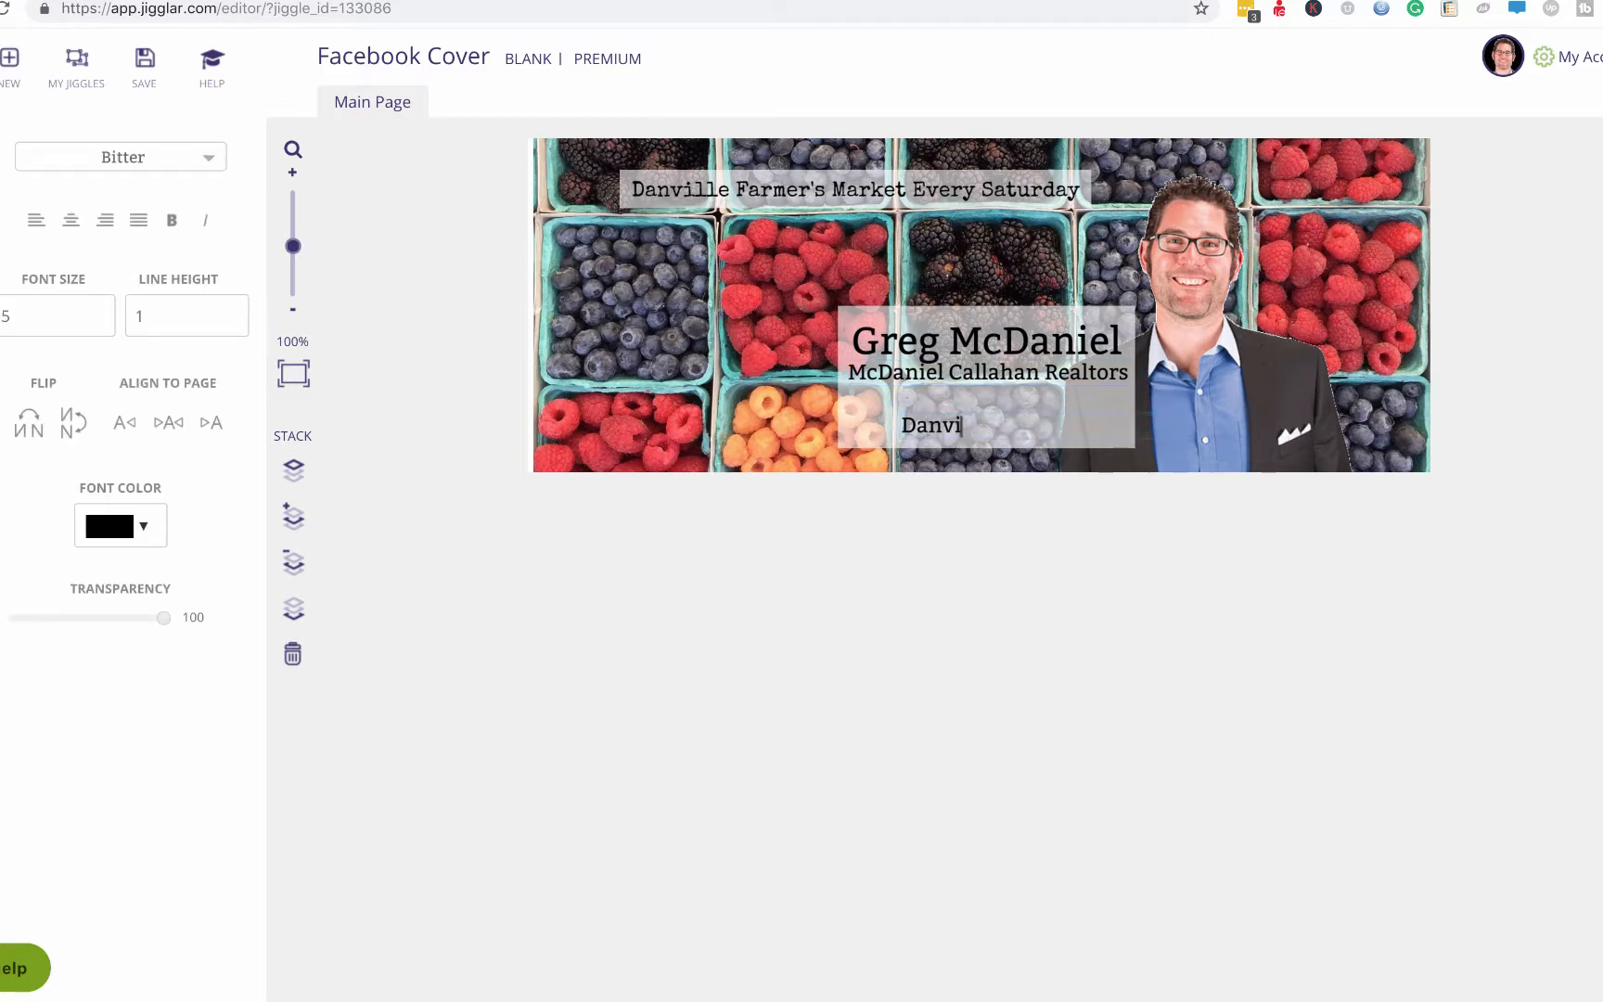
{"action": "type", "text": "lle California "}
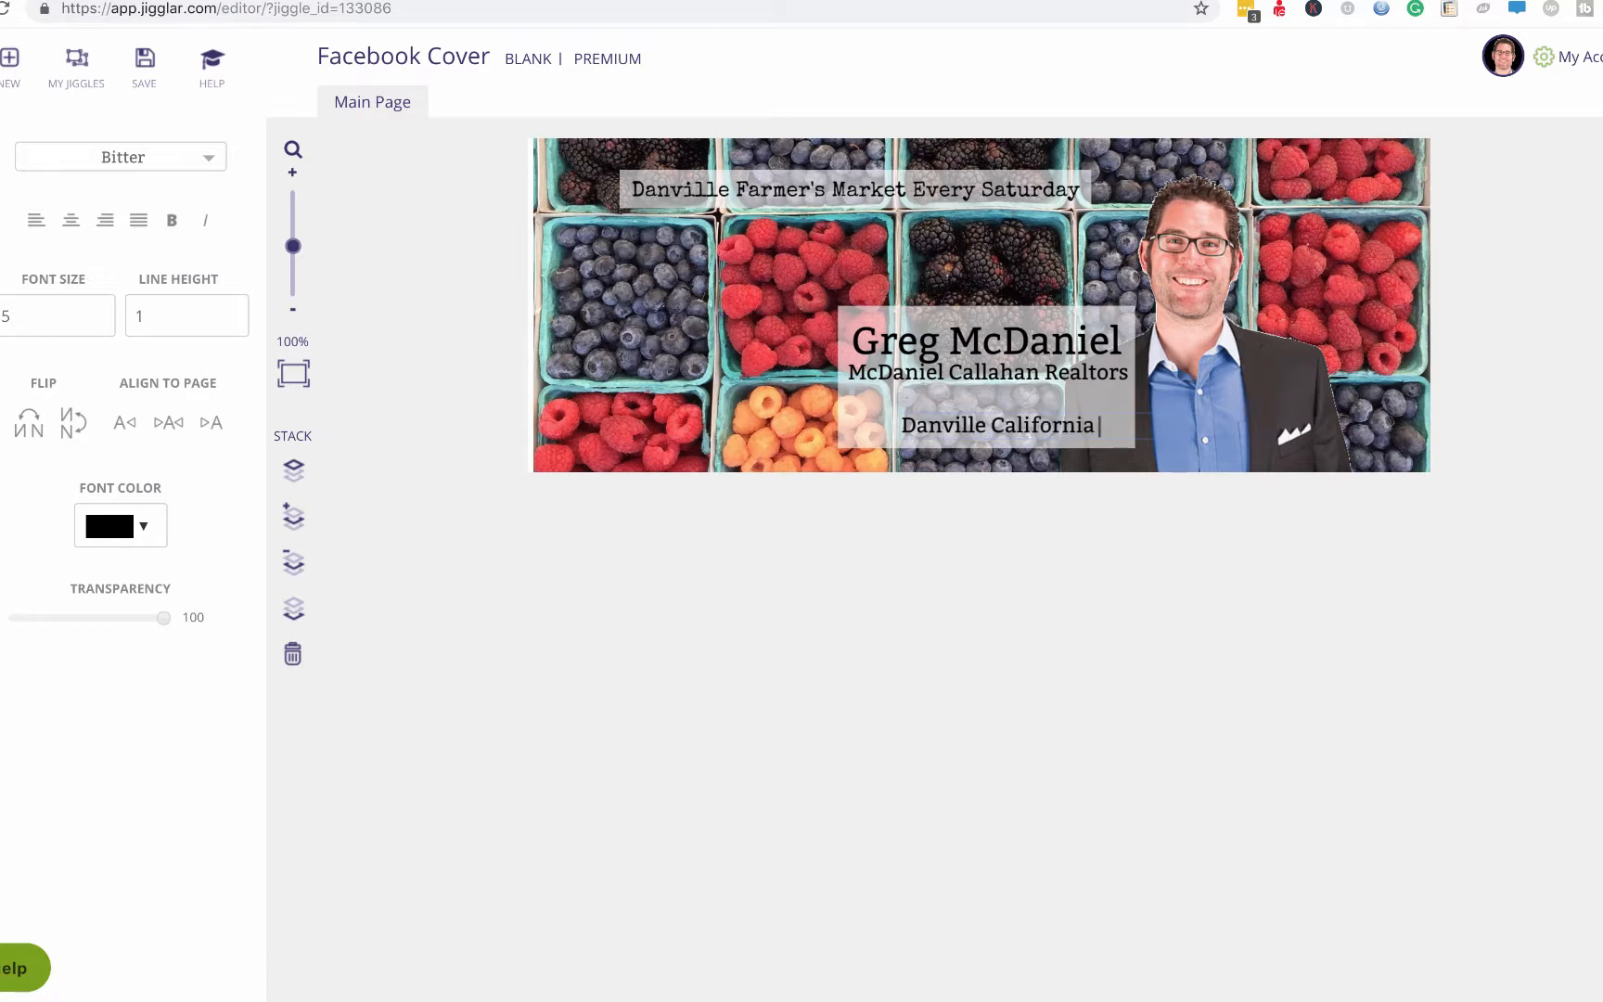
{"action": "type", "text": "USA"}
{"action": "left_click", "coordinate": [1091, 655]}
Enlarge the 'Danville California USA' line, widen it onto one line, and position it below the company name.
{"action": "left_click_drag", "start_coordinate": [999, 431], "coordinate": [952, 406]}
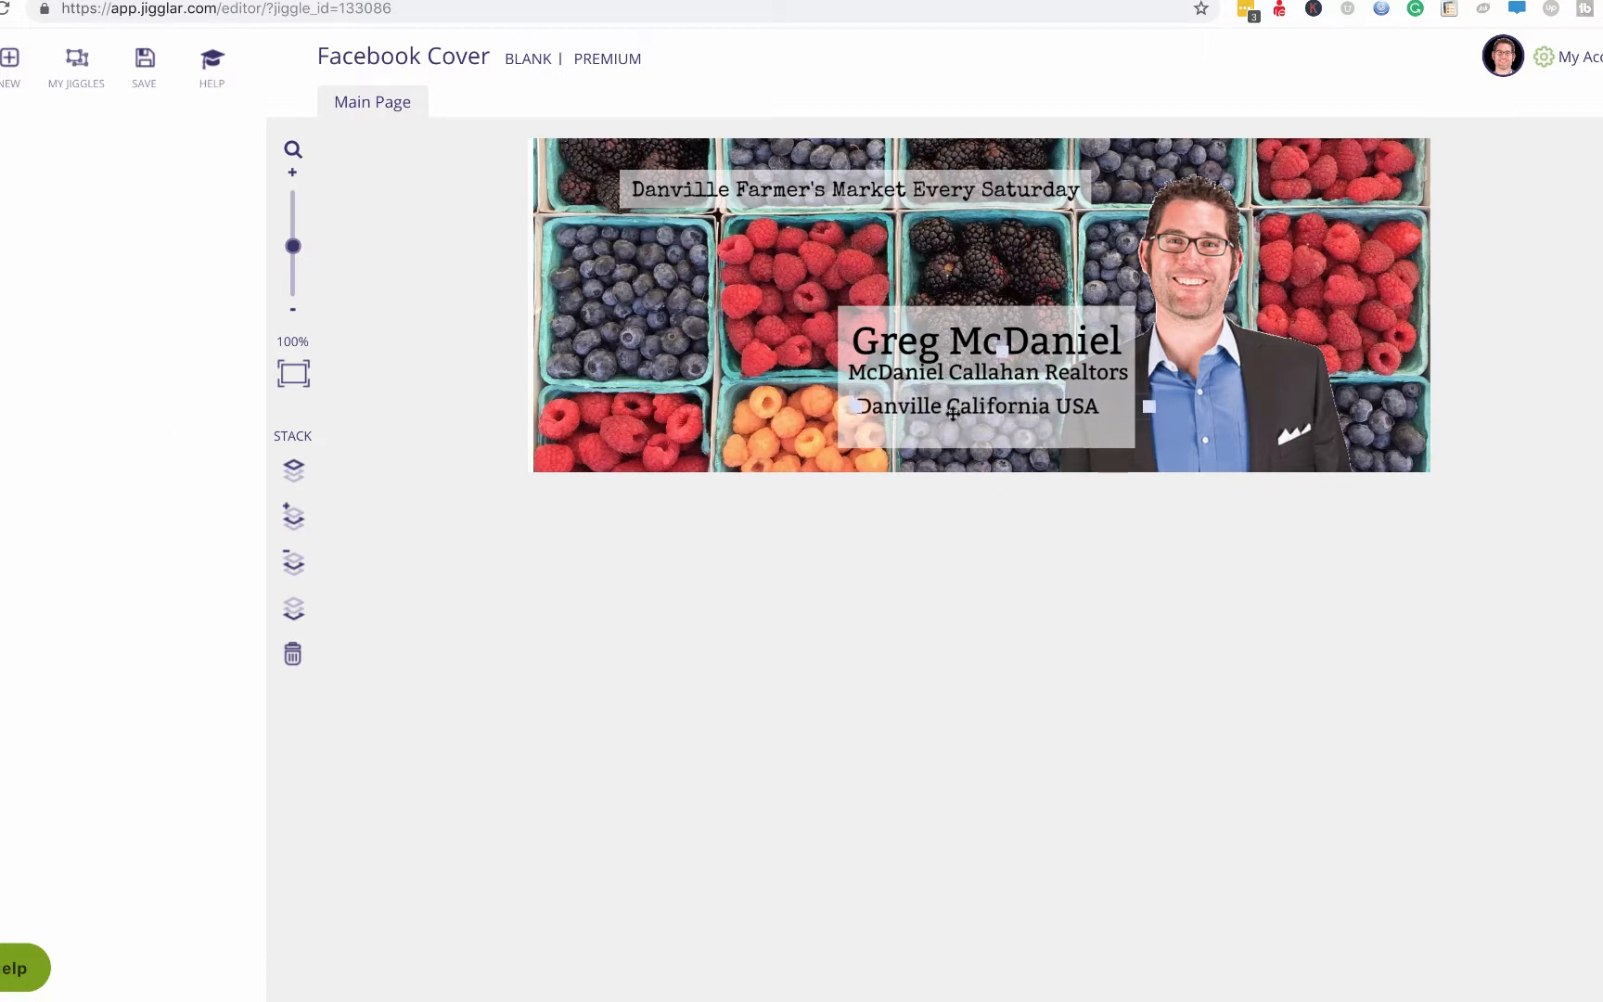
{"action": "double_click", "coordinate": [952, 406]}
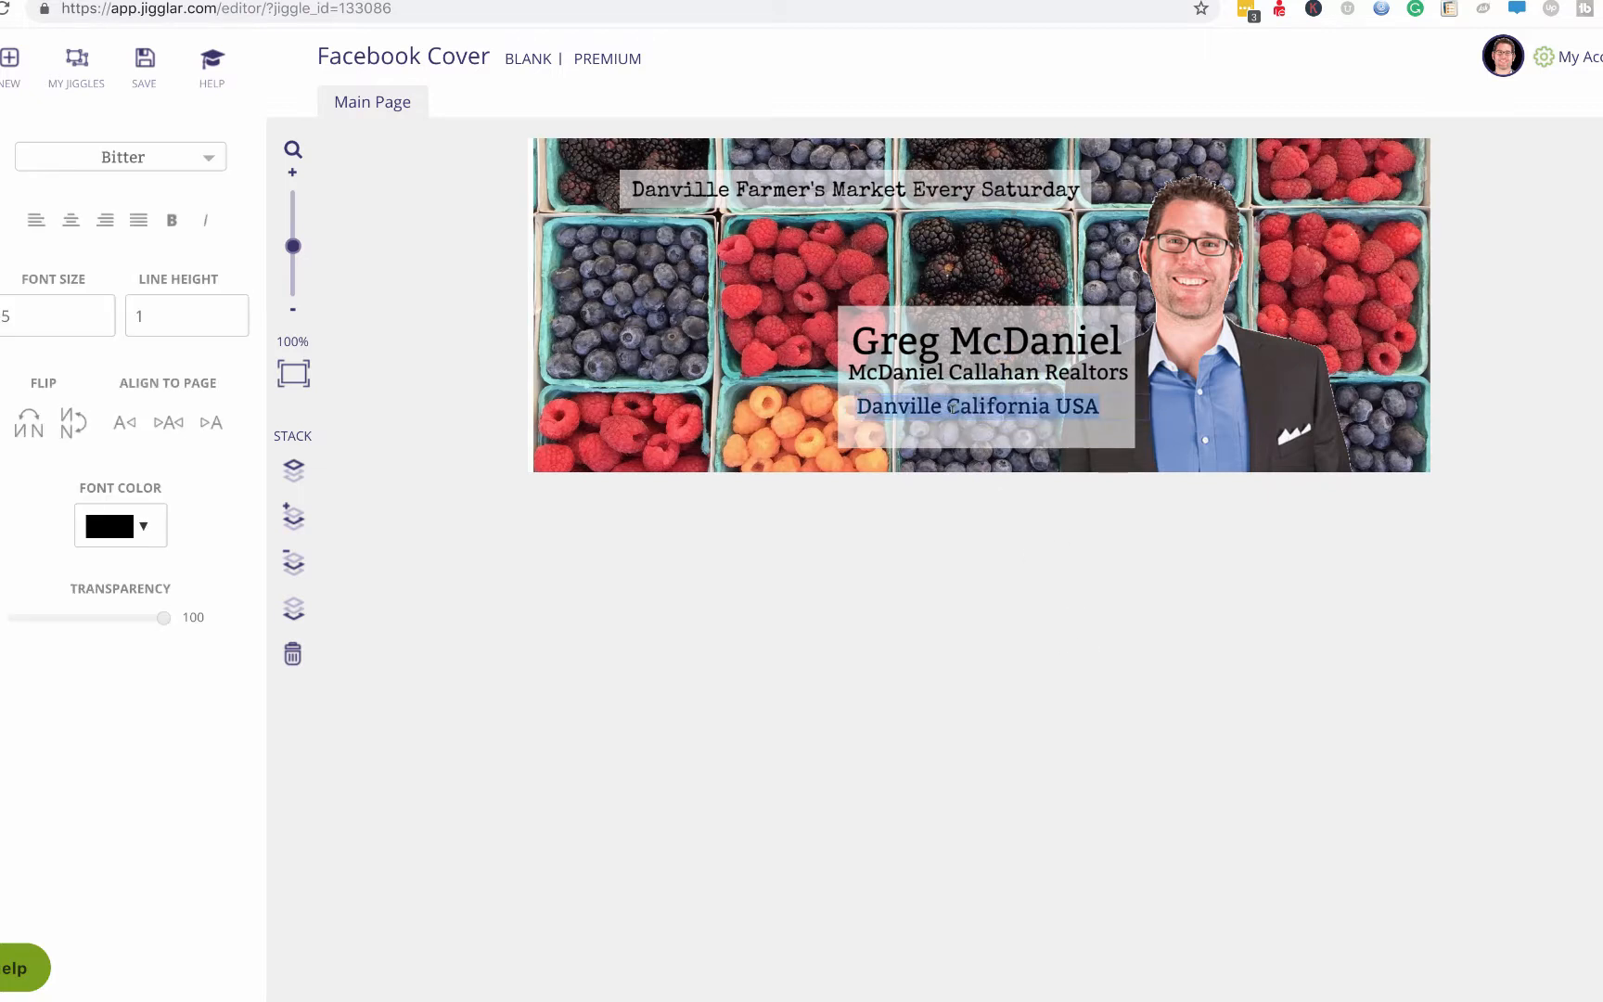
{"action": "left_click", "coordinate": [96, 311]}
{"action": "left_click", "coordinate": [820, 638]}
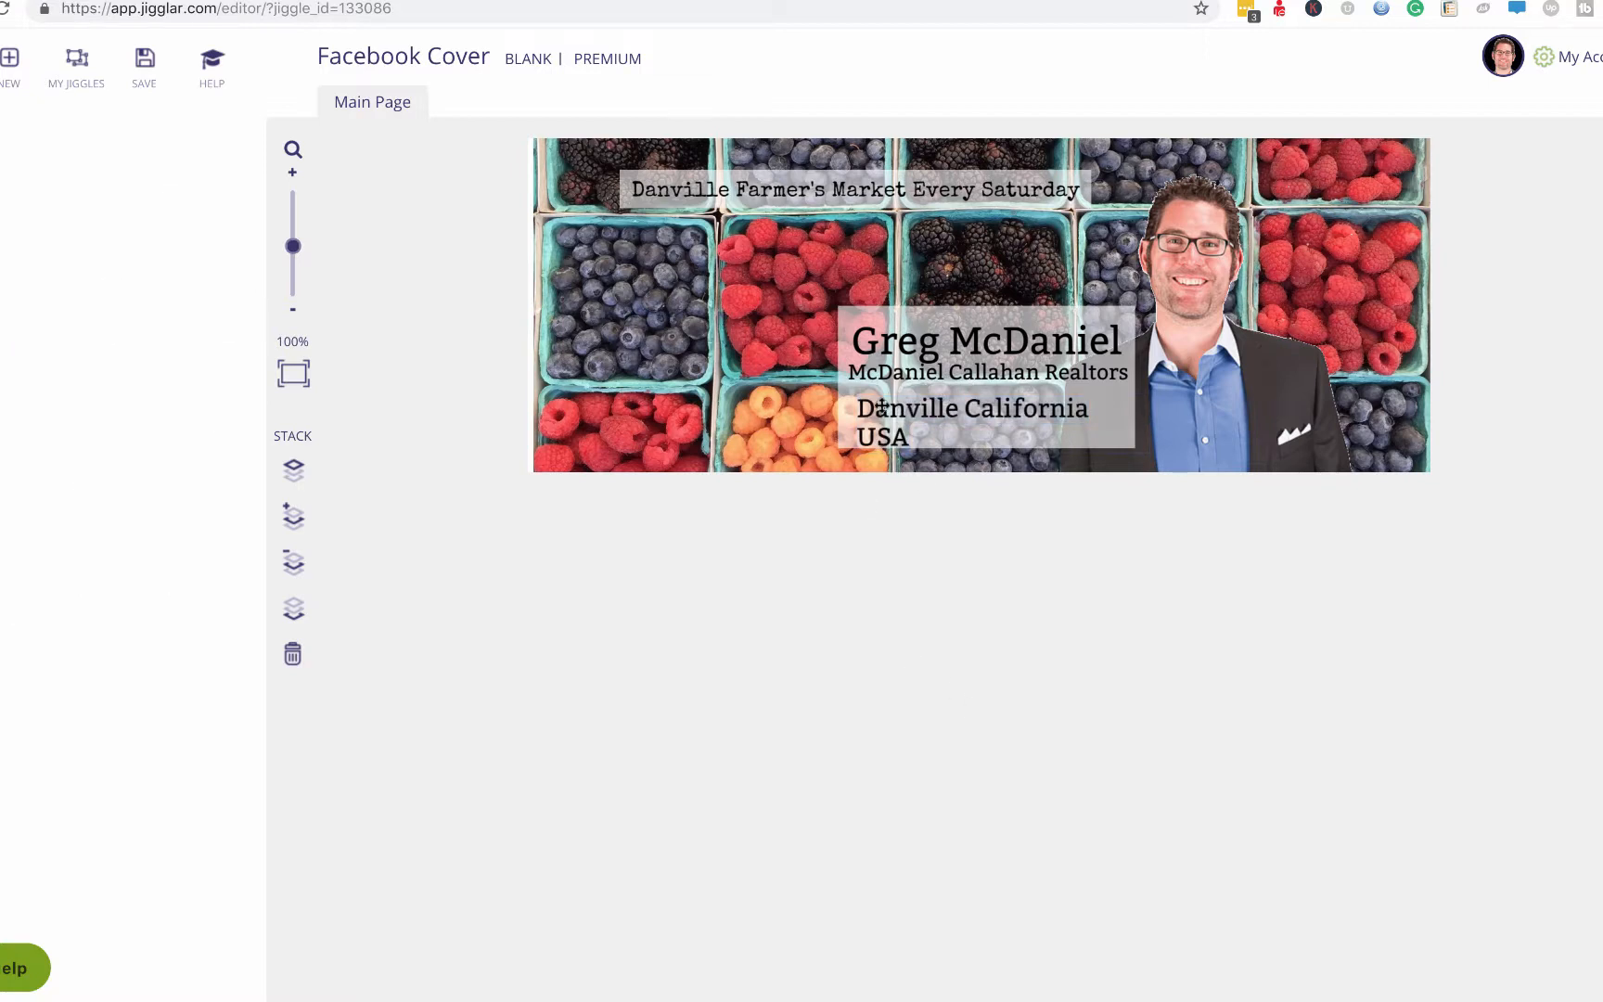
{"action": "left_click", "coordinate": [882, 404]}
{"action": "left_click_drag", "start_coordinate": [1149, 423], "coordinate": [1178, 419]}
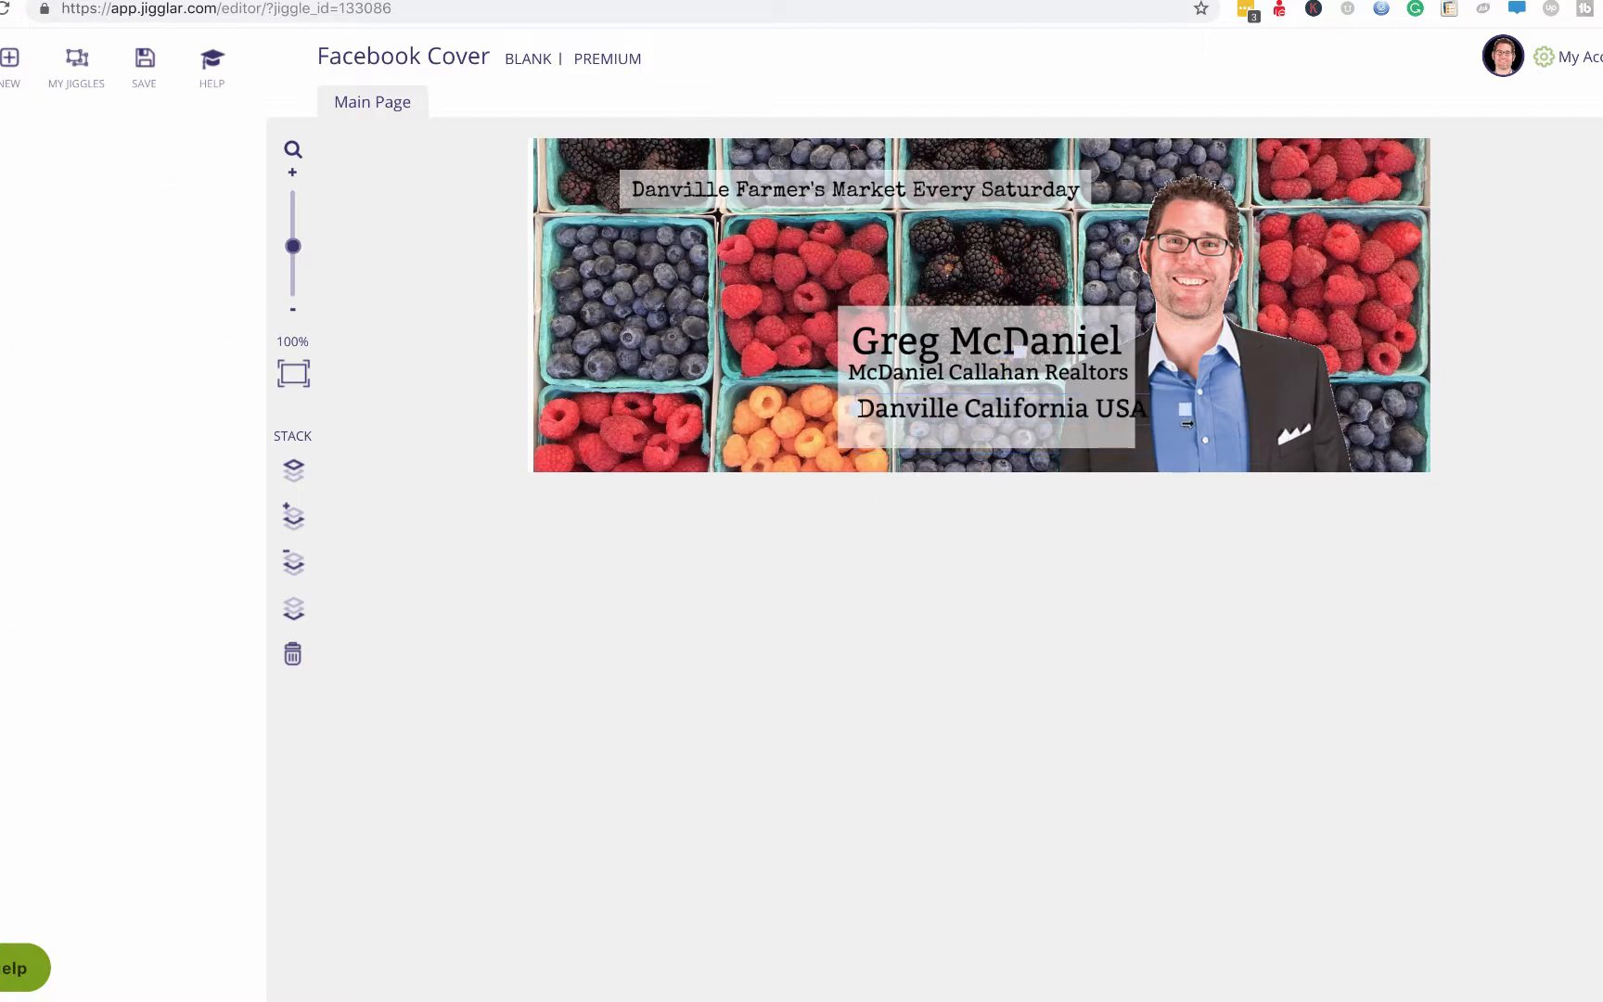
{"action": "left_click_drag", "start_coordinate": [969, 424], "coordinate": [967, 424]}
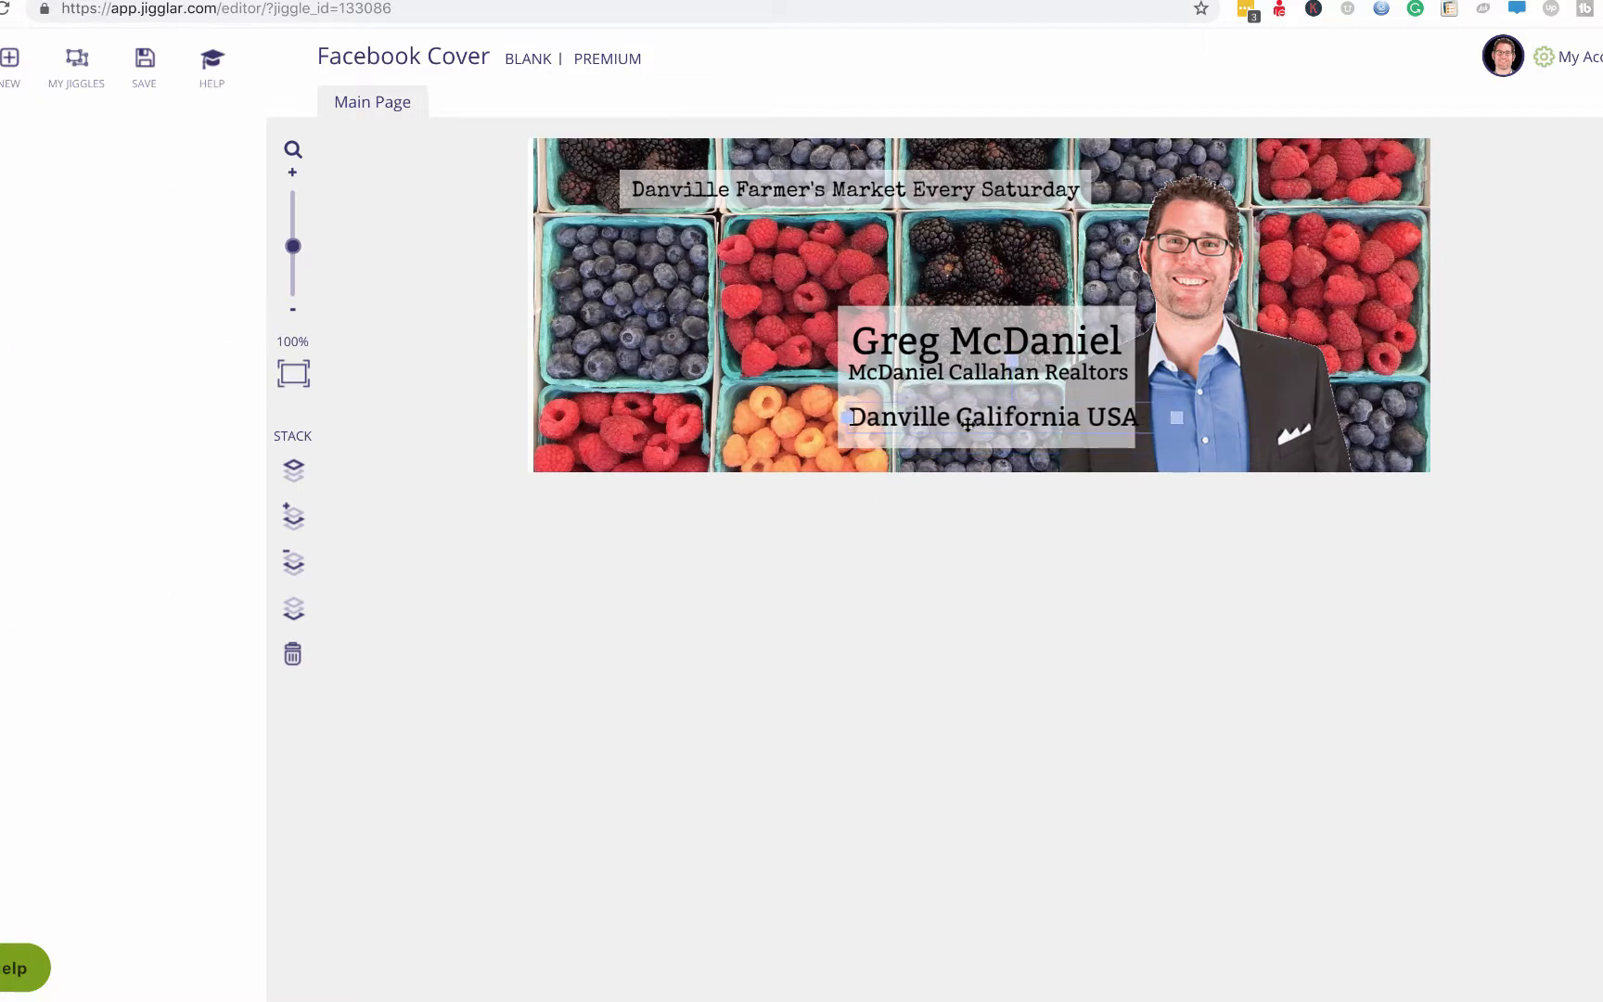
{"action": "left_click", "coordinate": [886, 313]}
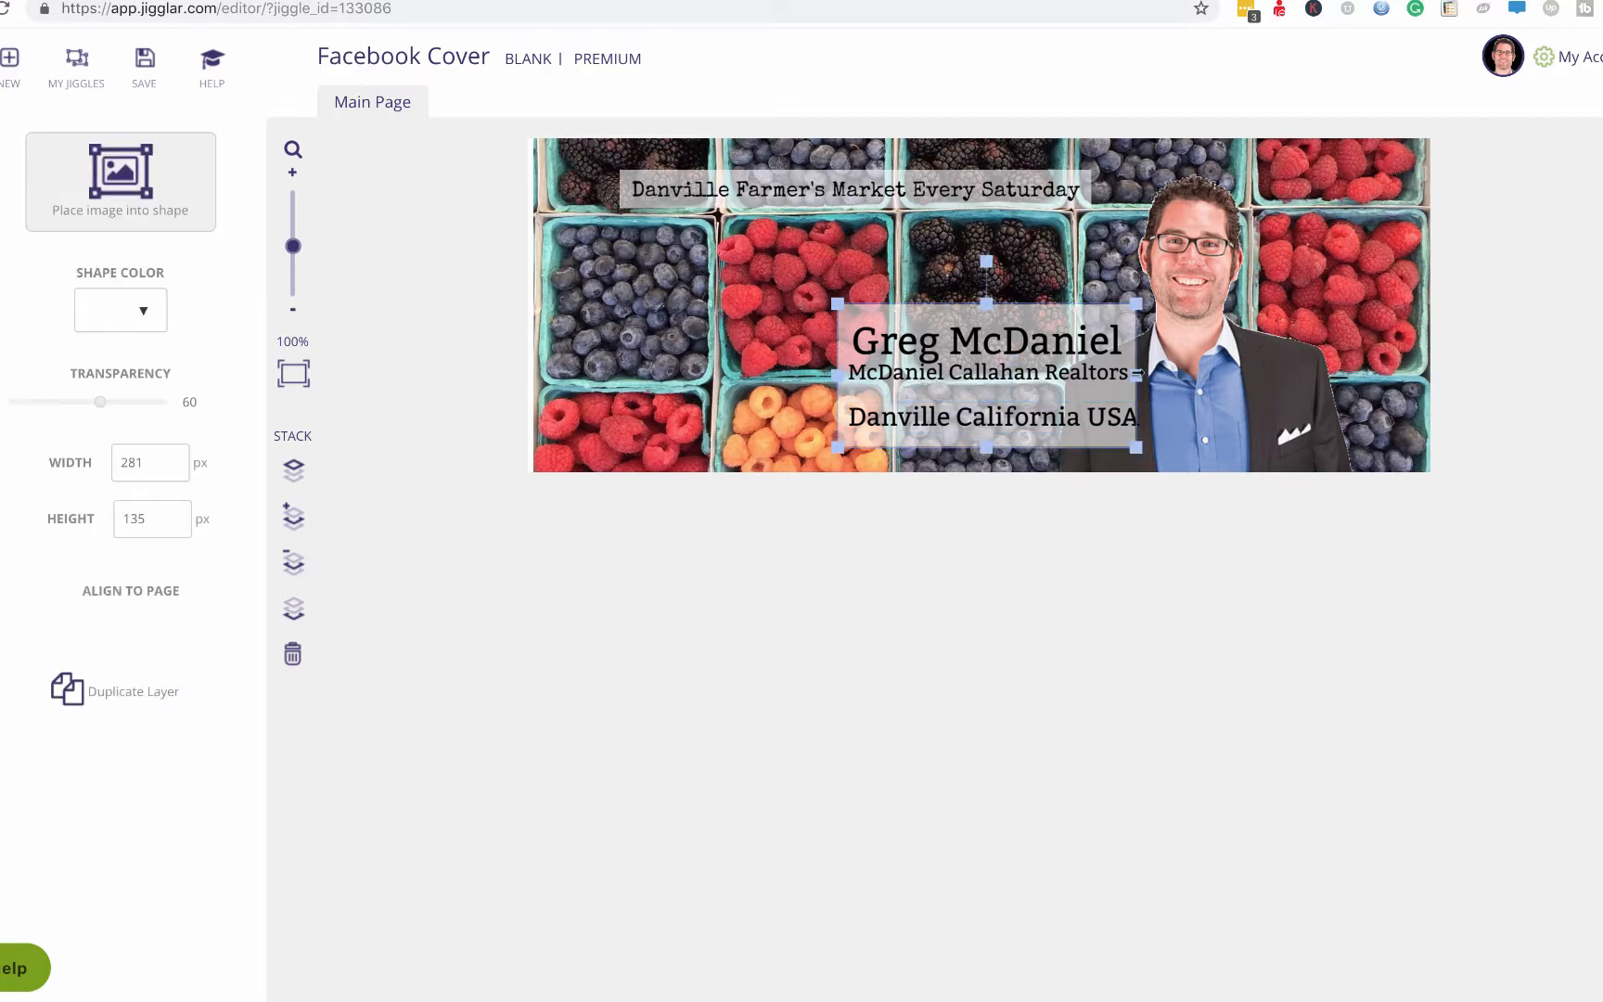
Move the name and company lines down and trim the translucent box to 295 × 116 px.
{"action": "left_click_drag", "start_coordinate": [1137, 372], "coordinate": [1163, 372]}
{"action": "left_click_drag", "start_coordinate": [1053, 379], "coordinate": [1060, 399]}
{"action": "left_click_drag", "start_coordinate": [1039, 337], "coordinate": [1001, 323]}
{"action": "left_click", "coordinate": [1026, 312]}
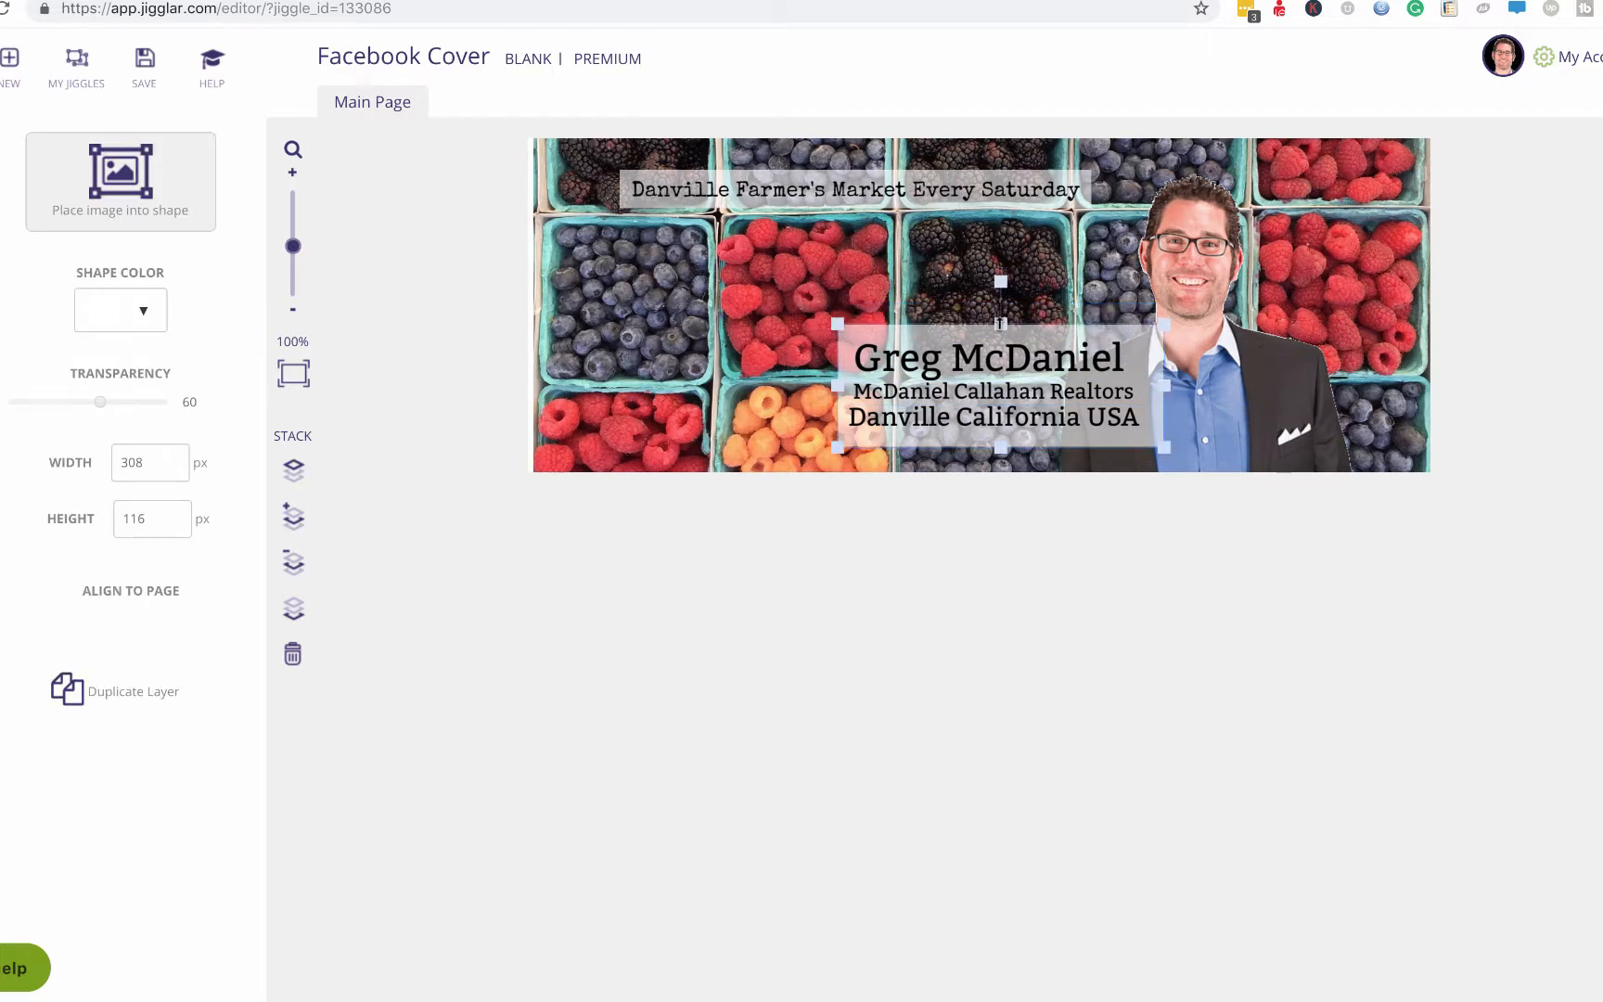
{"action": "left_click_drag", "start_coordinate": [1165, 386], "coordinate": [1152, 384]}
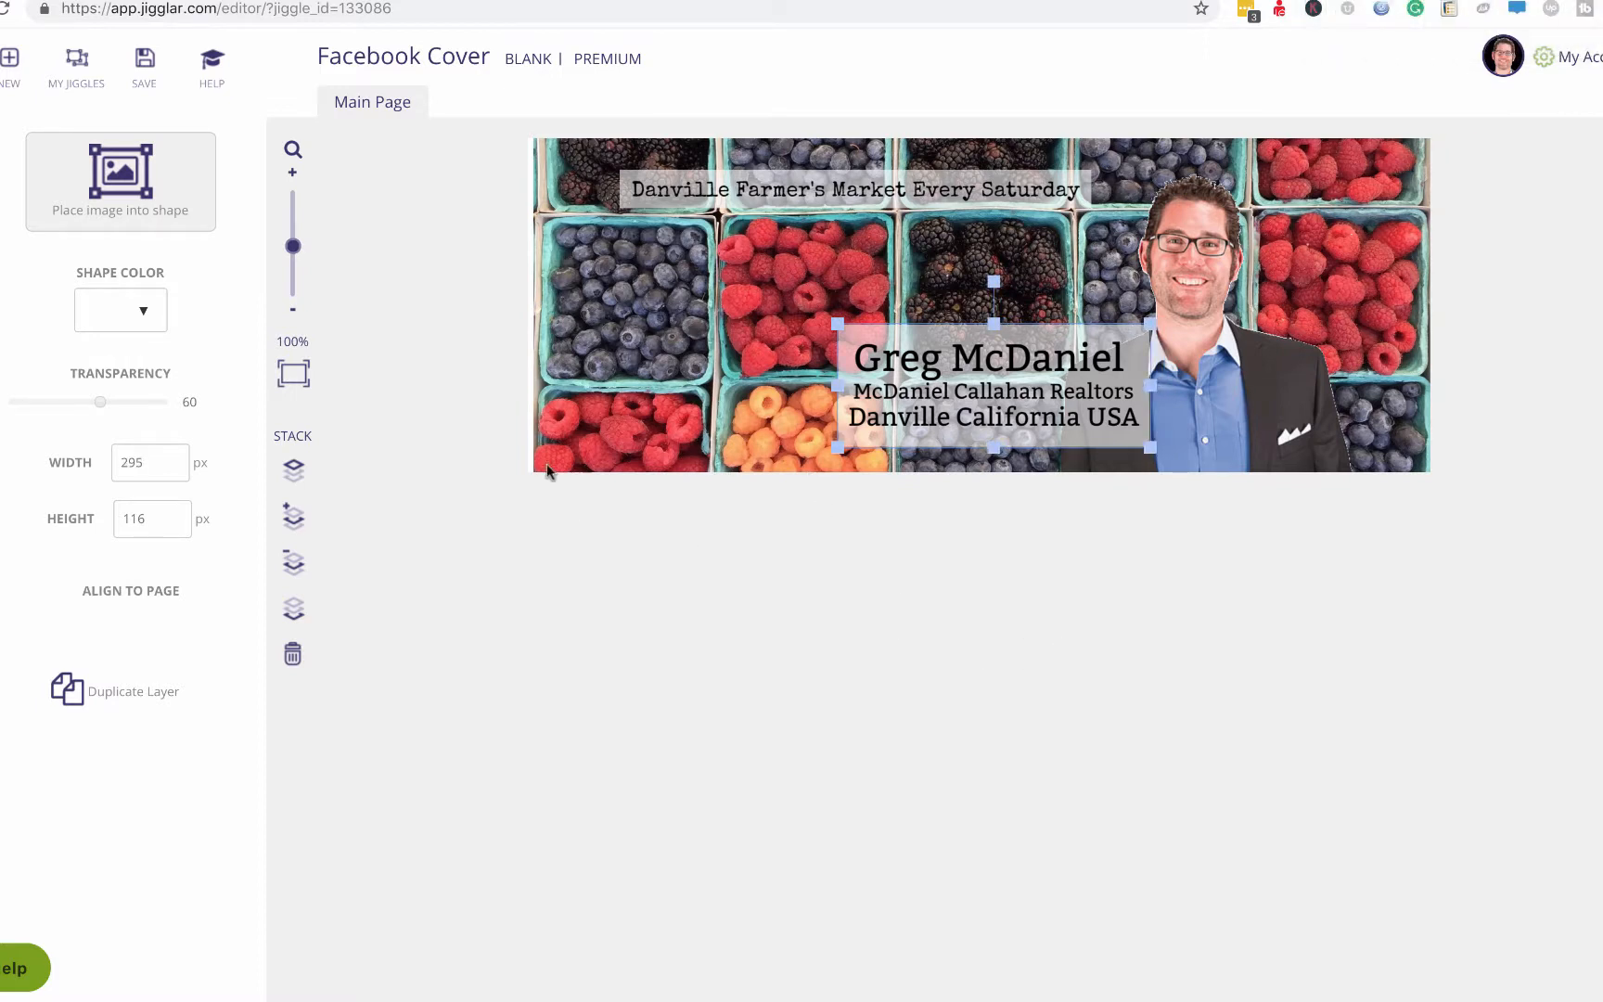
{"action": "left_click", "coordinate": [455, 402]}
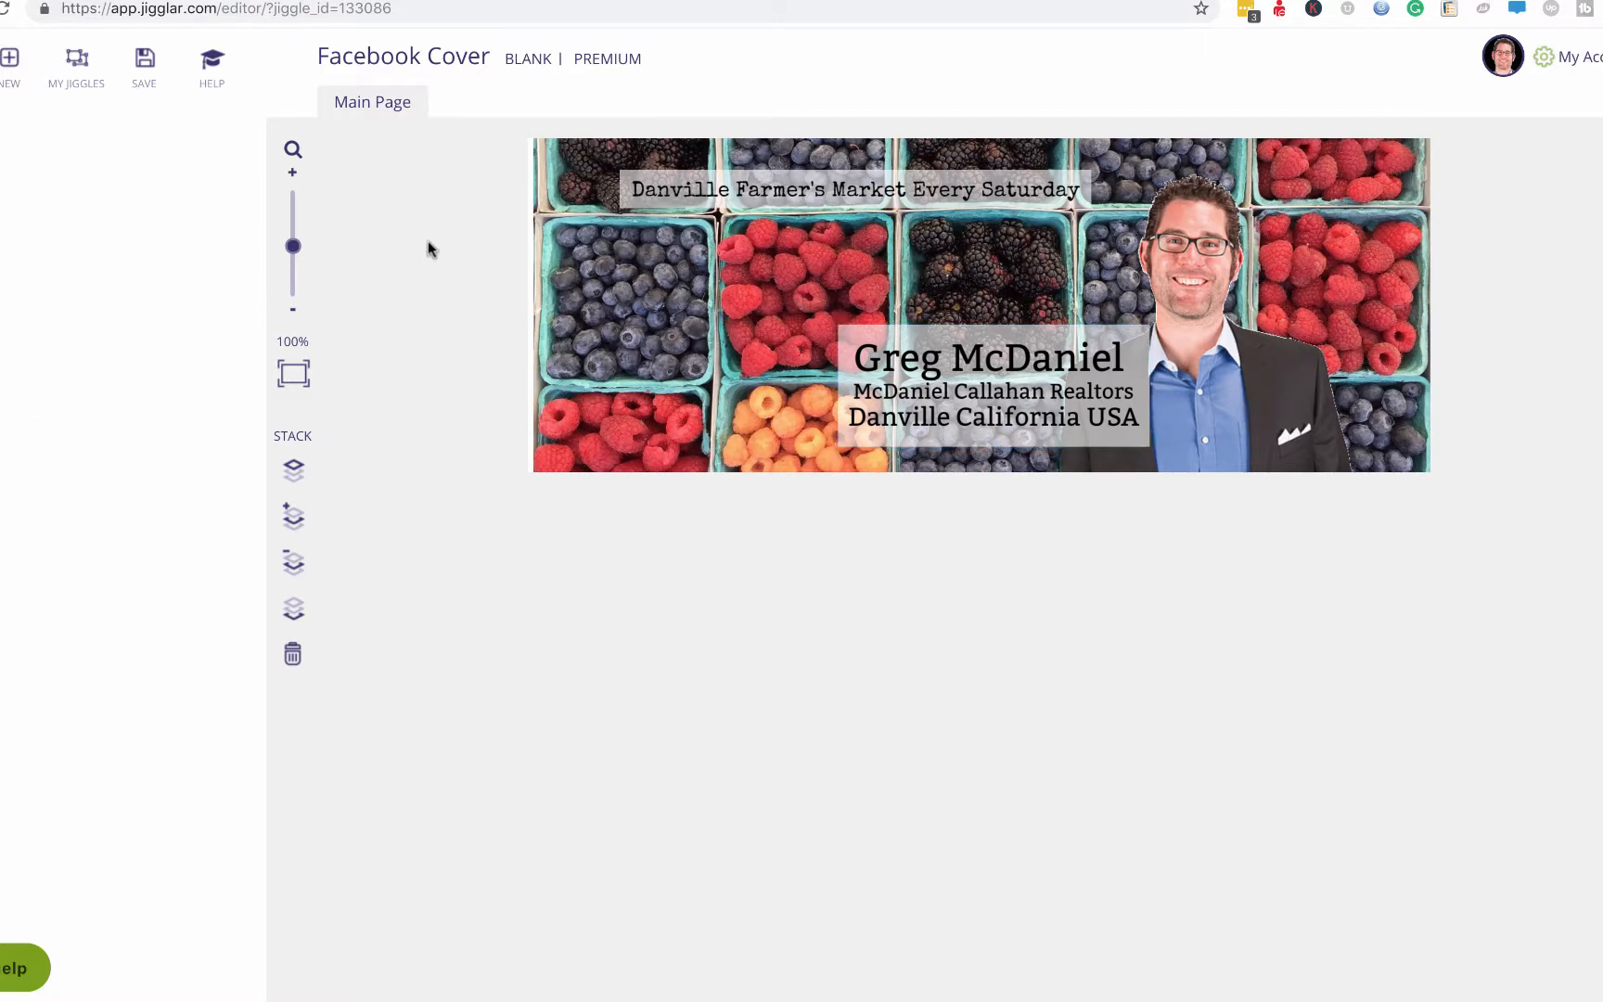
Save the design to My Jiggles as a new jiggle named with the agent's first name plus 'FB Cover'.
{"action": "left_click", "coordinate": [145, 68]}
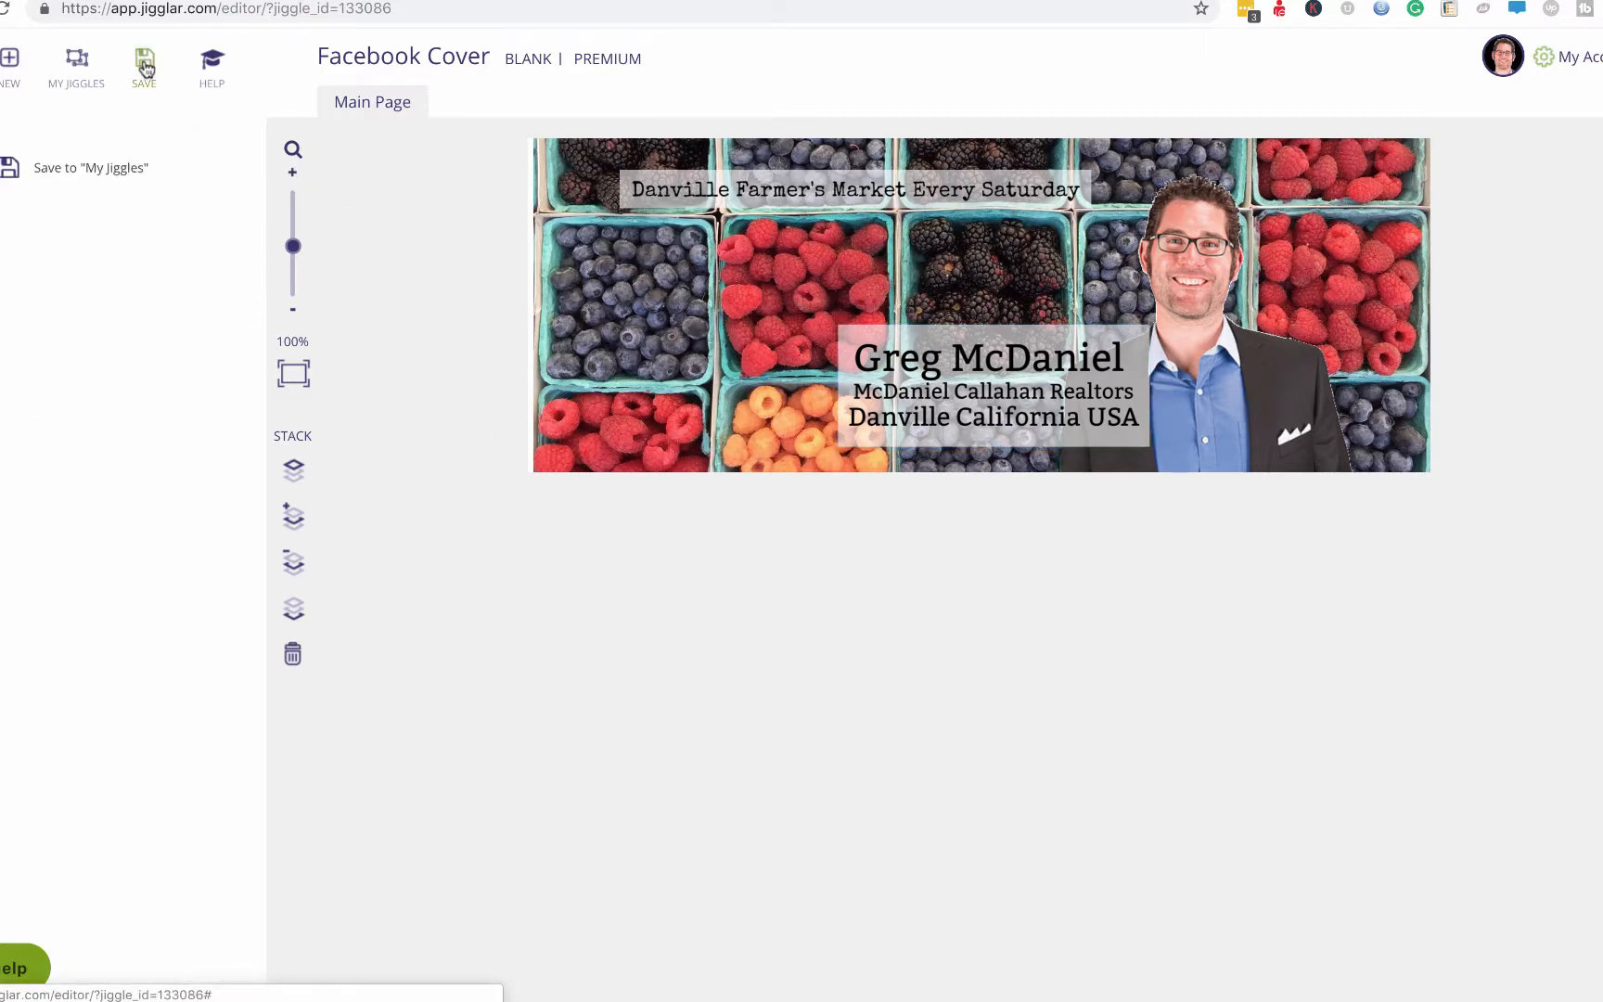
{"action": "left_click", "coordinate": [105, 167]}
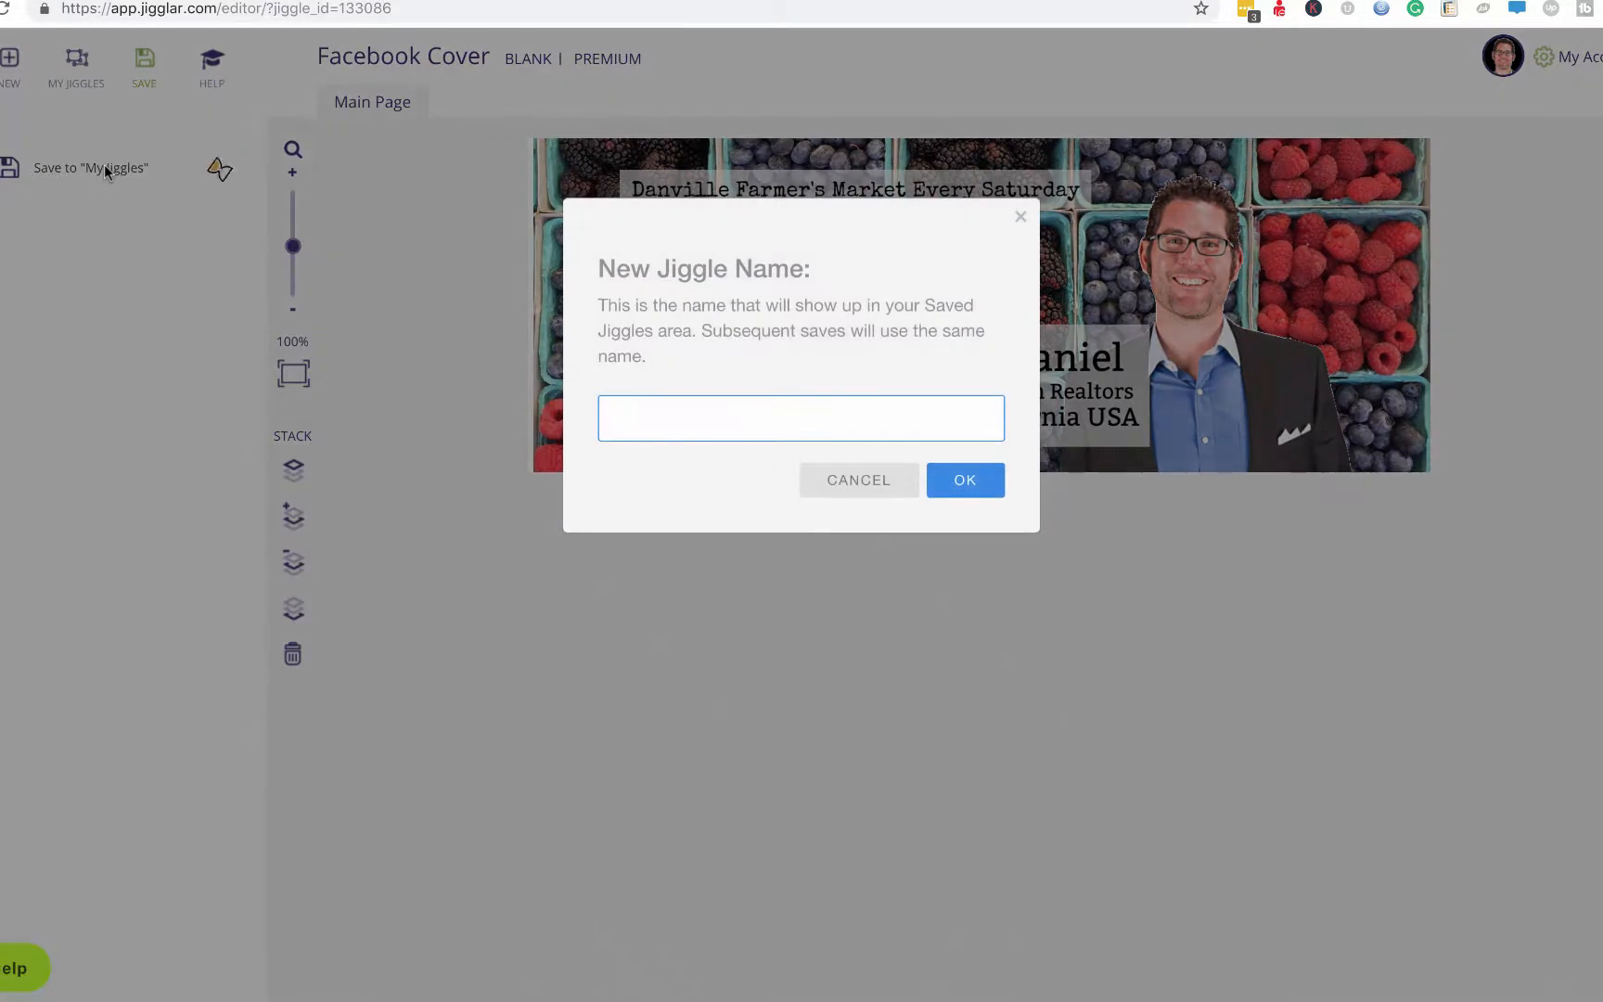
{"action": "type", "text": "Greg FB Cover"}
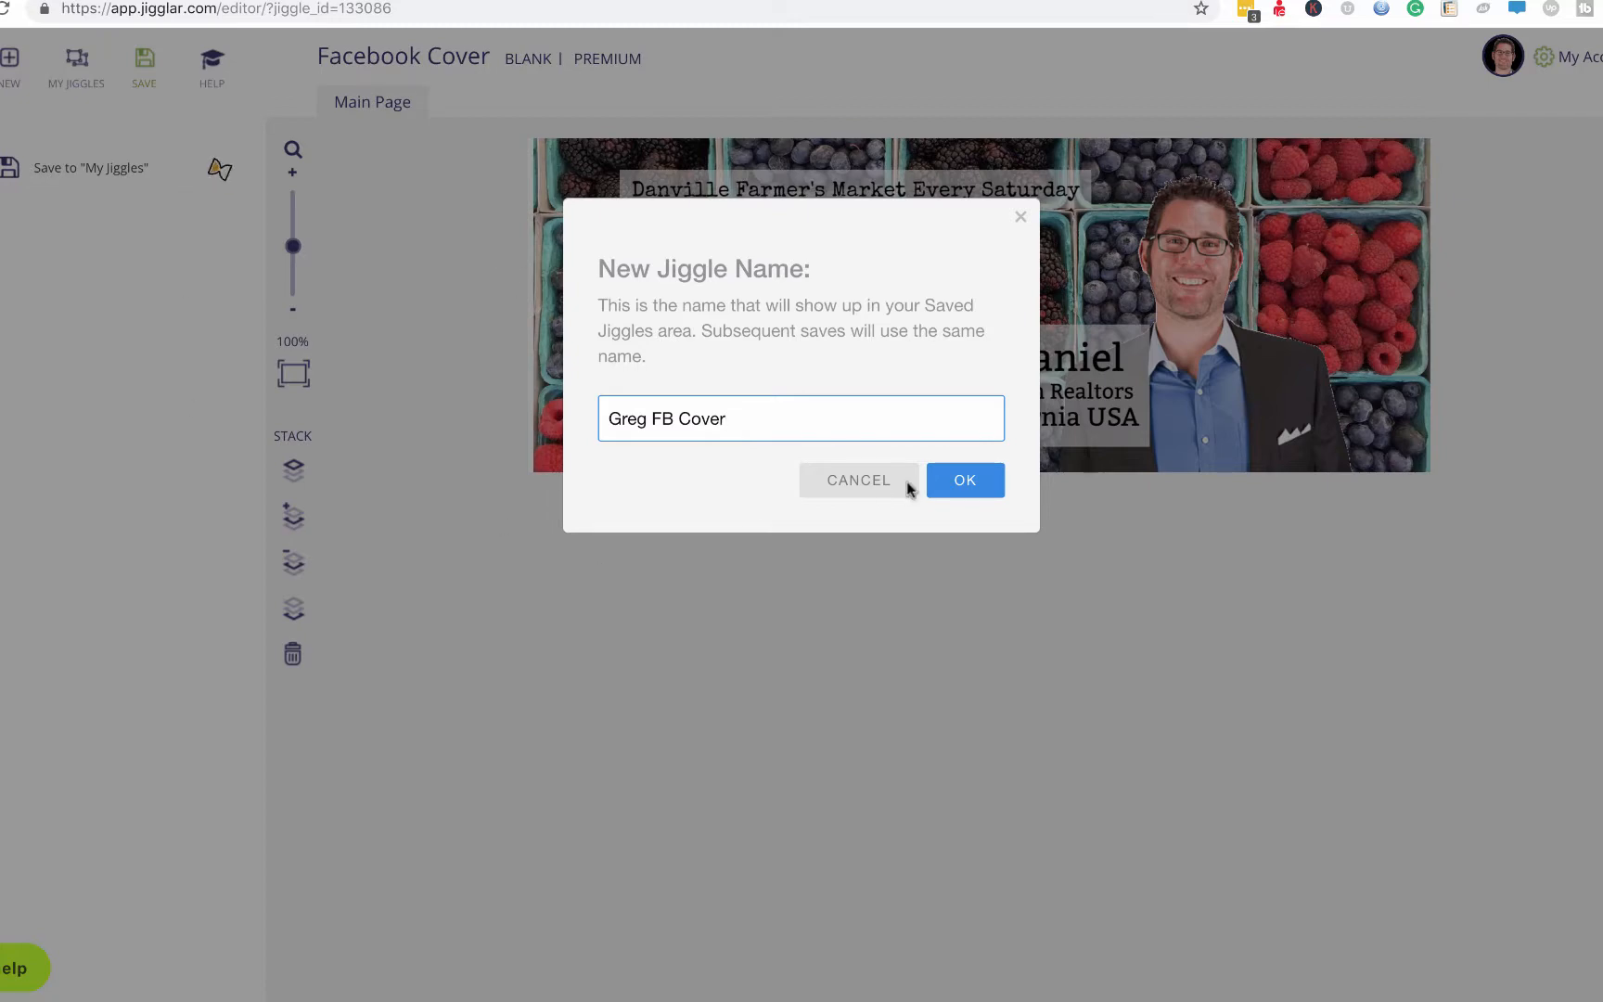
{"action": "left_click", "coordinate": [959, 486]}
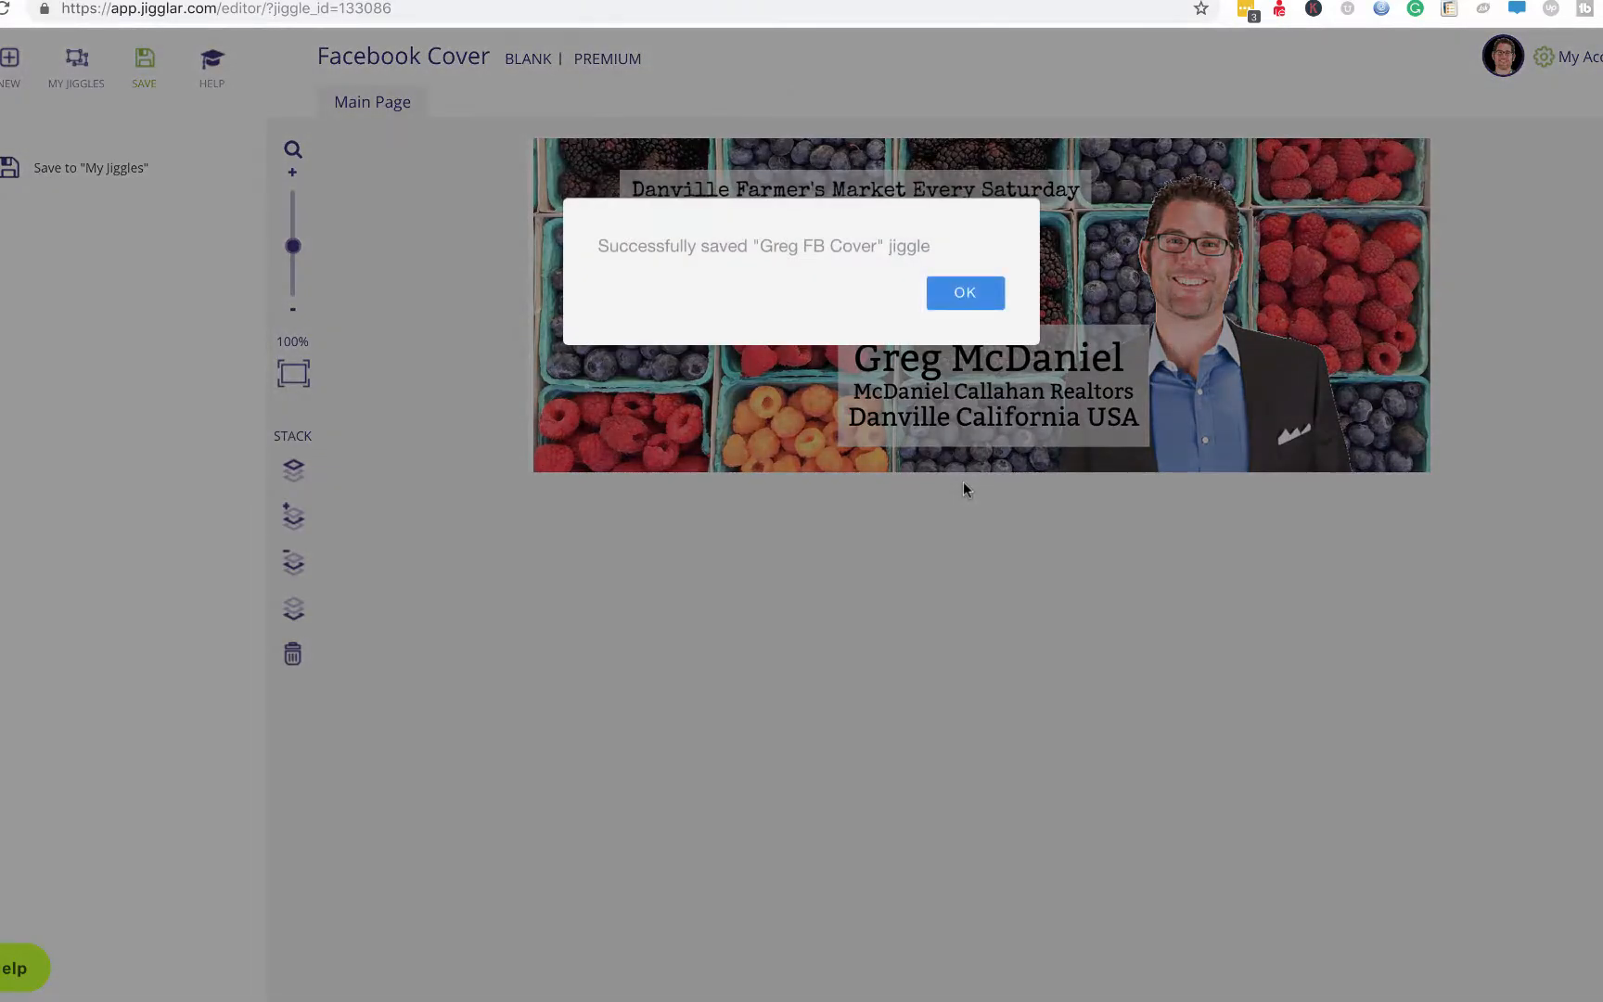
{"action": "left_click", "coordinate": [965, 294]}
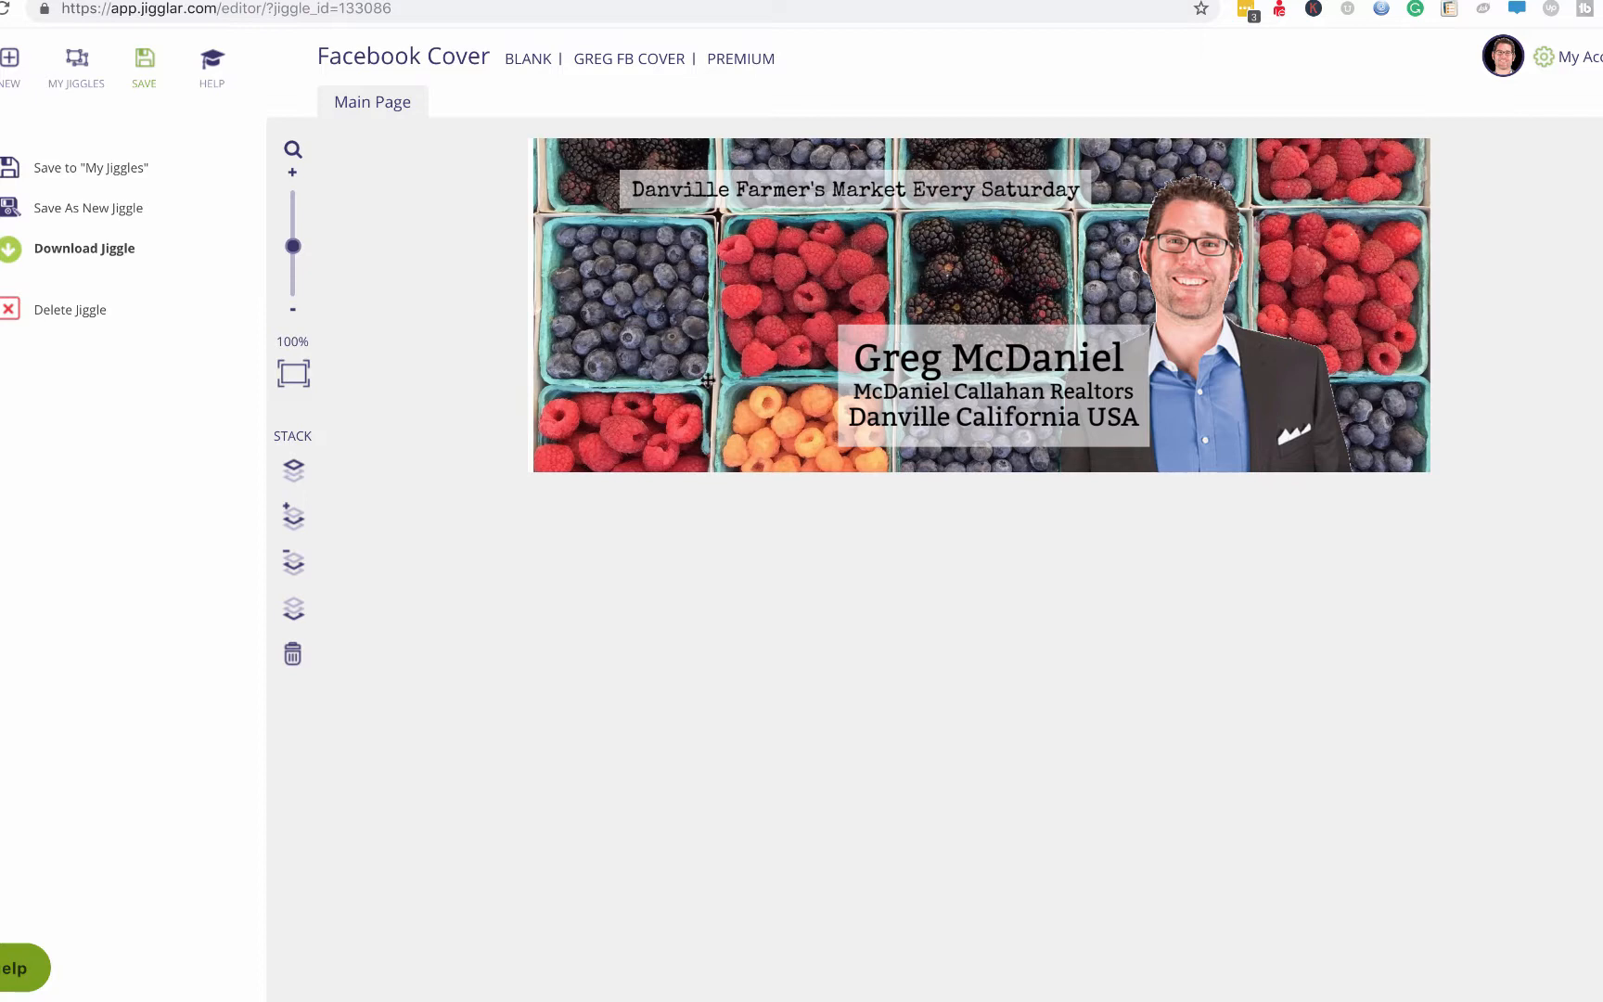
Download the cover using the JPEG Social Media option.
{"action": "left_click", "coordinate": [93, 252]}
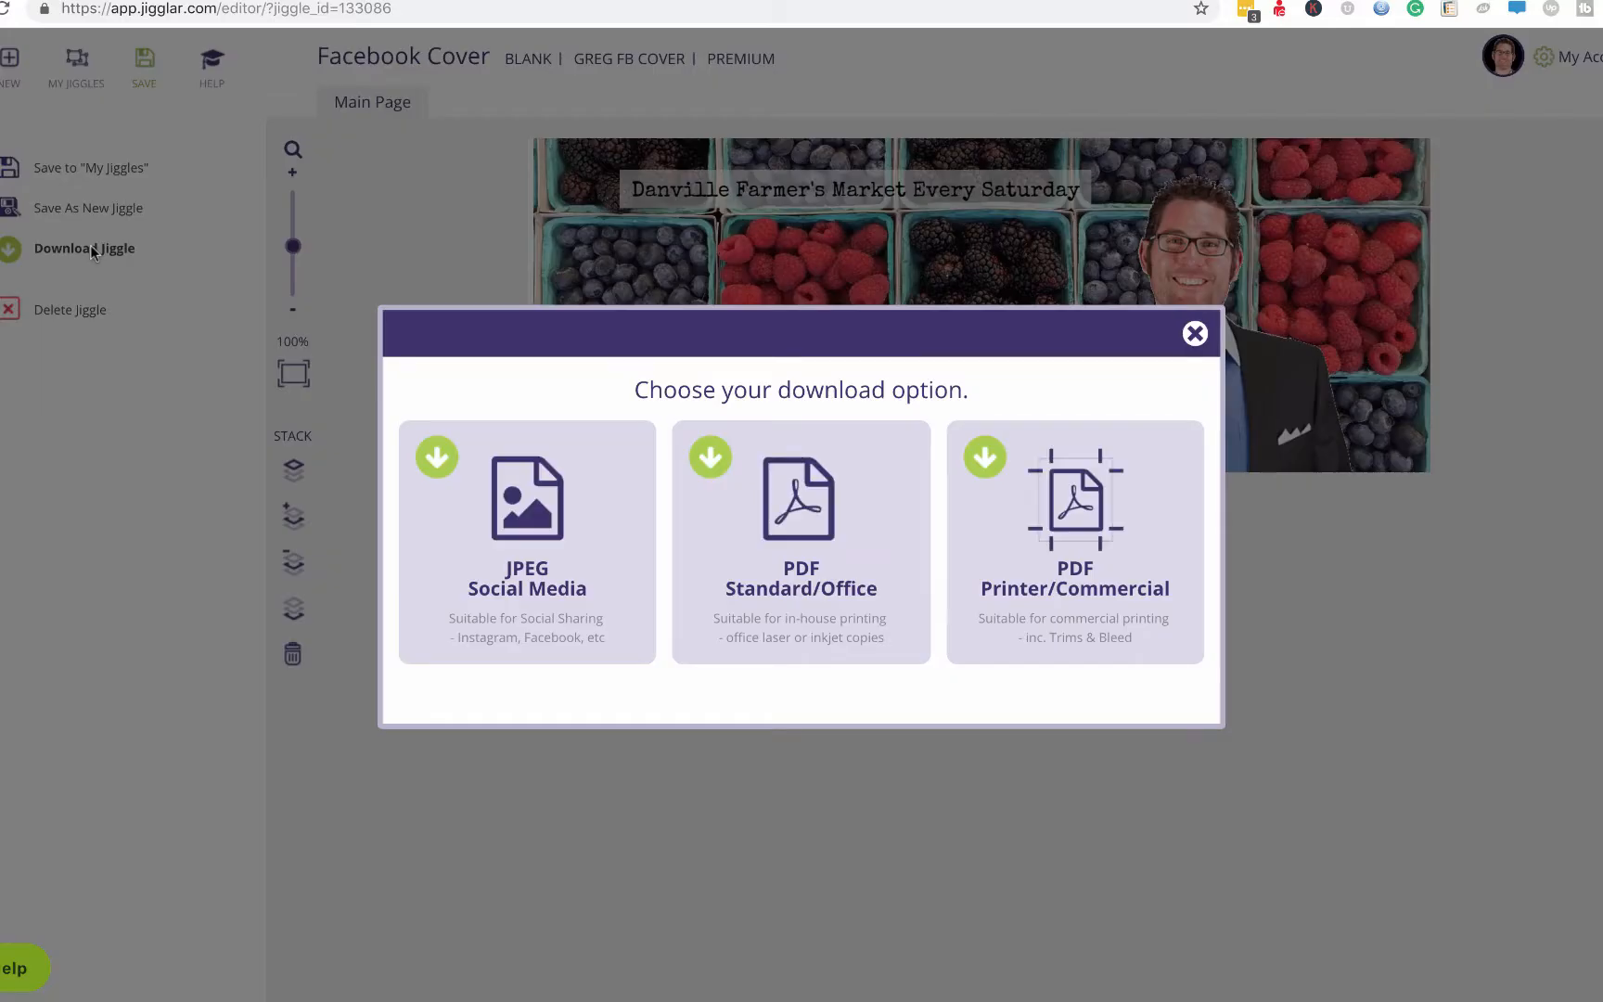
{"action": "left_click", "coordinate": [525, 526]}
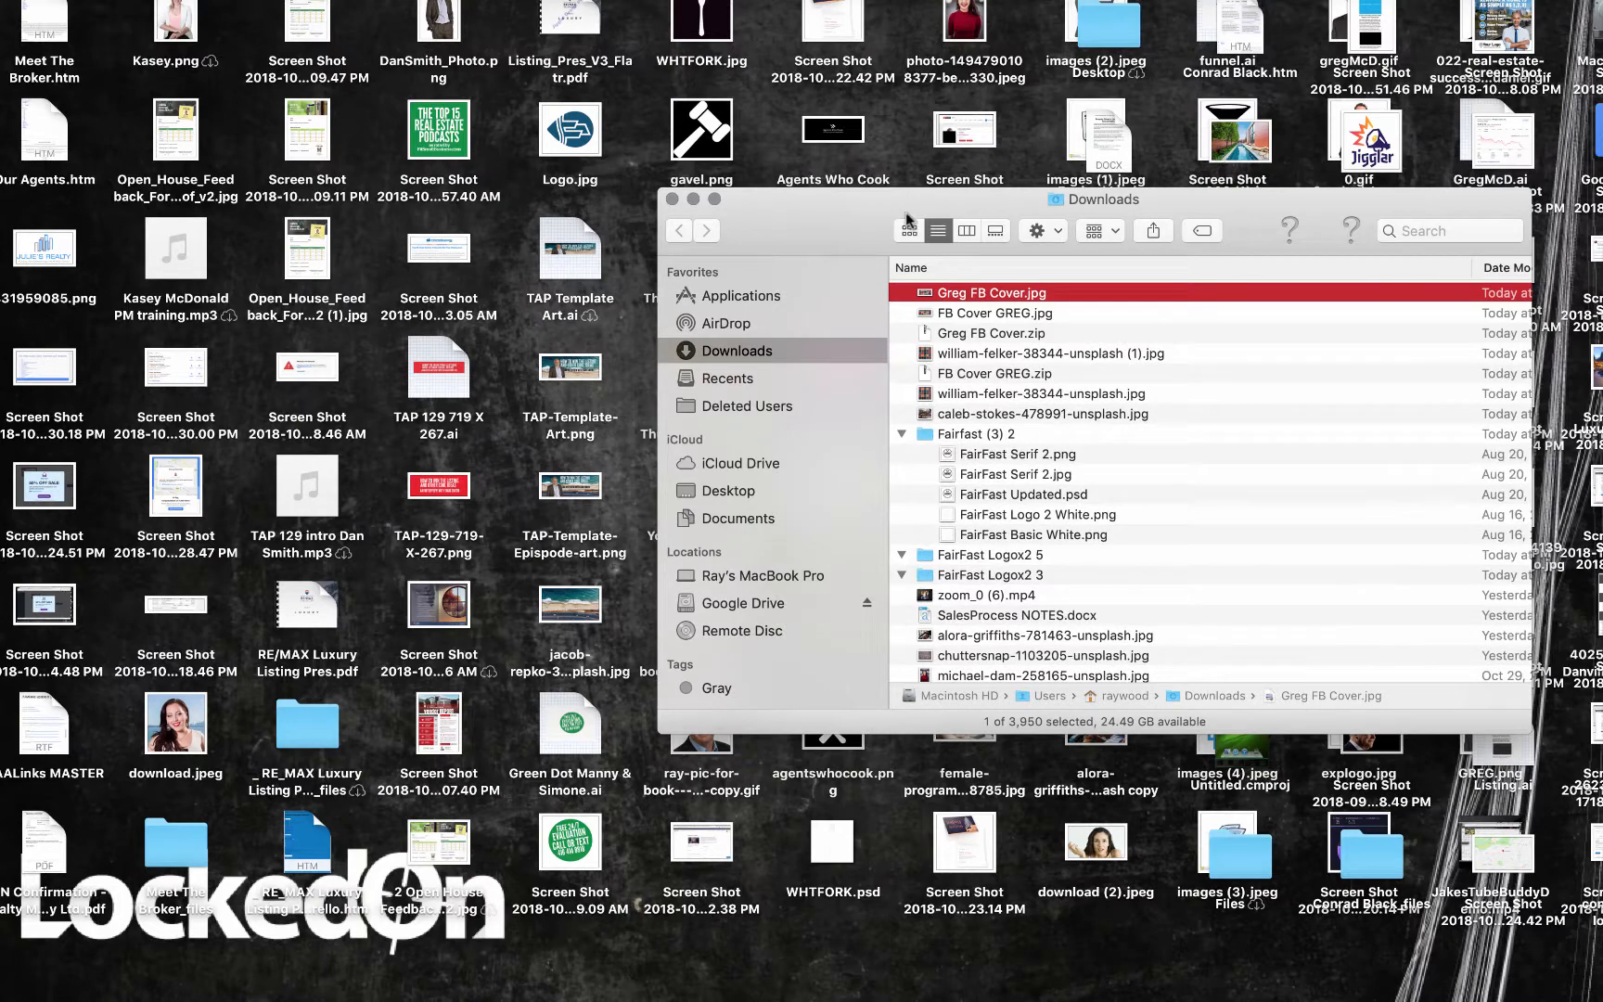
Move the Downloads window left and show Mission Control with all desktops.
{"action": "left_click_drag", "start_coordinate": [810, 213], "coordinate": [528, 206]}
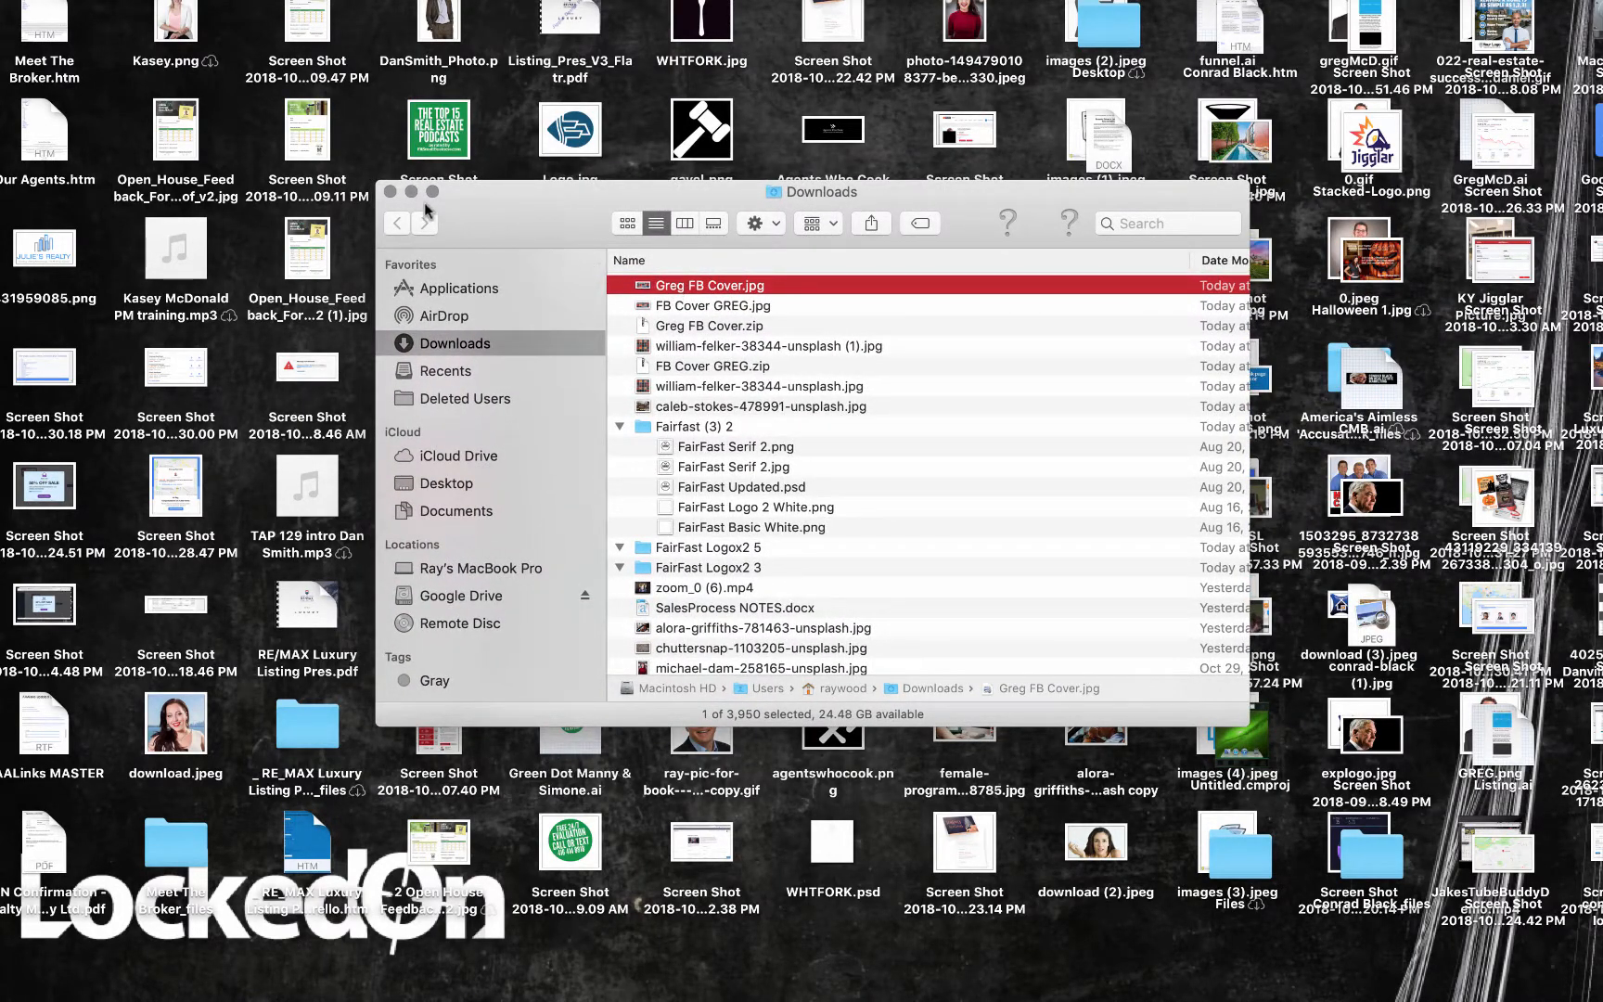
{"action": "key", "text": "ctrl+Up"}
{"action": "mouse_move", "coordinate": [720, 28]}
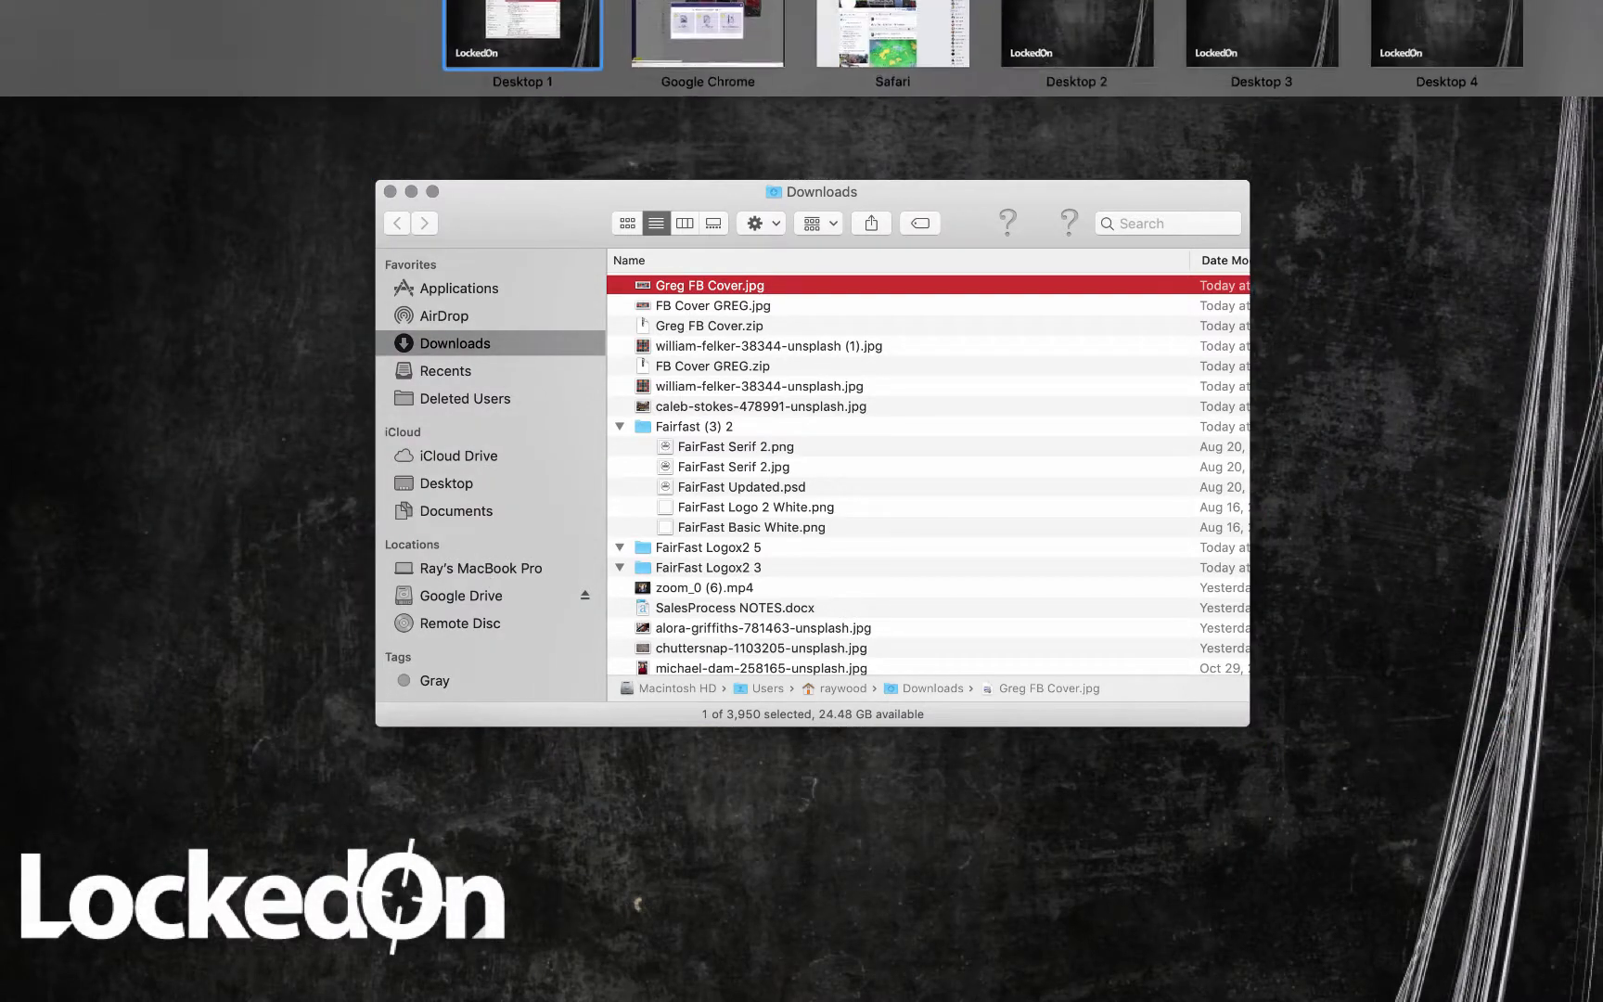
Switch to the Safari space, set the cover JPEG as the Facebook cover photo, and exit full screen.
{"action": "left_click", "coordinate": [823, 53]}
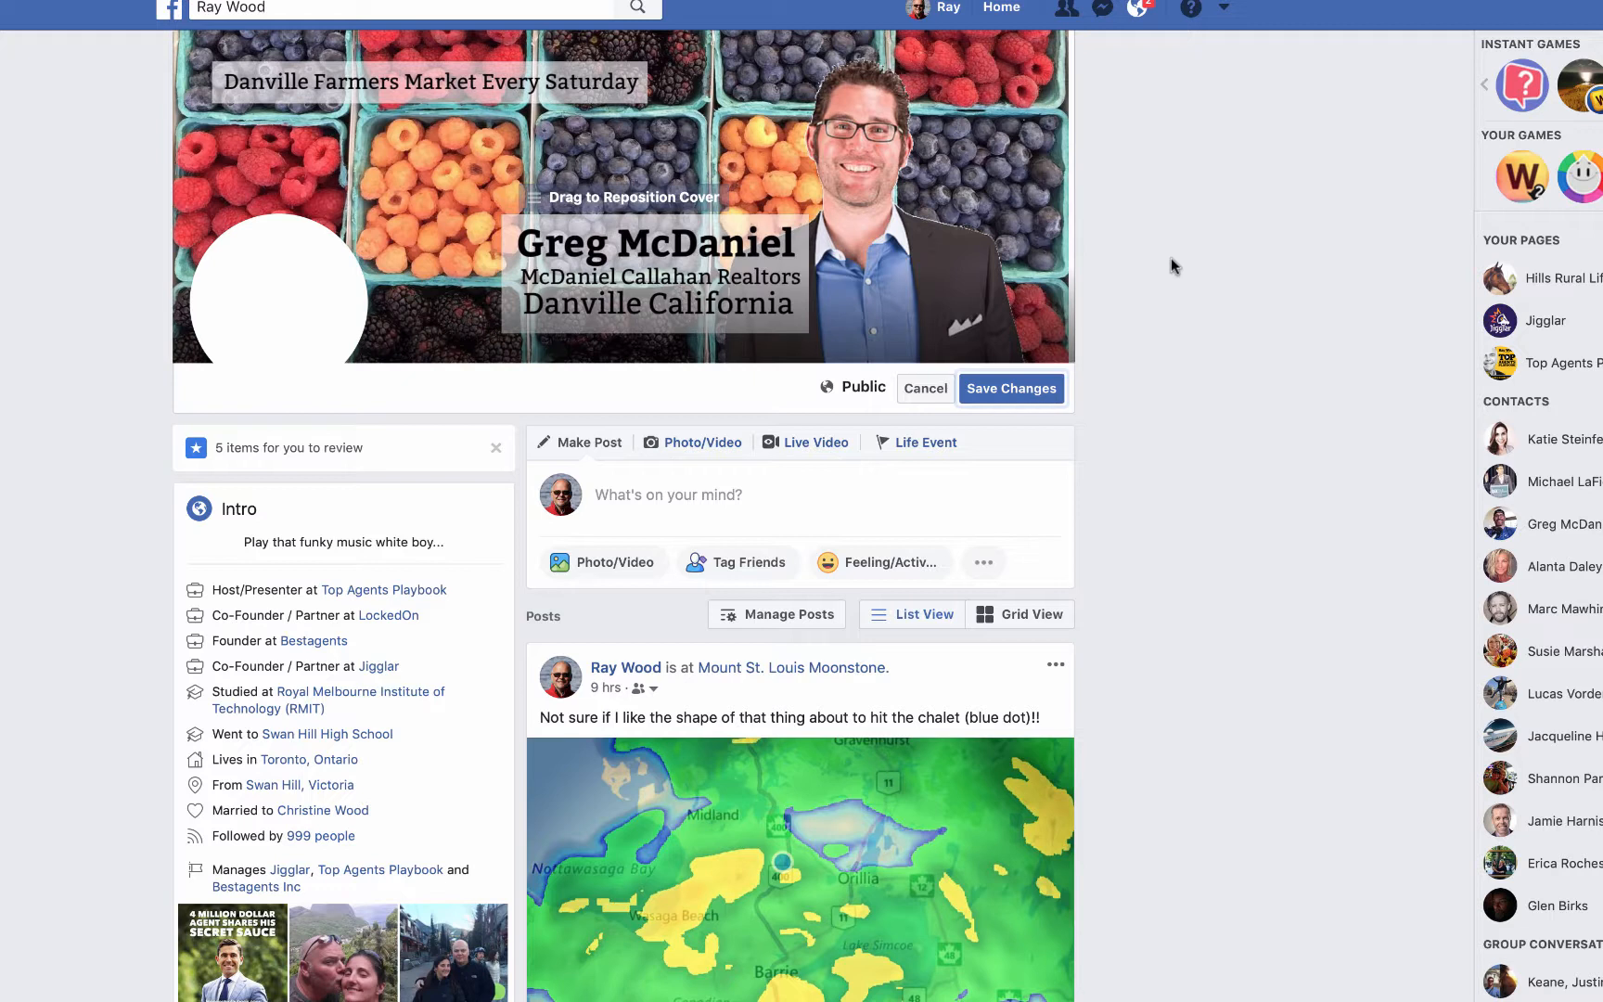
{"action": "key", "text": "Escape"}
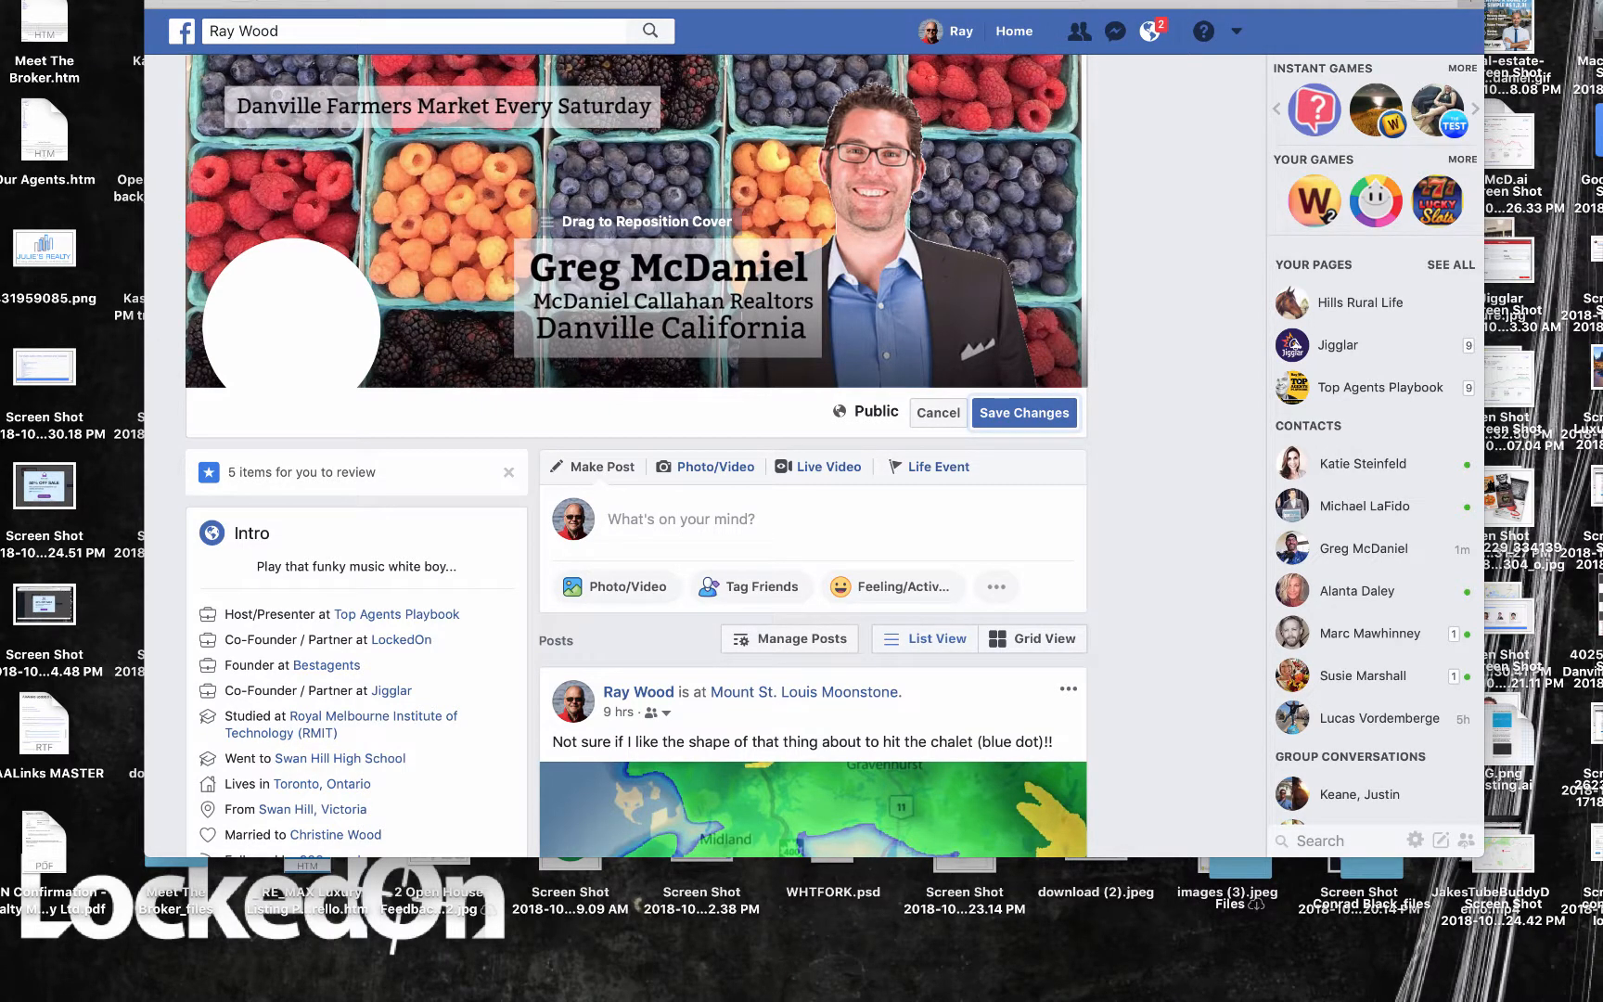
{"action": "left_click", "coordinate": [1102, 0]}
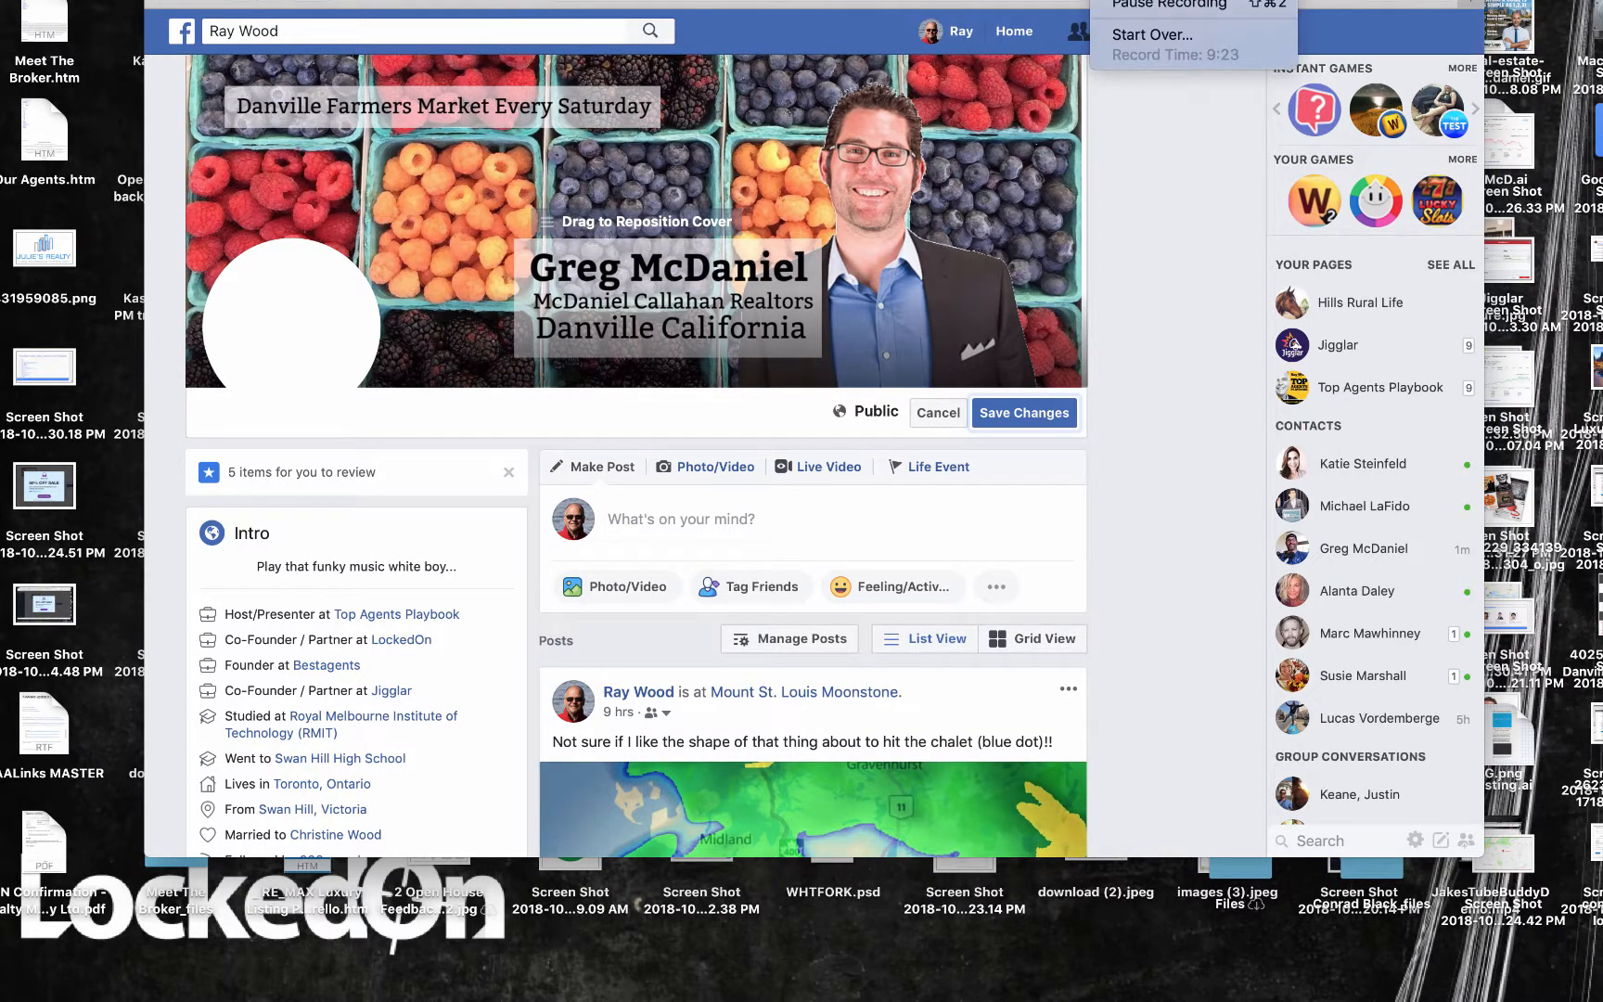